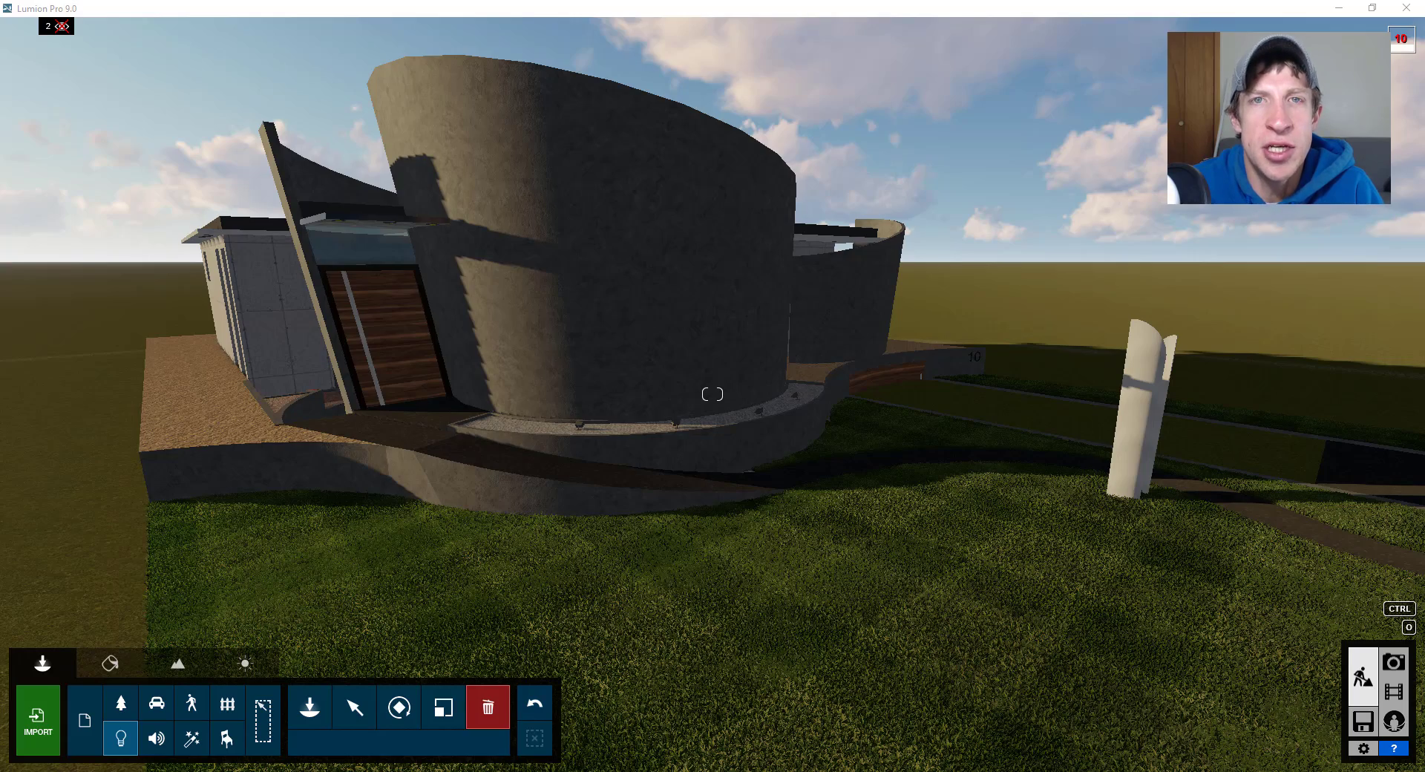
Examine the ground light fixtures along the gravel planter at the foot of the curved wall.
right_click_drag(781, 364, 781, 339)
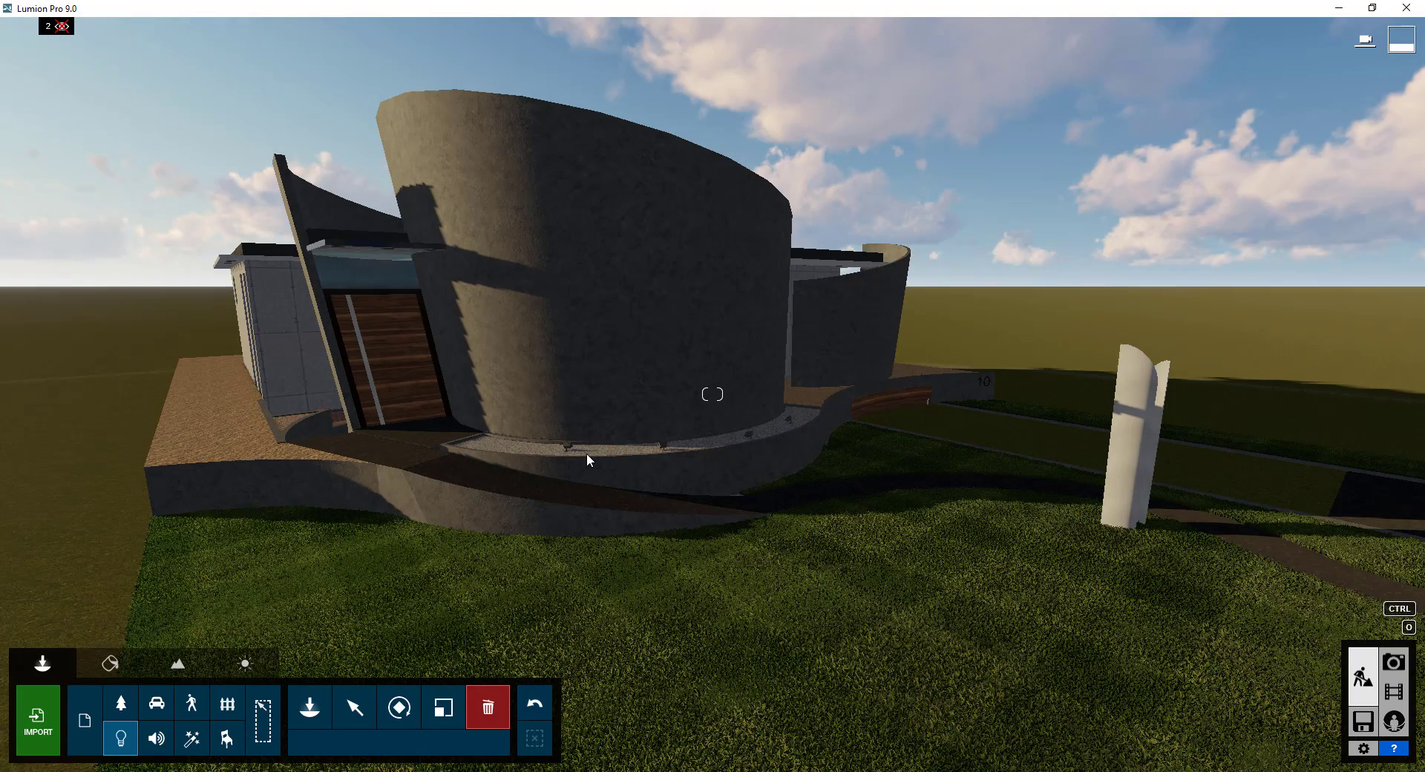
key("w")
right_click_drag(581, 453, 548, 486)
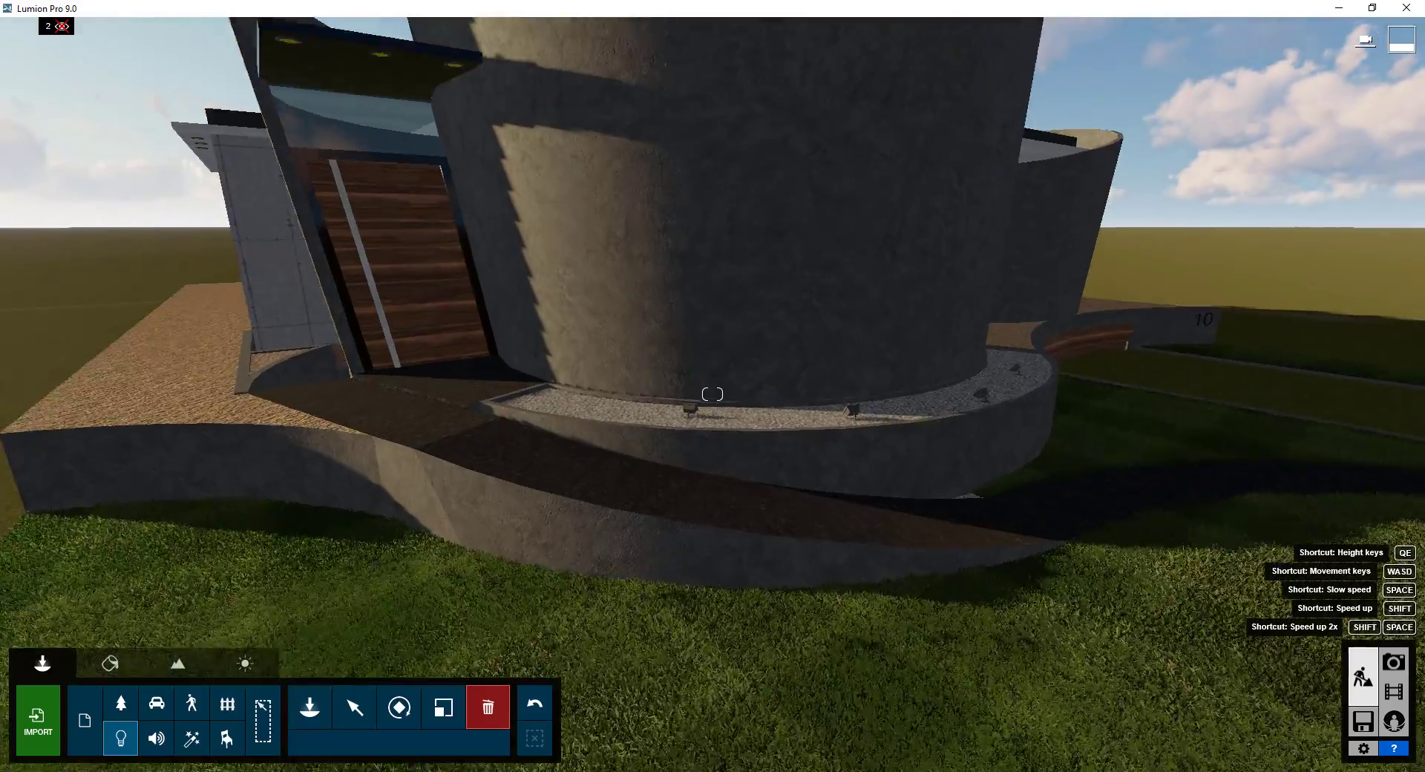
key("w")
right_click_drag(519, 409, 567, 419)
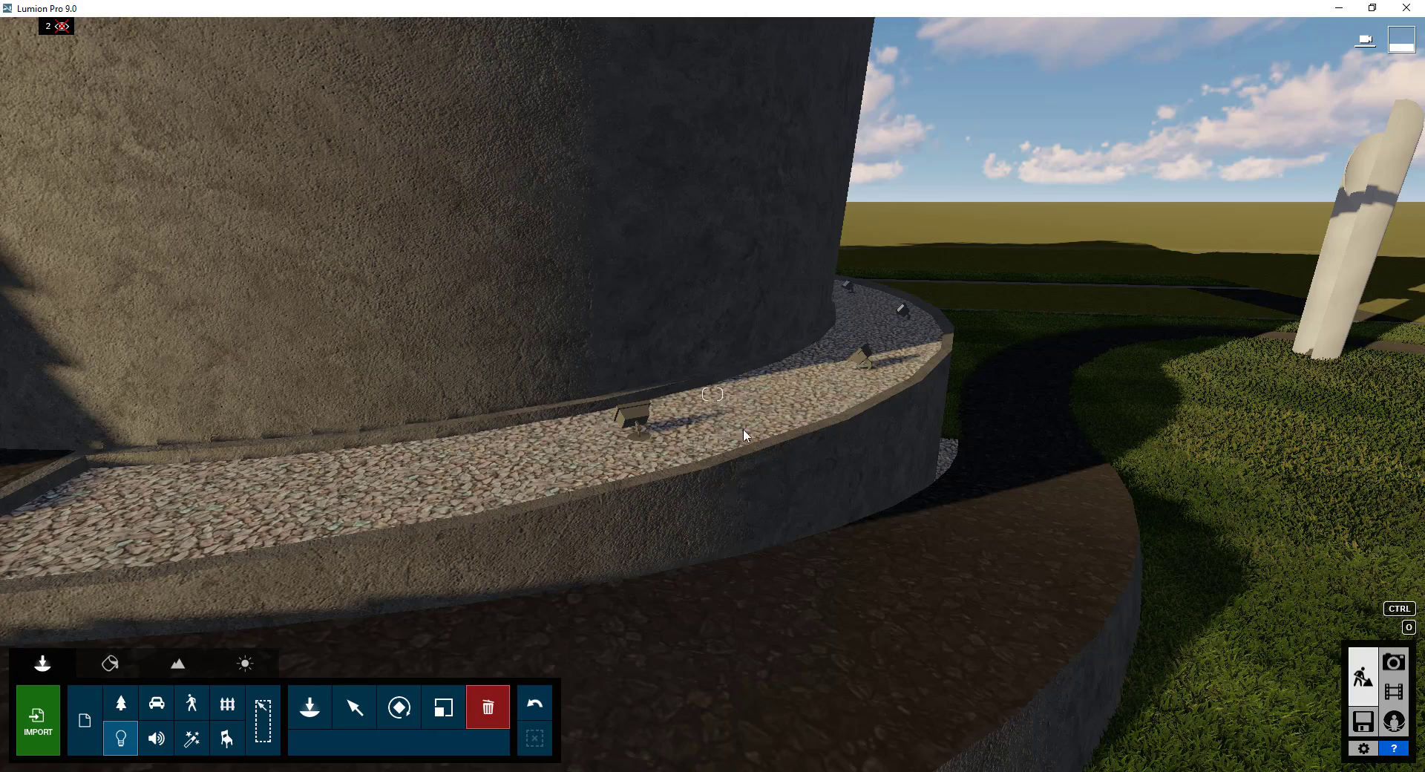
mouse_move(869, 392)
right_mouse_down()
mouse_move(883, 395)
mouse_move(823, 385)
mouse_move(869, 393)
right_mouse_up()
key("s")
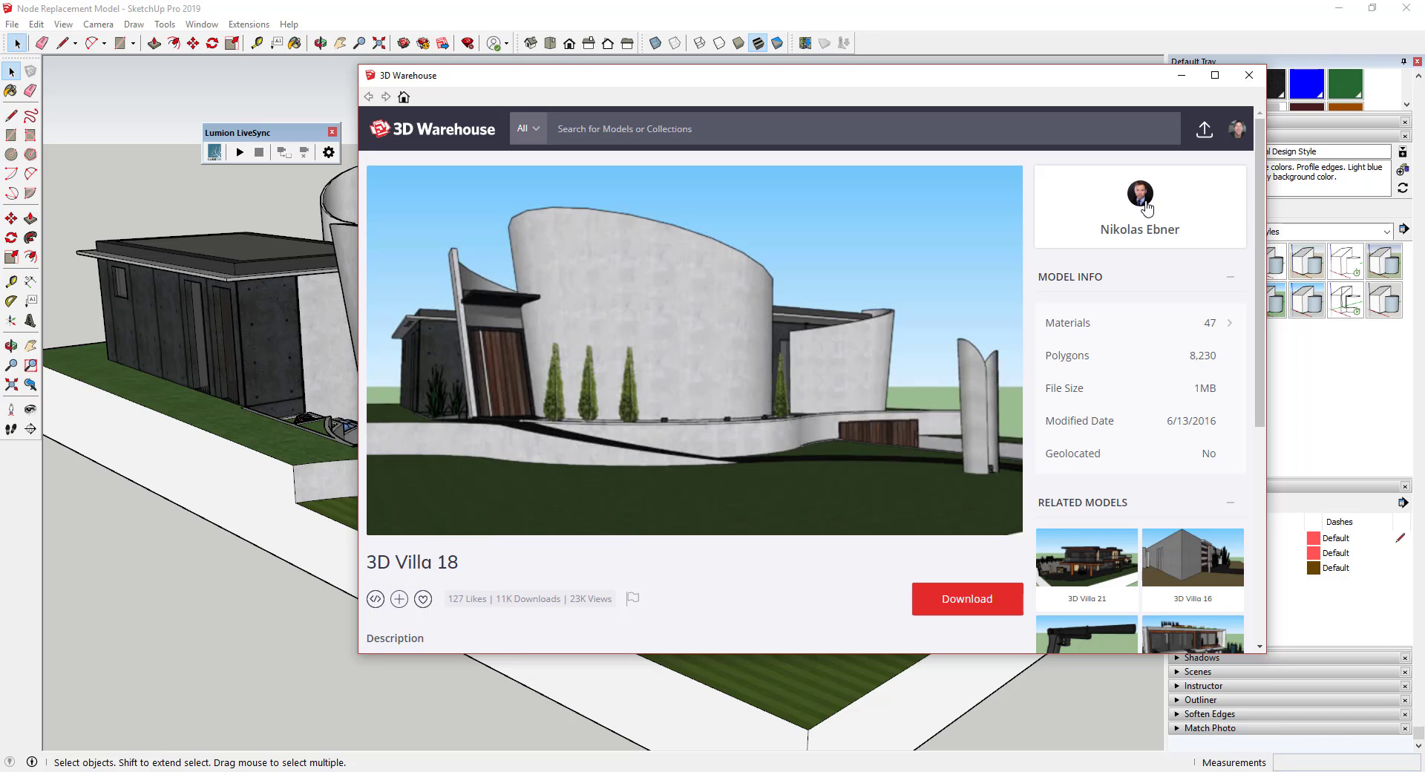
Minimize the 3D Warehouse window and compare the villa in SketchUp with its version in Lumion.
left_click(1181, 75)
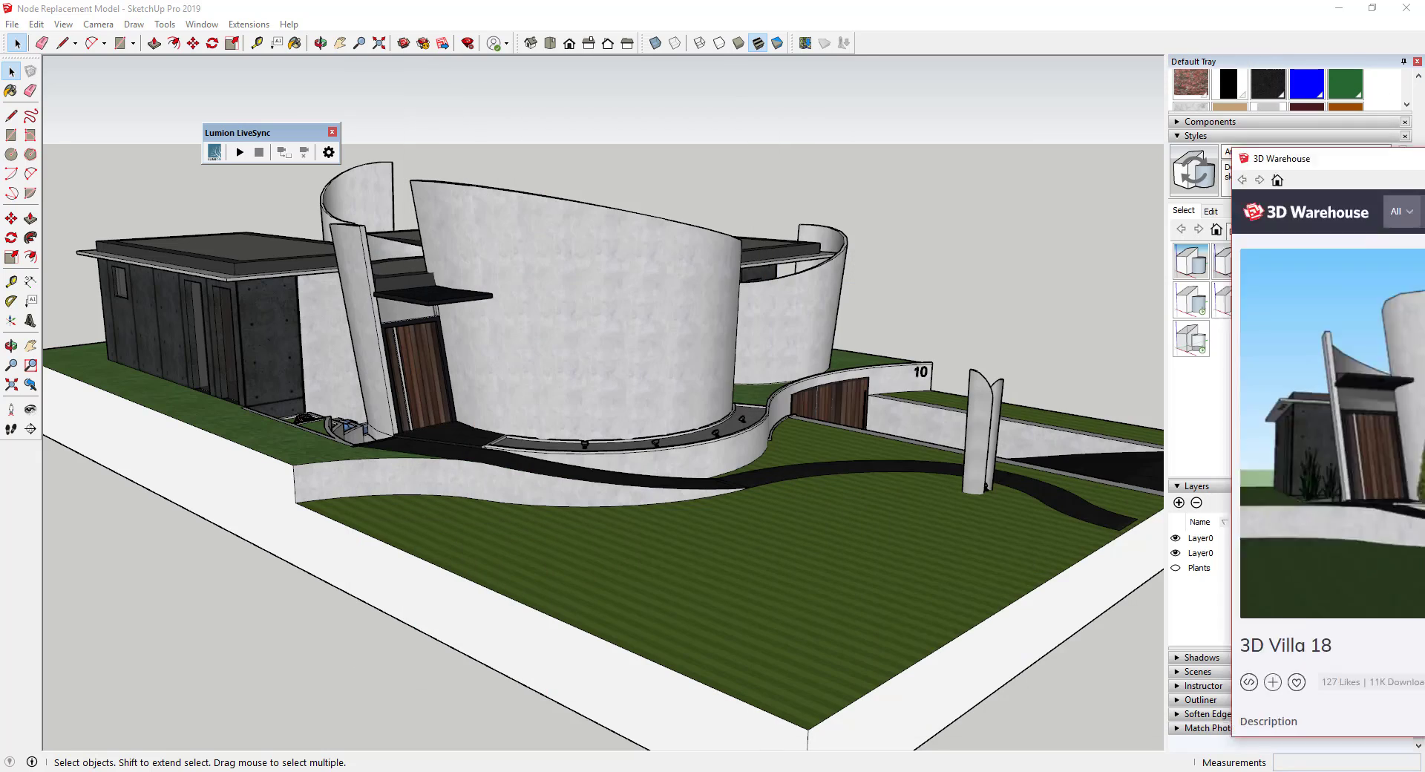
middle_click_drag(923, 463, 870, 567)
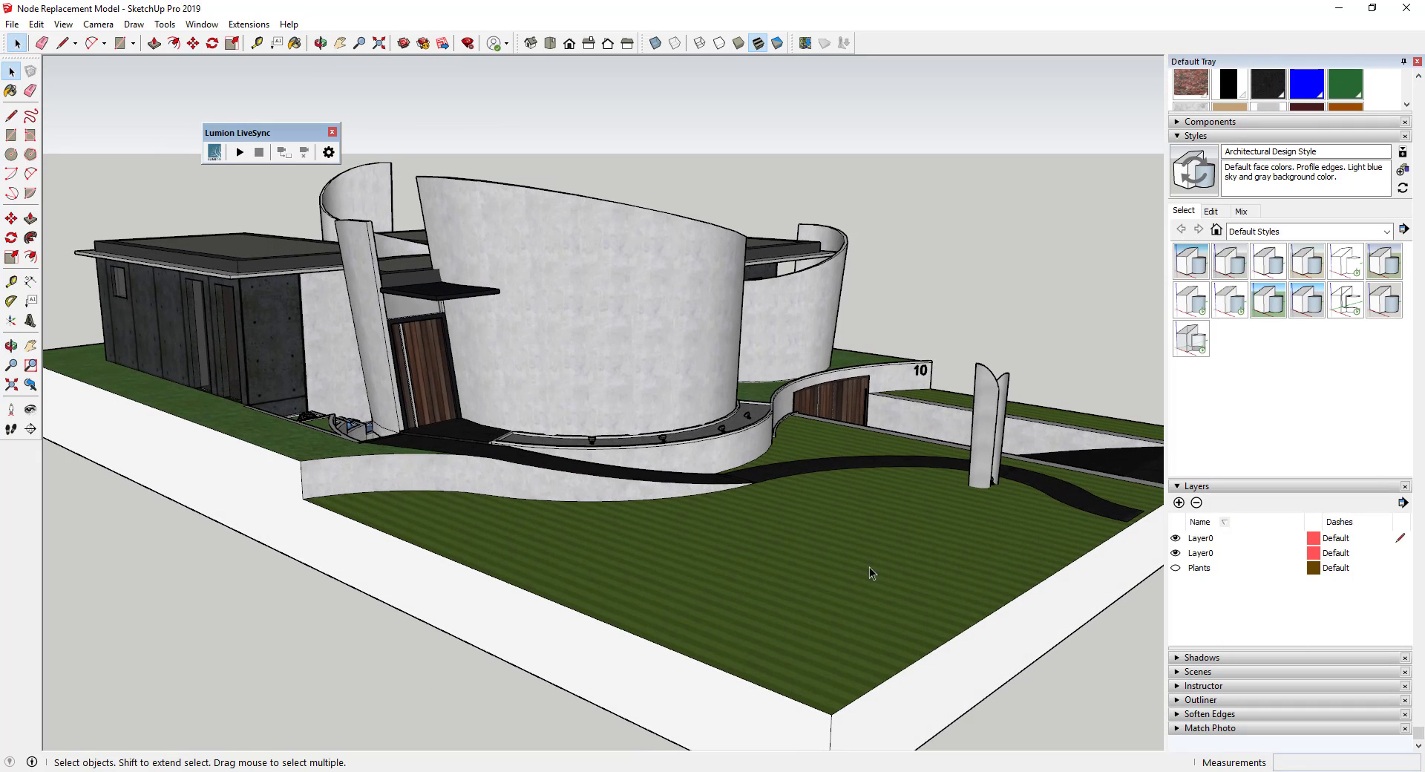
key("alt+Tab")
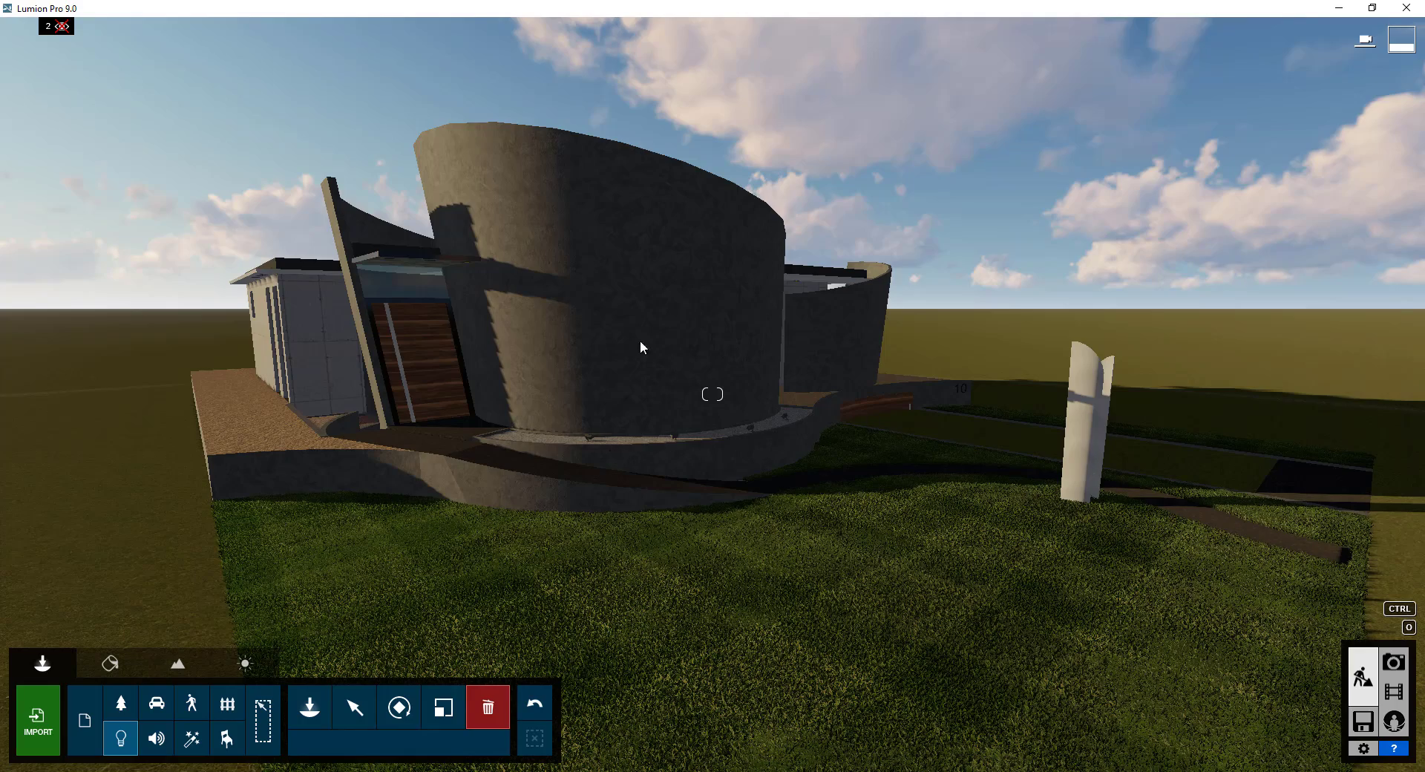
right_click_drag(704, 368, 700, 375)
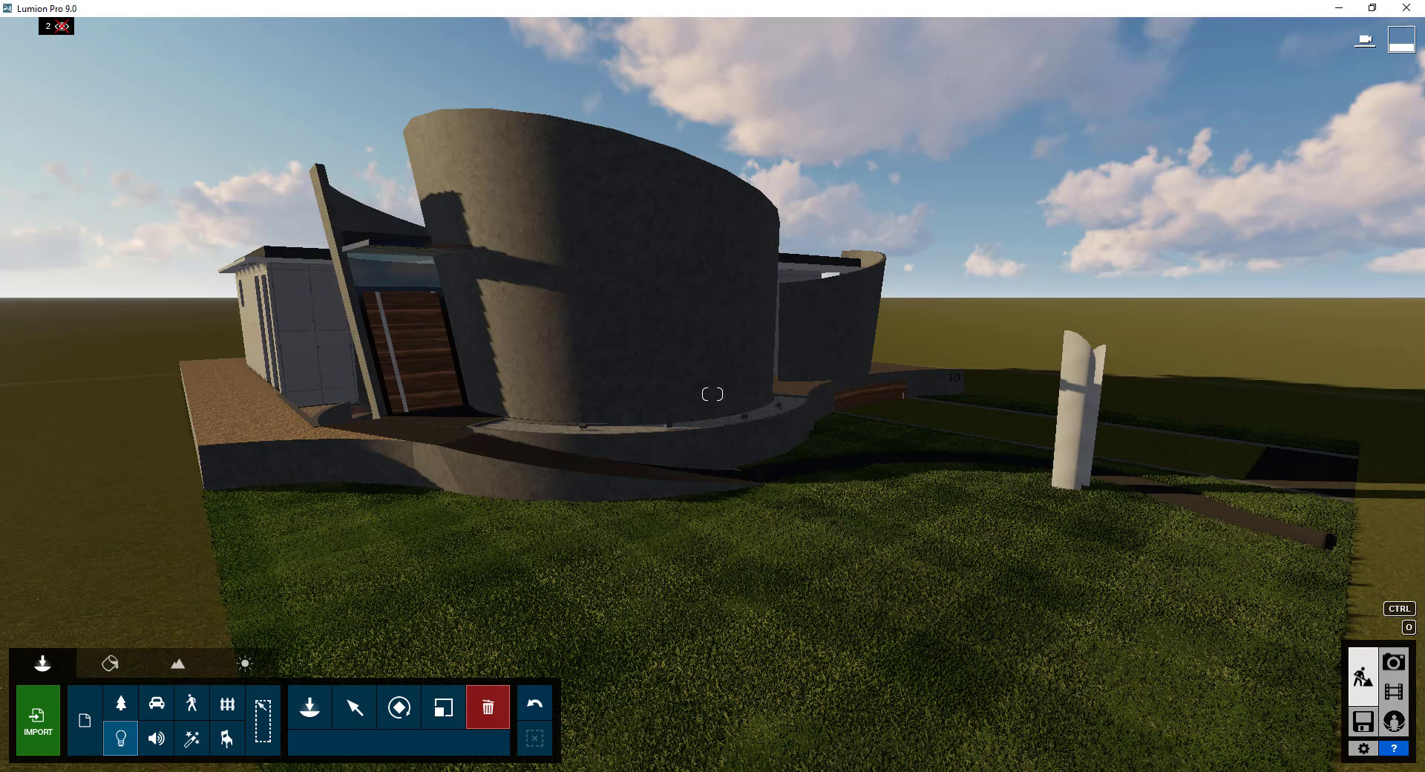
key("alt+Tab")
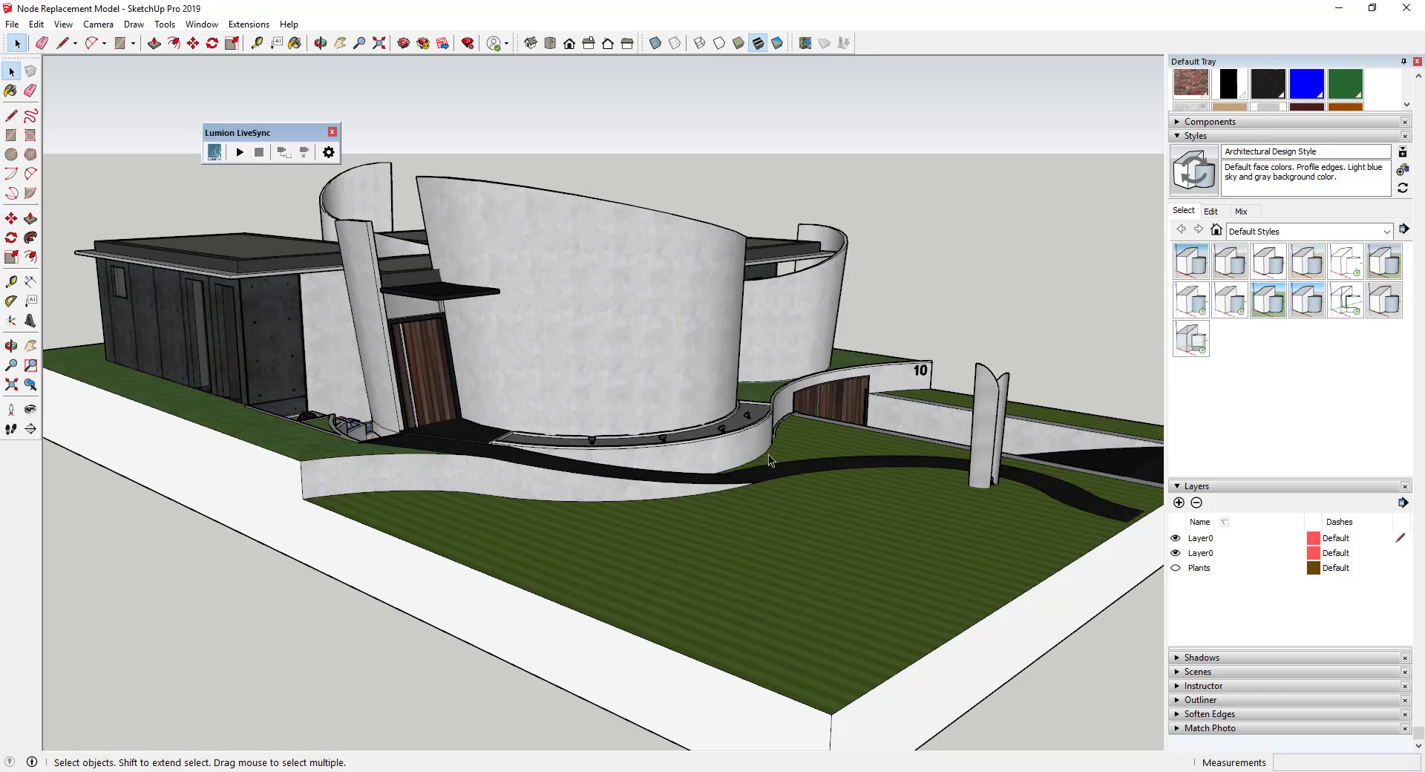
Open the villa group for editing and select the nested group of ground lights in the curved planter.
left_click(721, 430)
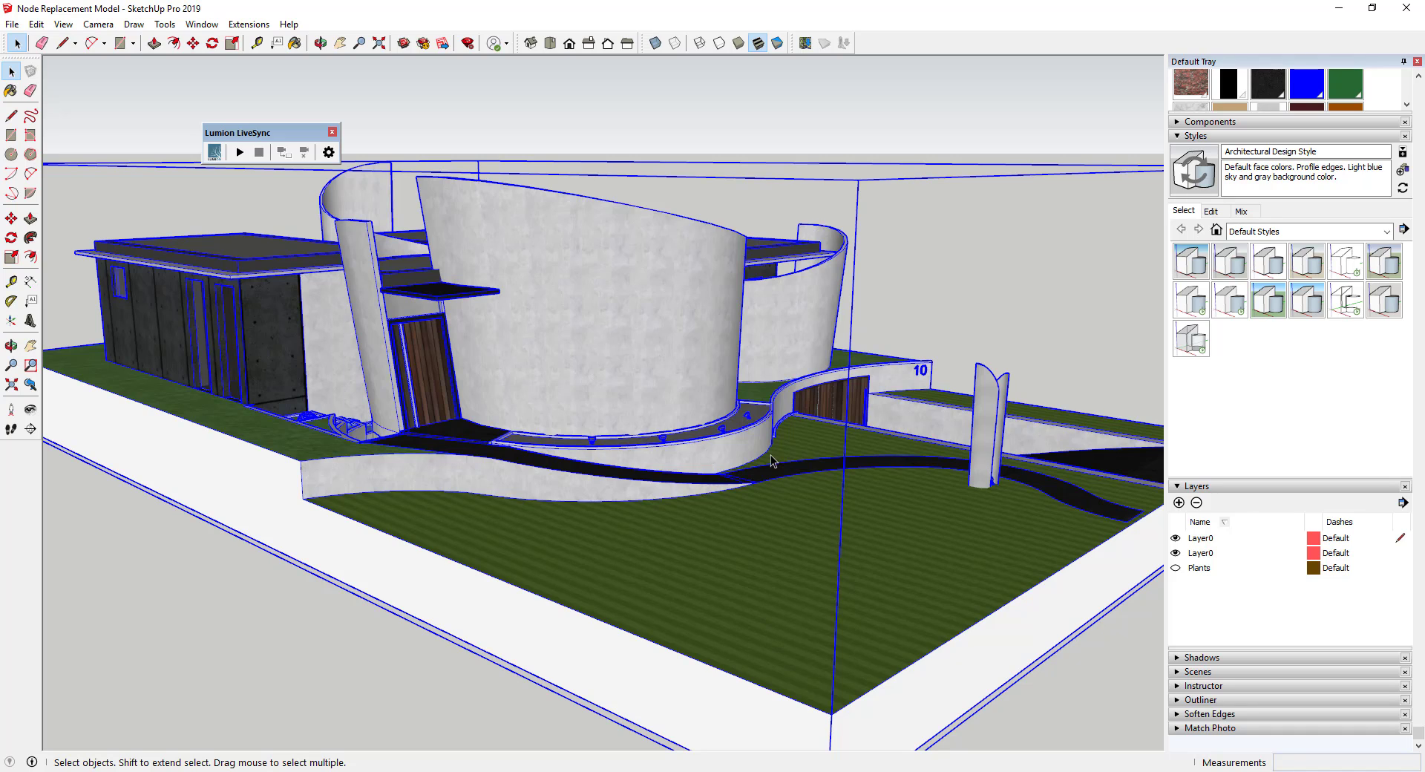
middle_click_drag(726, 468, 745, 549)
double_click(776, 590)
scroll(745, 550, "up", 6)
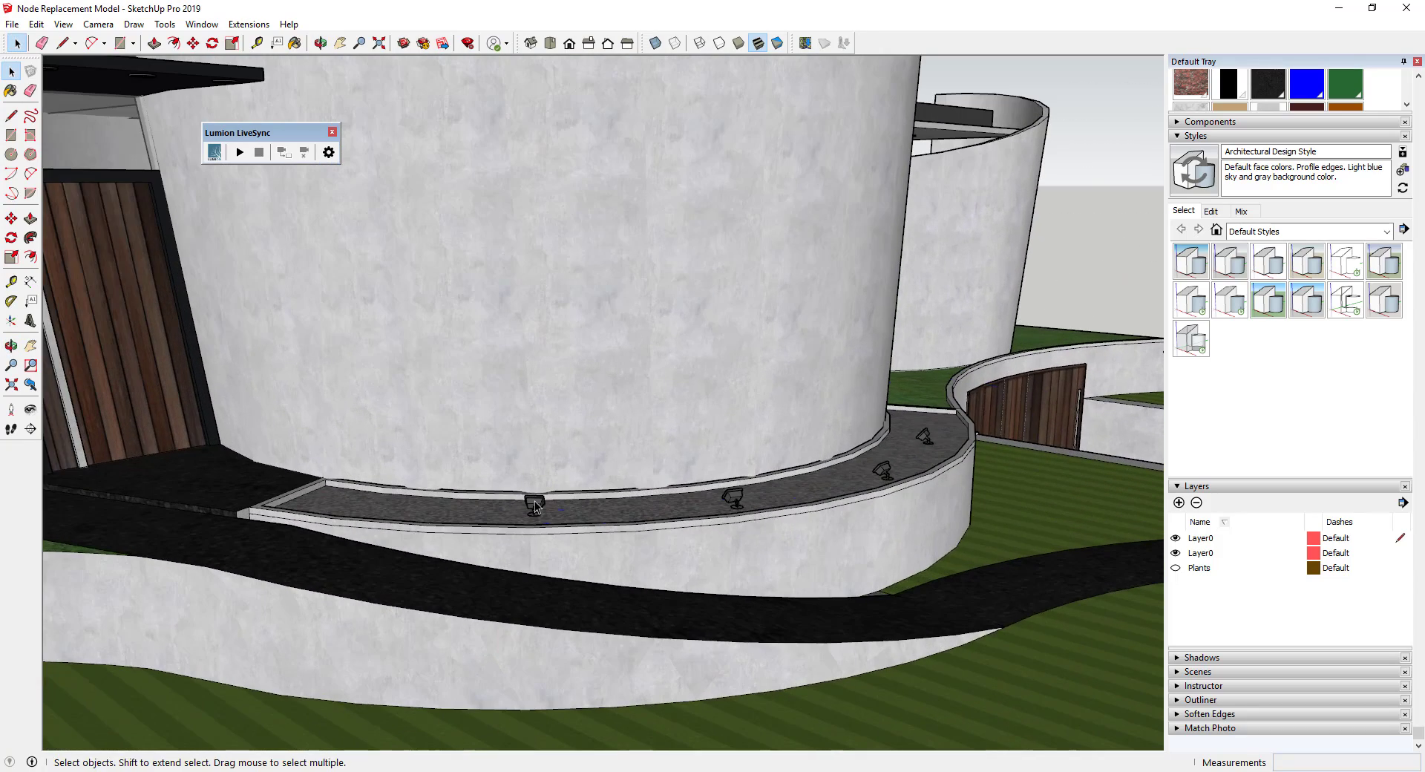
left_click(535, 507)
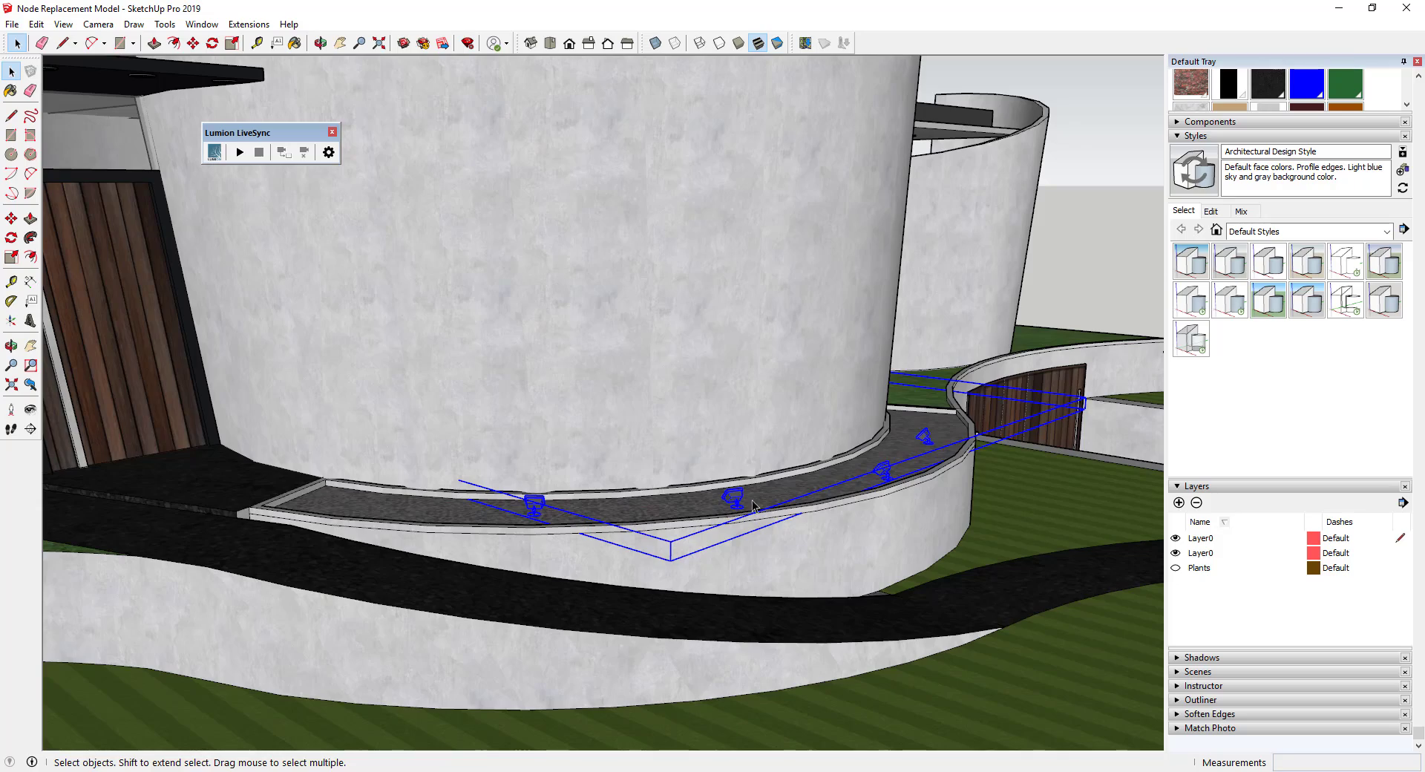
middle_click_drag(950, 454, 558, 490)
scroll(558, 490, "down", 10)
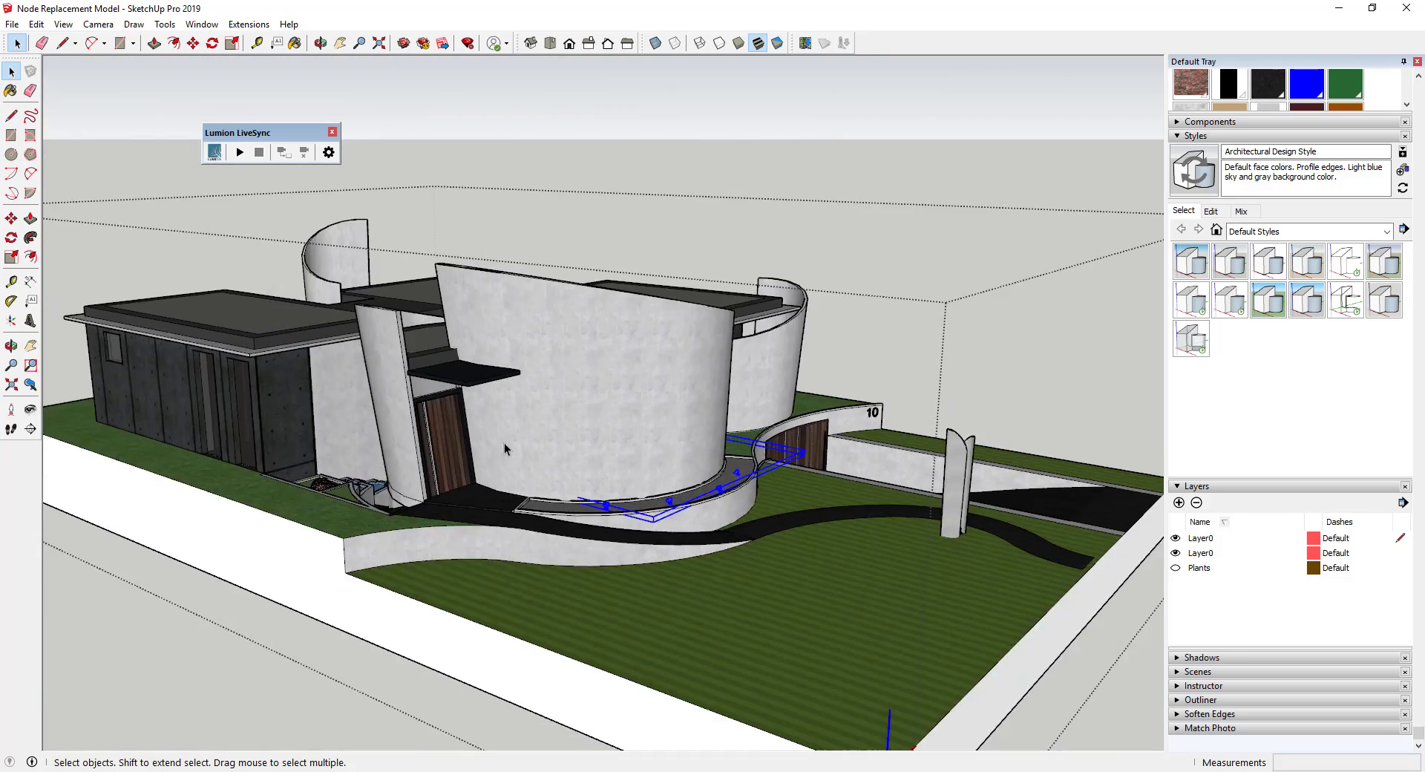
Select the group of recessed lights under the roof overhang and examine its fixtures up to the entrance canopy.
scroll(234, 311, "up", 7)
middle_click_drag(299, 433, 400, 195)
left_click(271, 381)
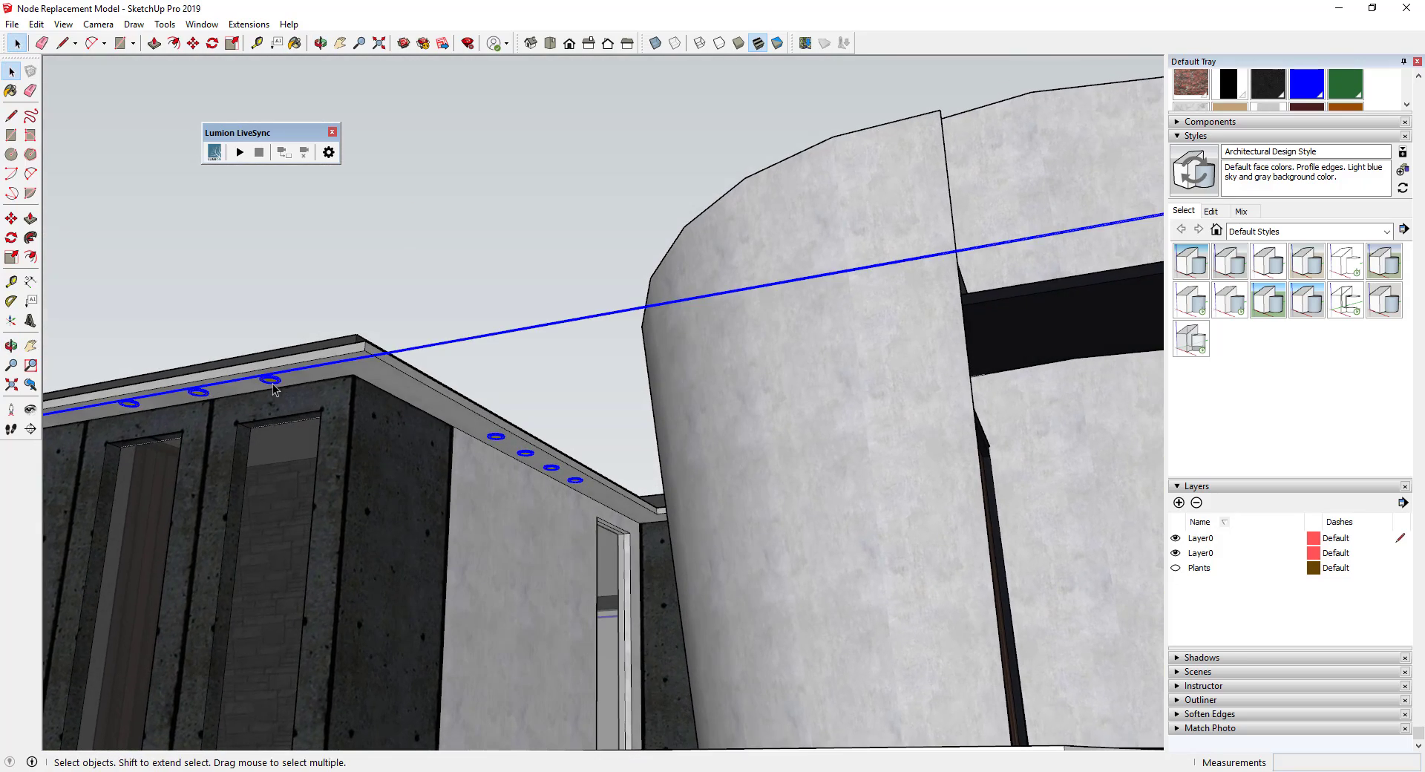
scroll(380, 403, "down", 6)
scroll(638, 403, "up", 4)
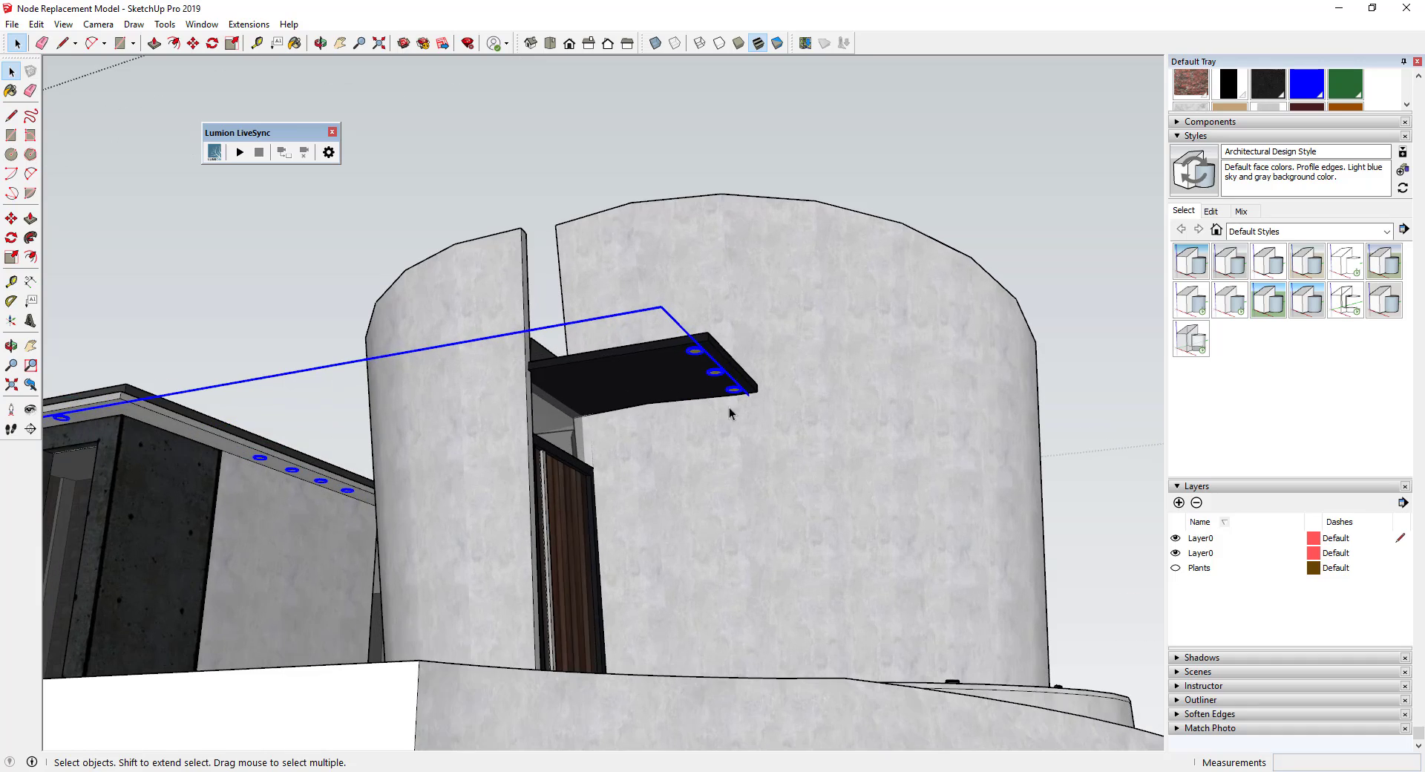
scroll(822, 484, "down", 5)
middle_click_drag(900, 515, 614, 584)
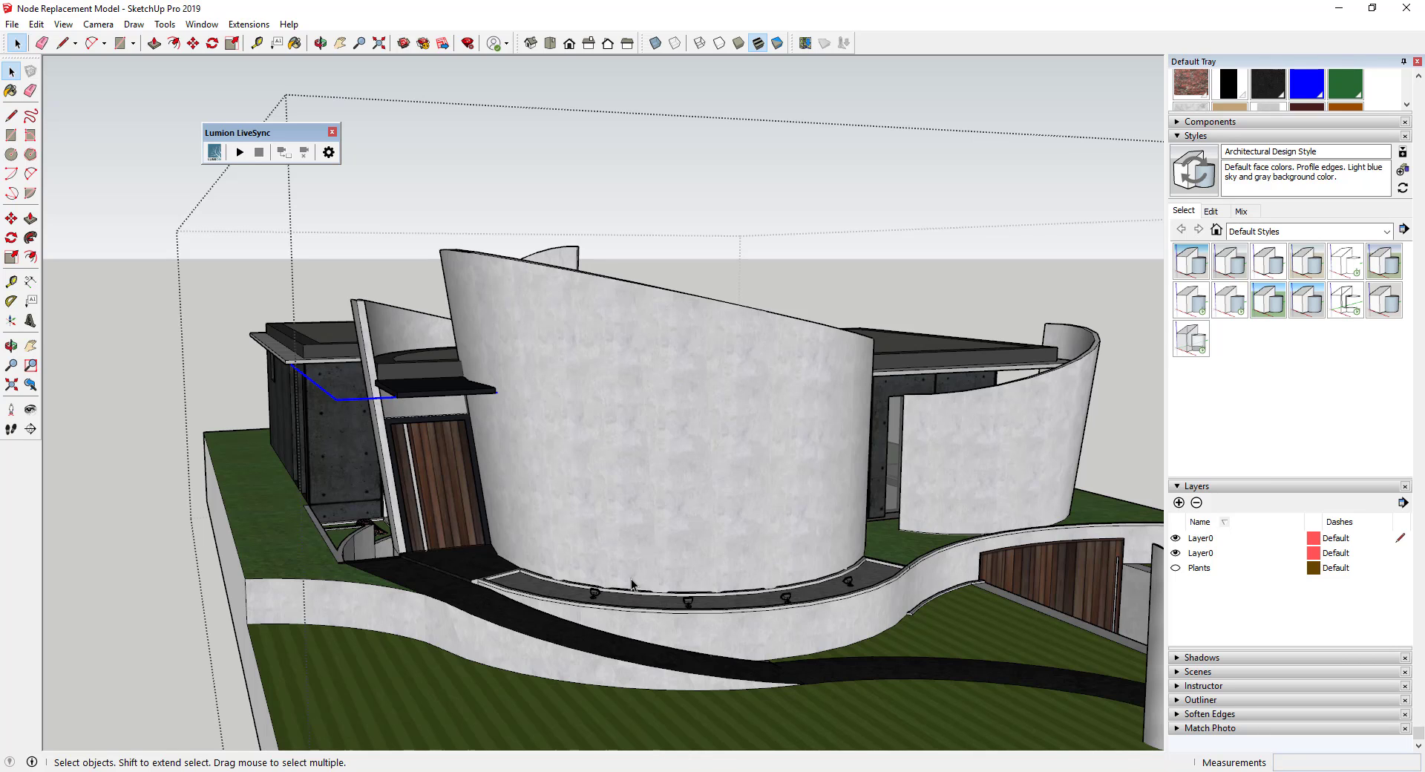
Select the ground-lights group again and examine the fixtures' placement around the curved wall.
scroll(706, 658, "down", 2)
middle_click_drag(689, 621, 732, 608)
left_click(726, 603)
scroll(698, 579, "up", 4)
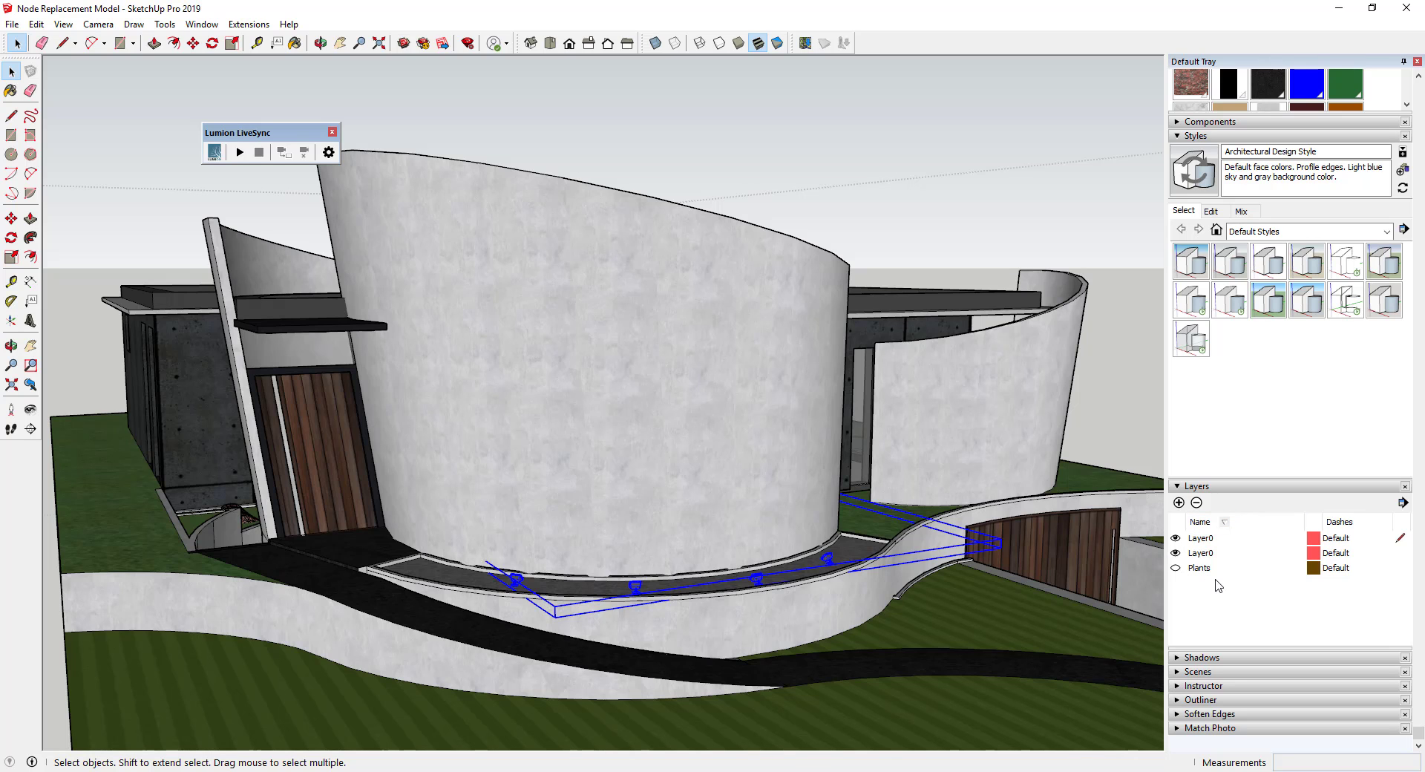
middle_click_drag(715, 610, 752, 646)
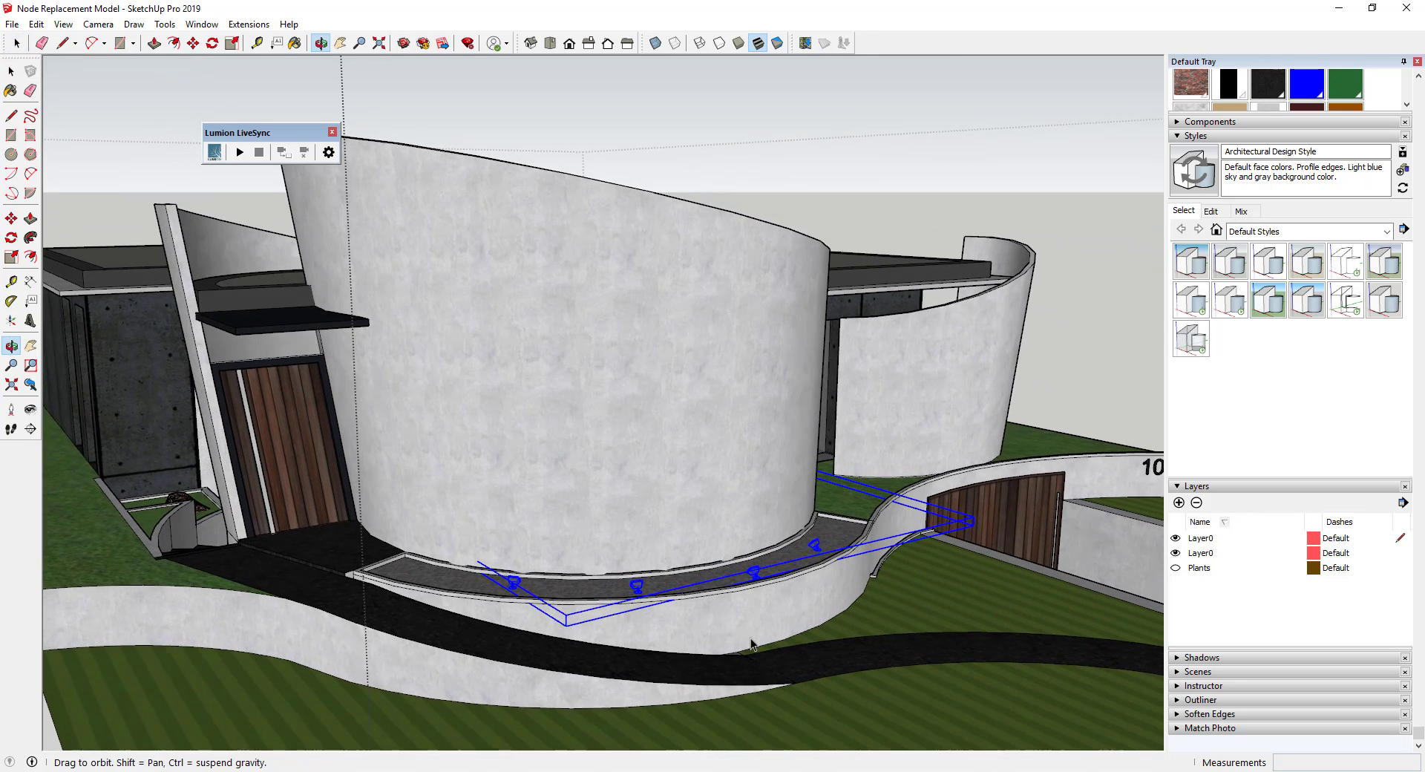
scroll(956, 655, "up", 1)
middle_click_drag(842, 443, 879, 590)
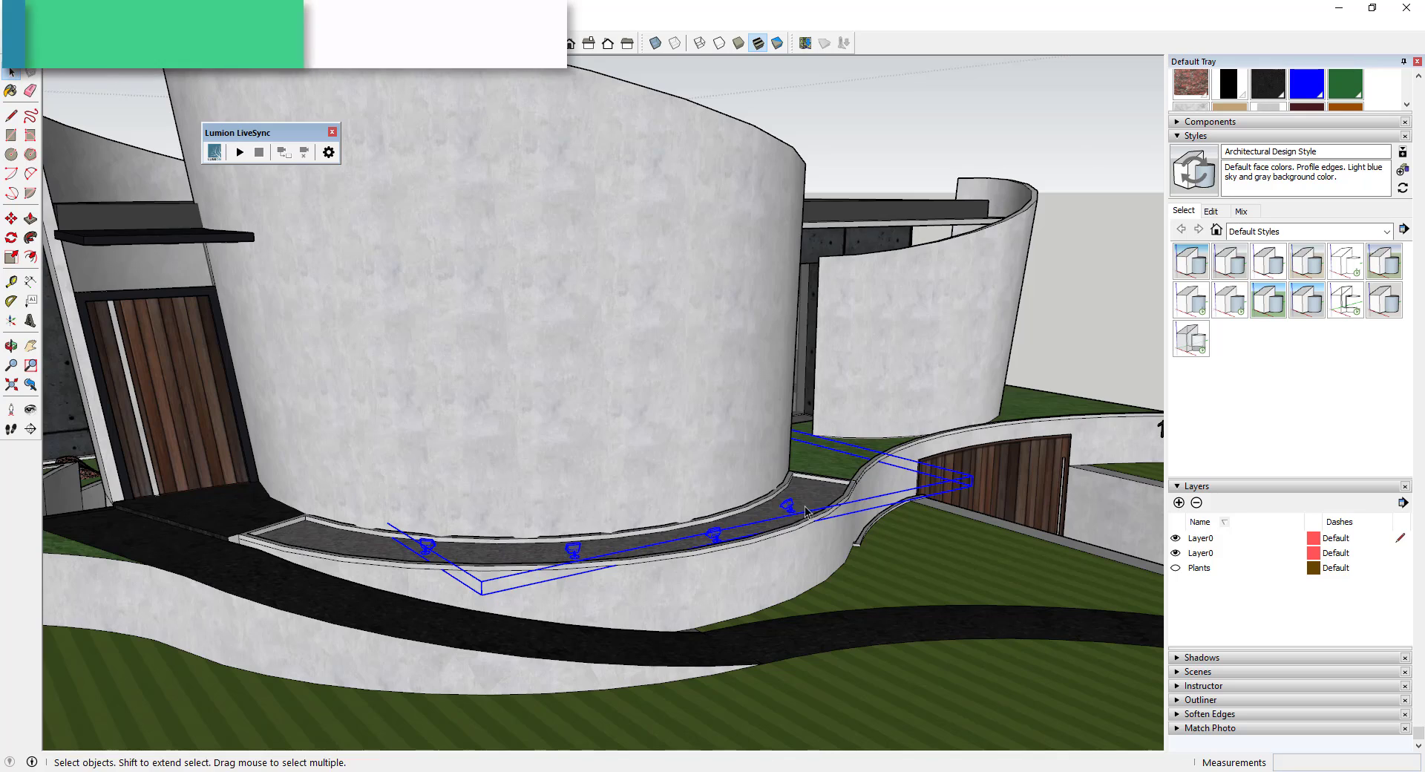
middle_click_drag(804, 505, 891, 439)
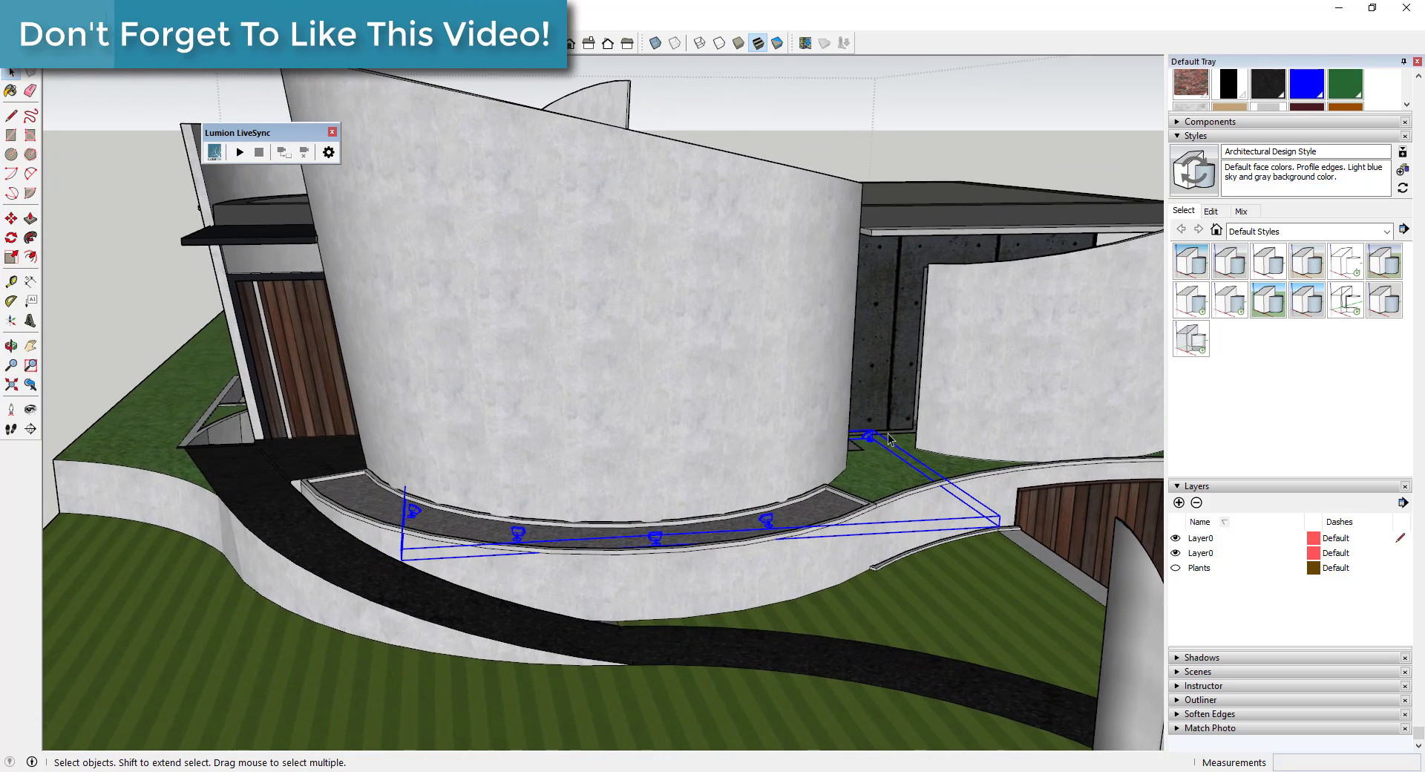
Open the ground-lights group and check each light fixture inside it as an individual object.
double_click(413, 512)
left_click(413, 512)
left_click(517, 533)
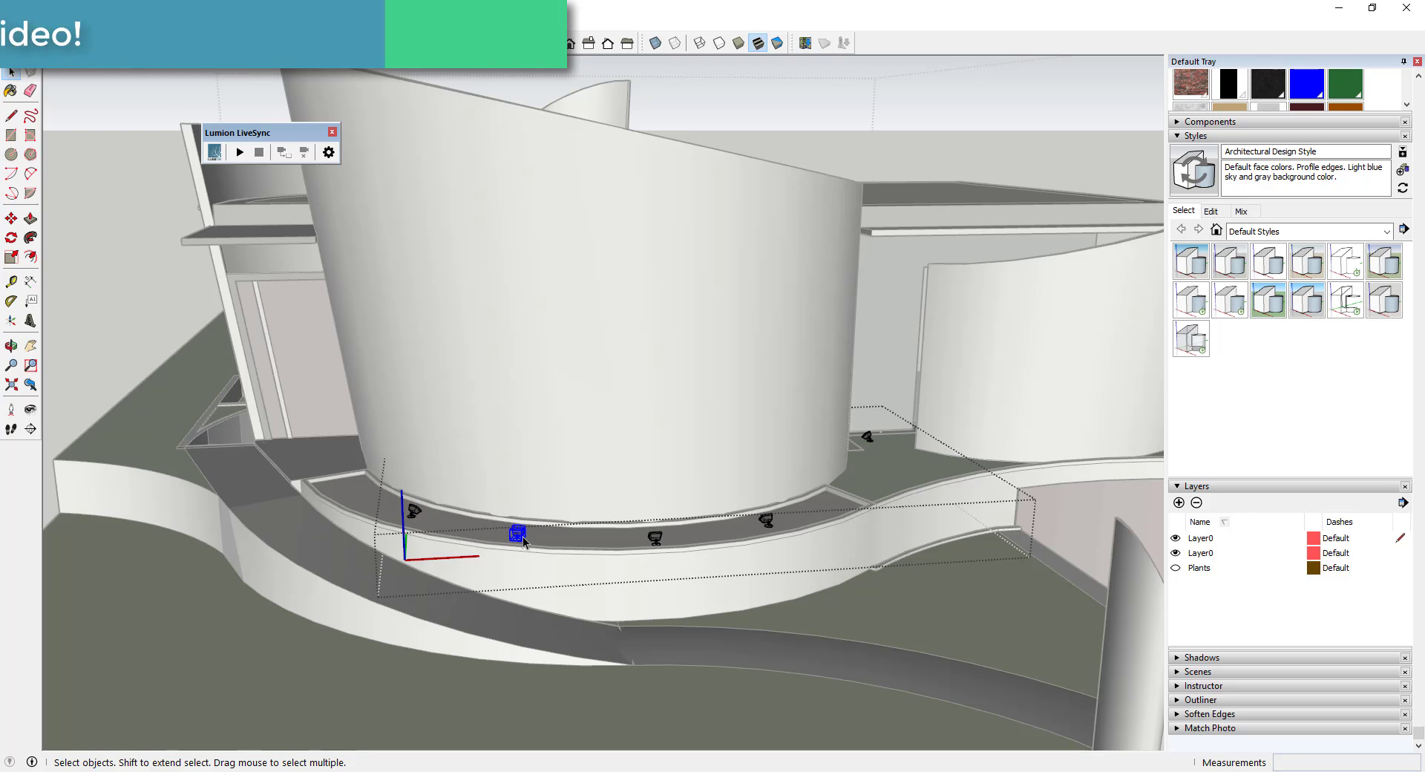
left_click(654, 537)
left_click(767, 520)
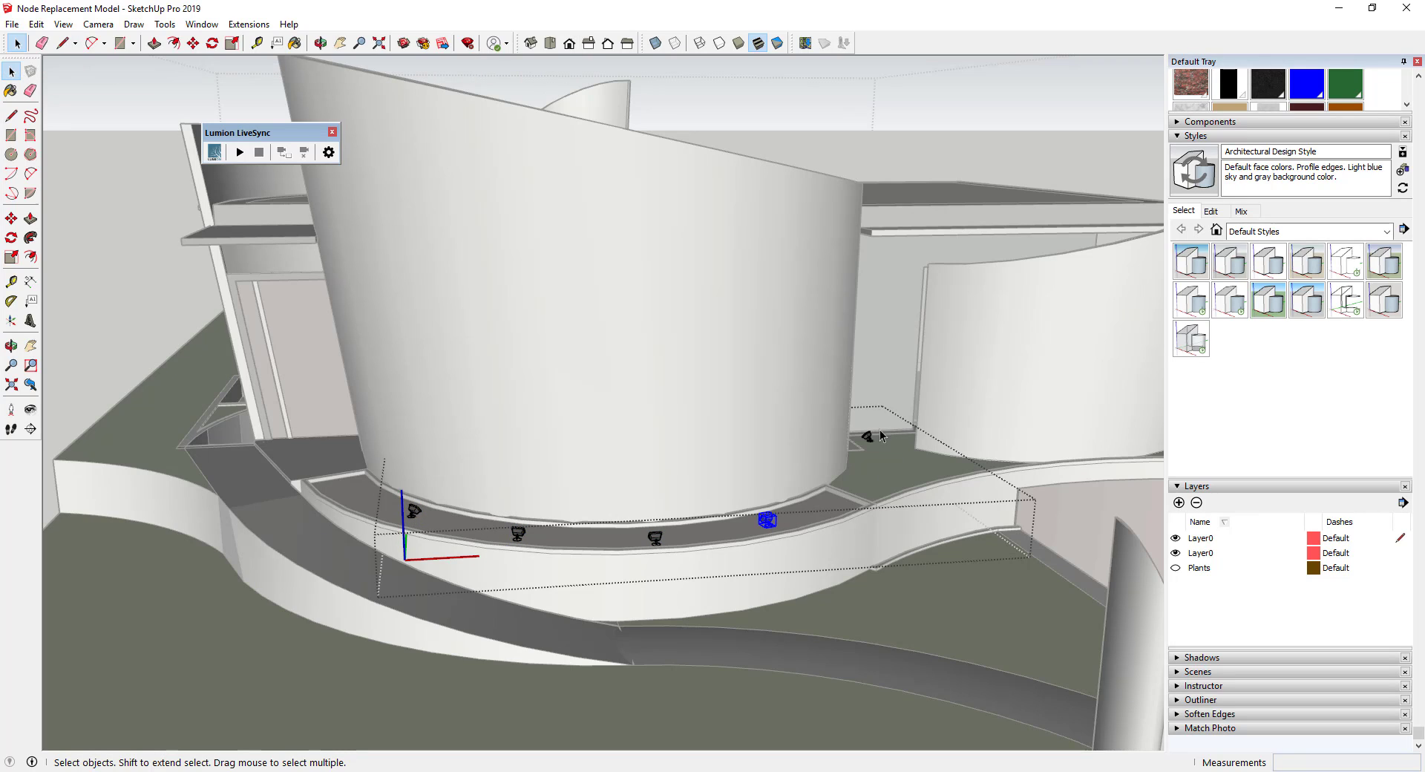
left_click(867, 439)
middle_click_drag(868, 446, 679, 514)
scroll(645, 530, "up", 5)
double_click(635, 512)
scroll(743, 485, "up", 3)
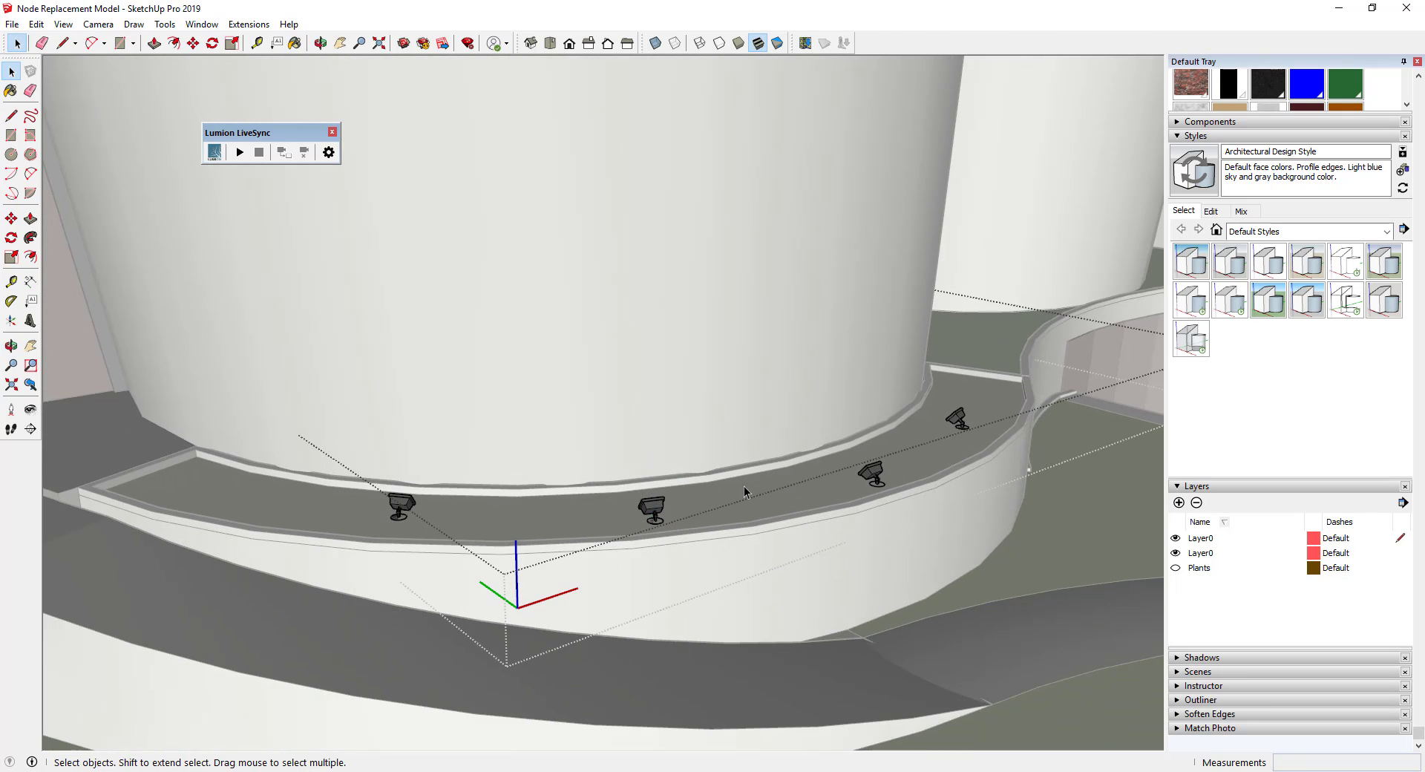
Leave the ground-lights group, select it as a whole and start a 3D model export in COLLADA (*.dae) format.
middle_click_drag(847, 469, 764, 424)
key("Escape")
left_click(731, 501)
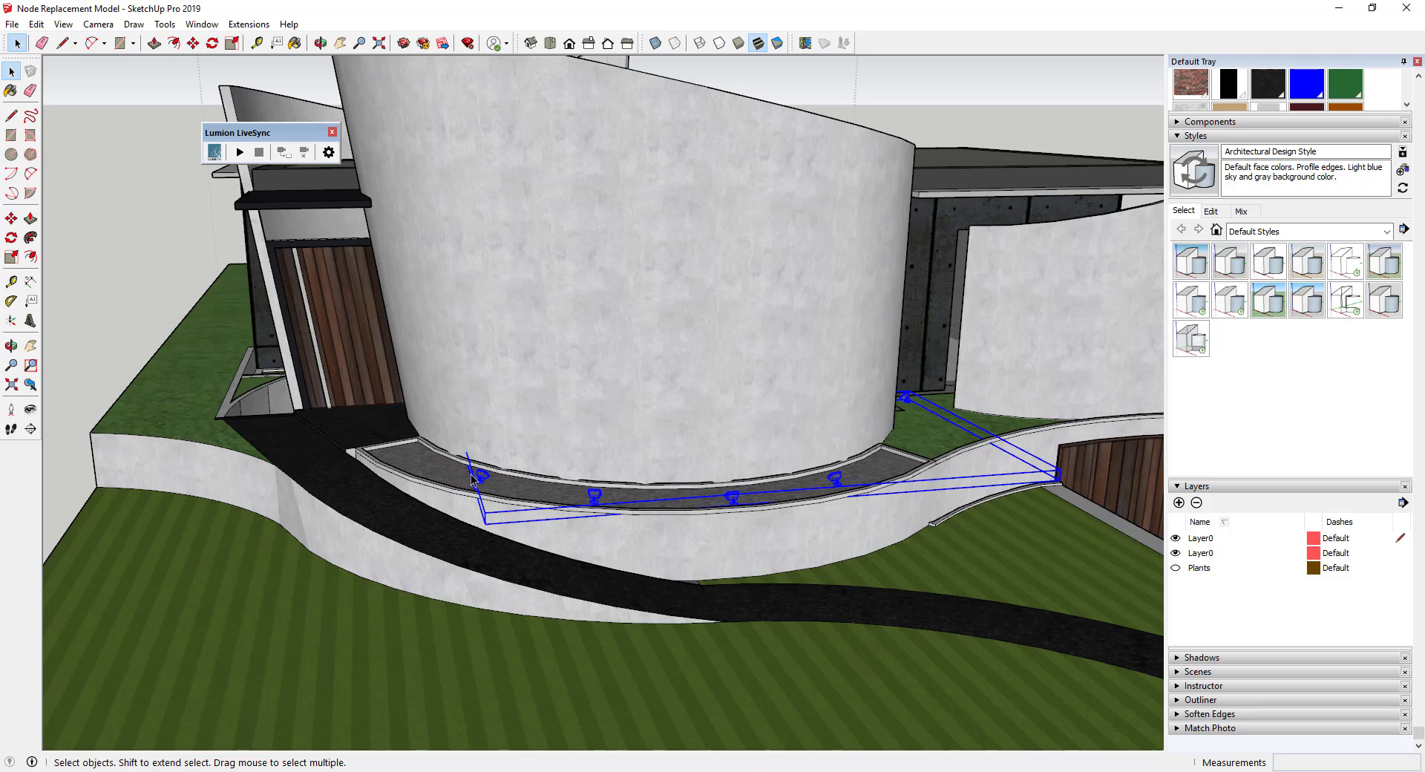
left_click(11, 25)
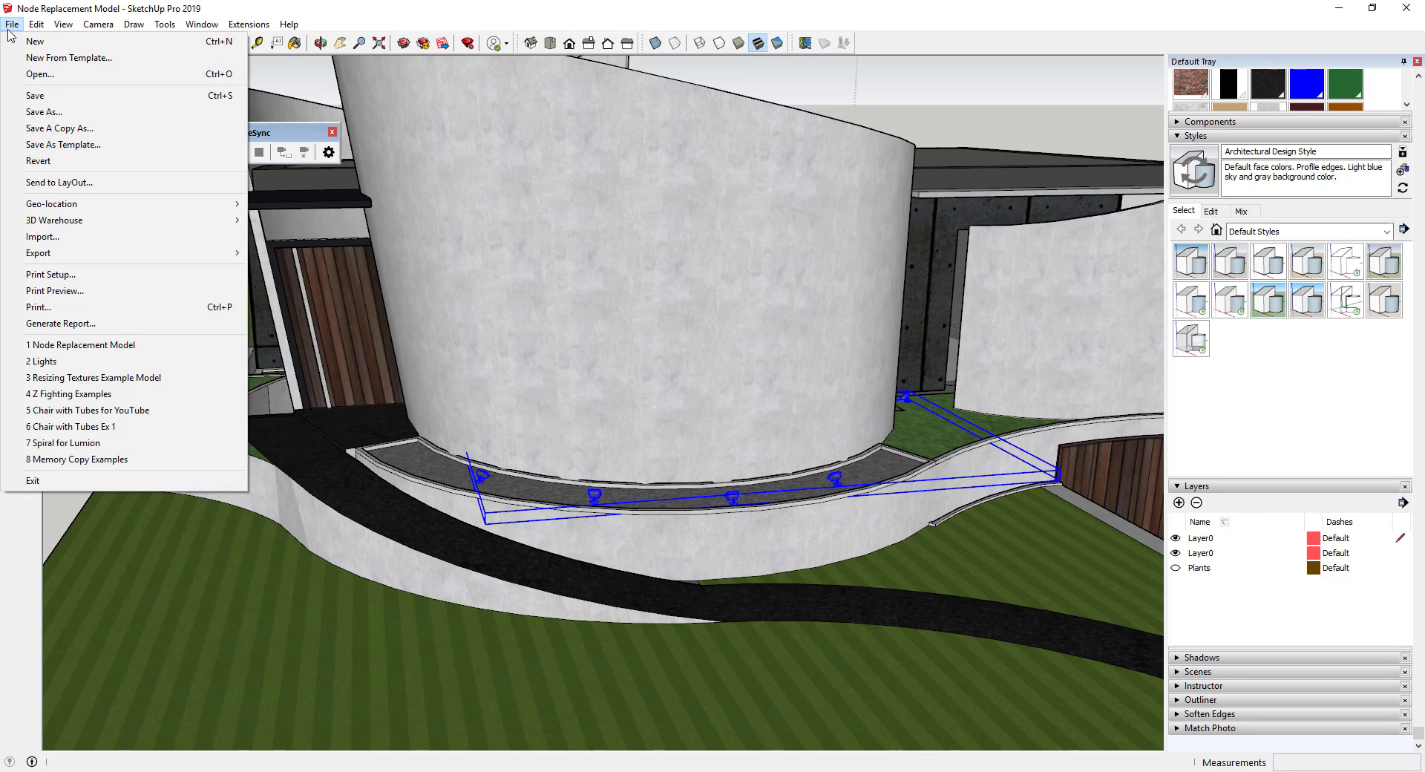
mouse_move(63, 257)
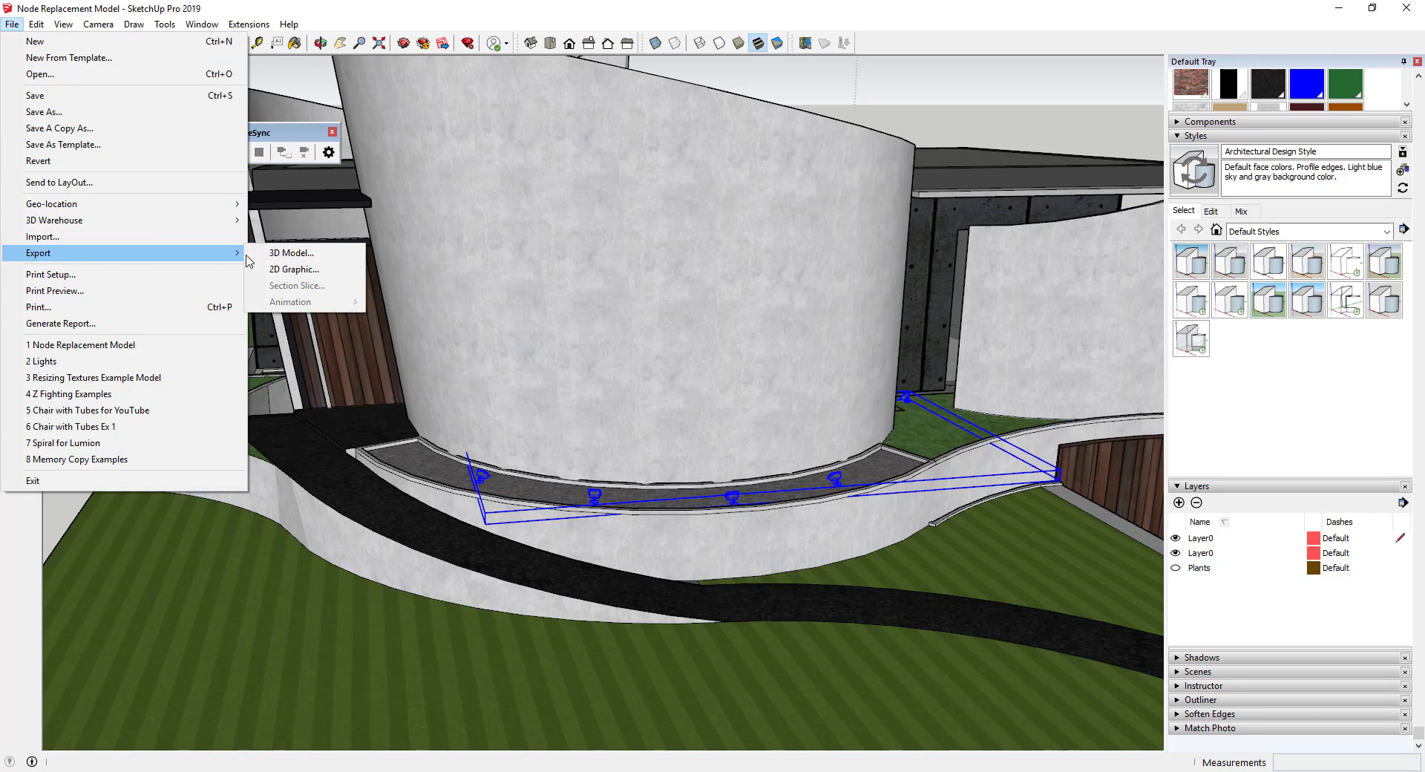
left_click(280, 254)
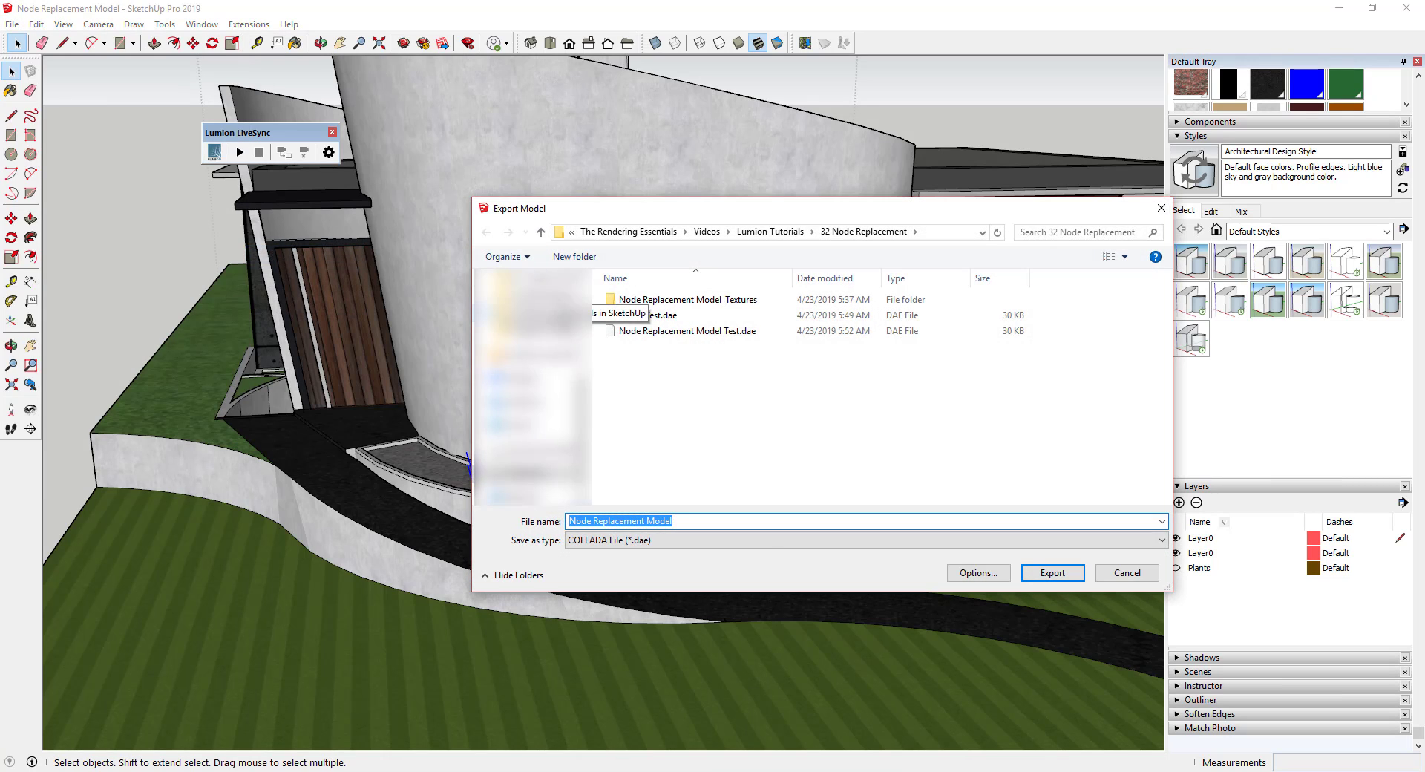
left_click(772, 520)
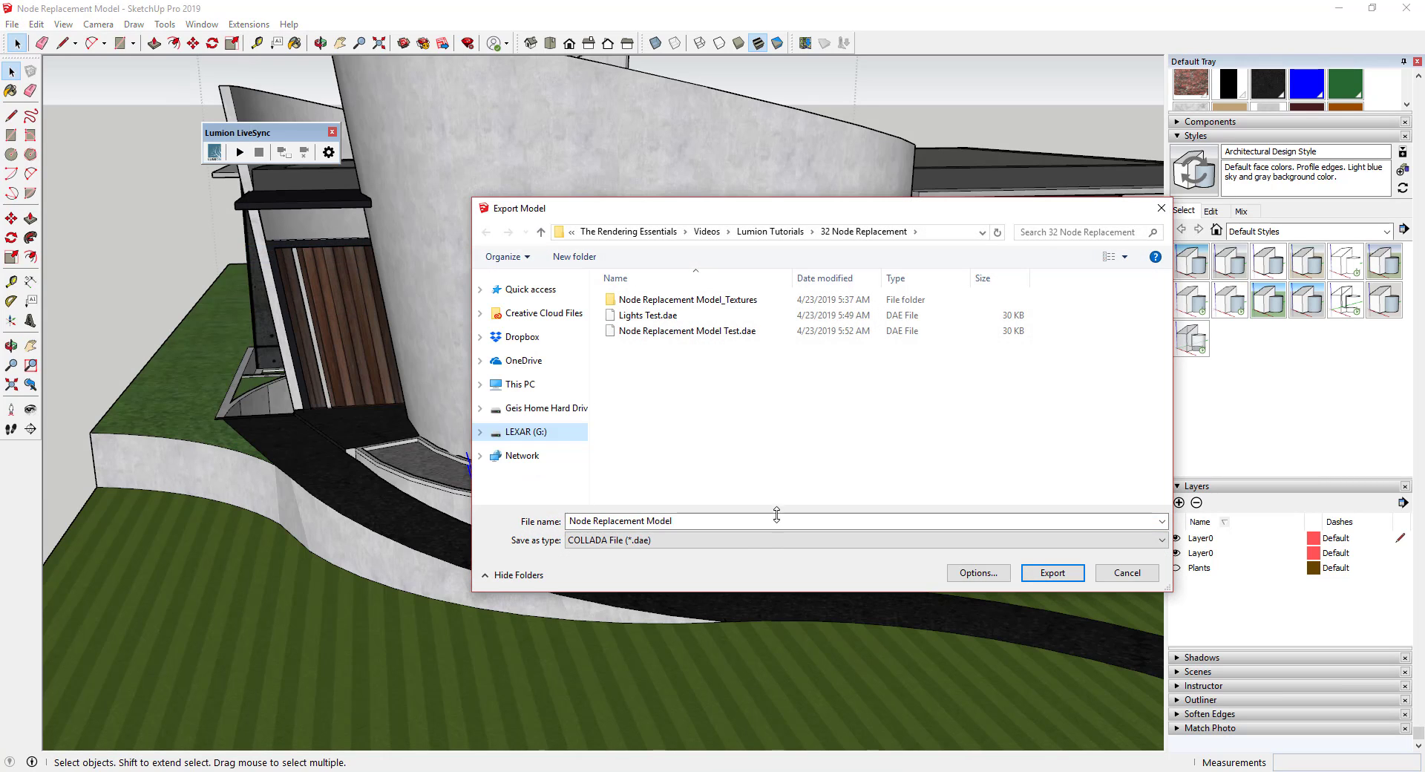
left_click(906, 539)
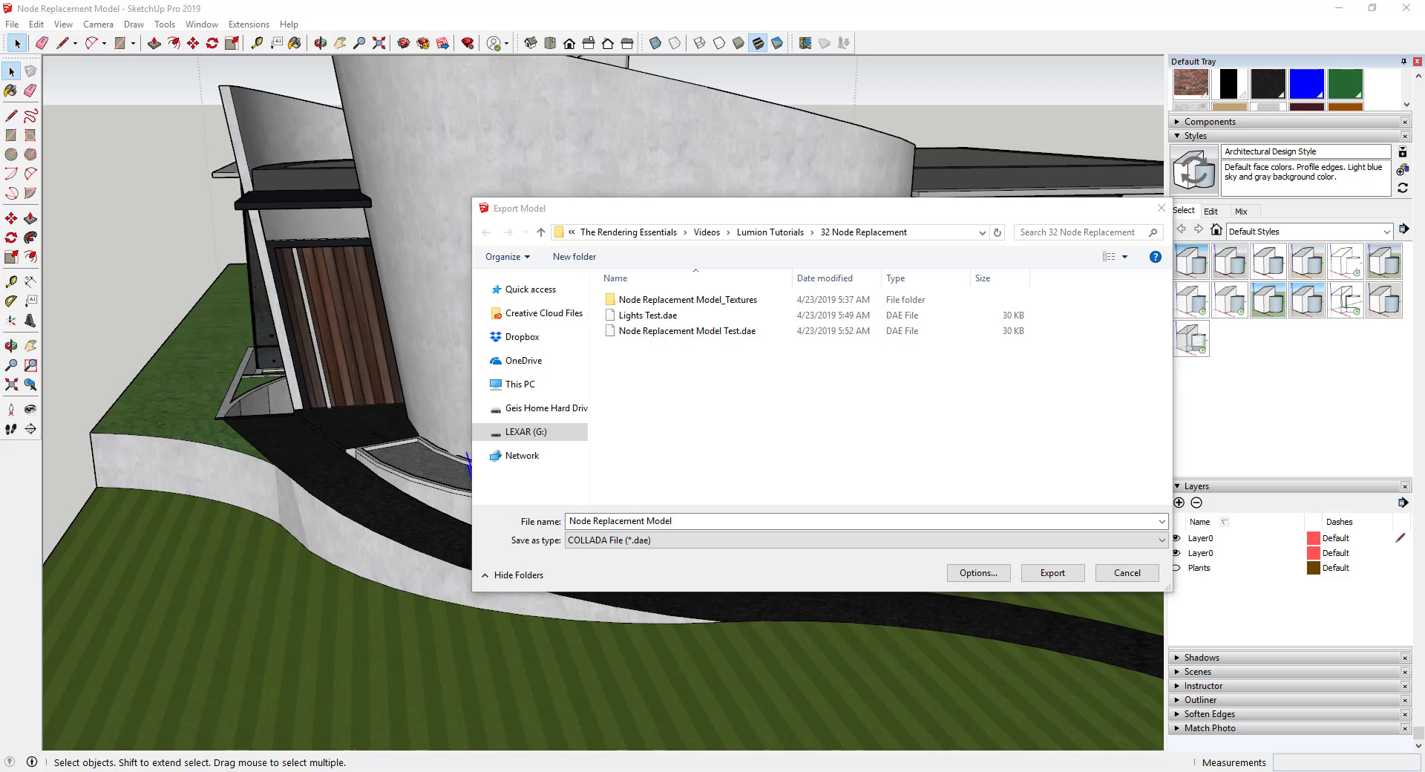
key("alt+Tab")
scroll(753, 492, "down", 3)
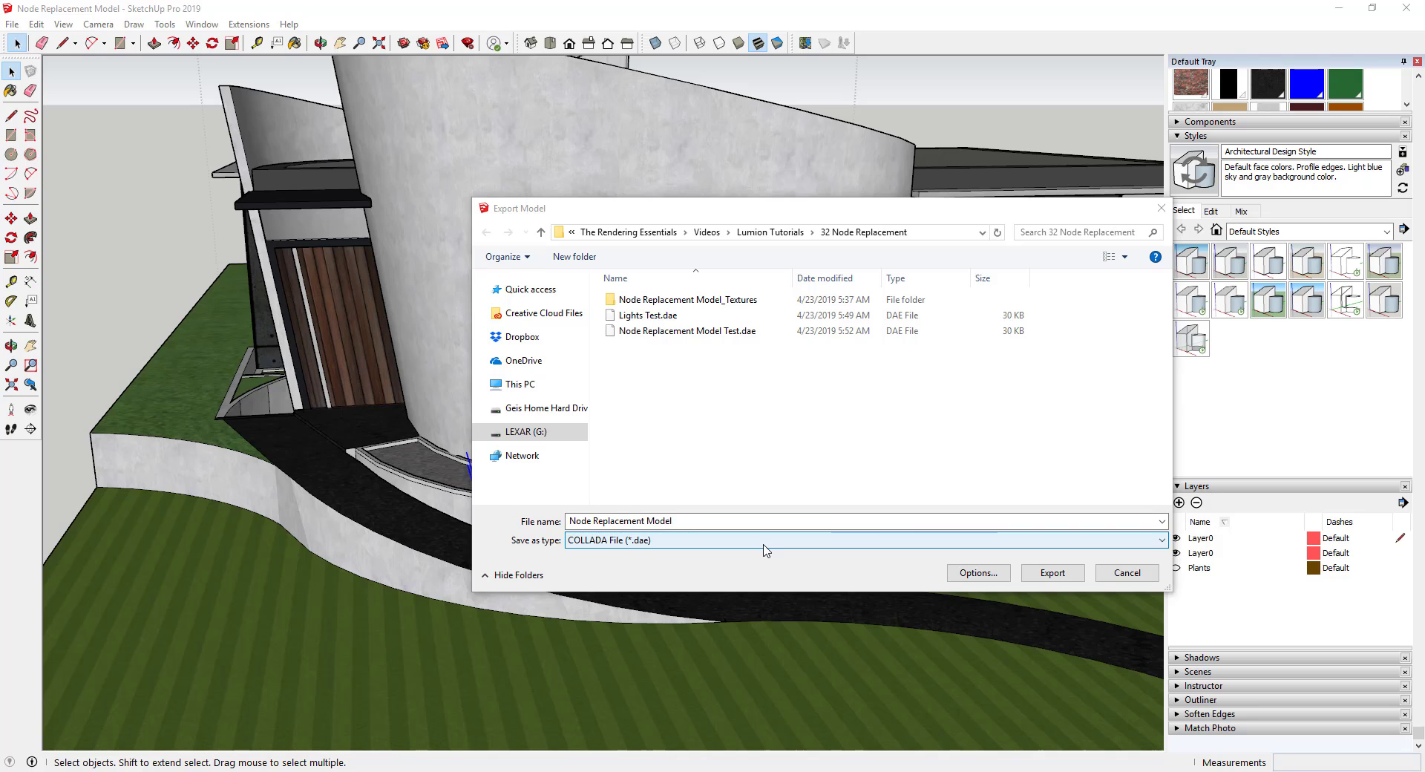
Accept the DAE options with Export Only Selection Set enabled and export the file as Ground Lights.
left_click(978, 573)
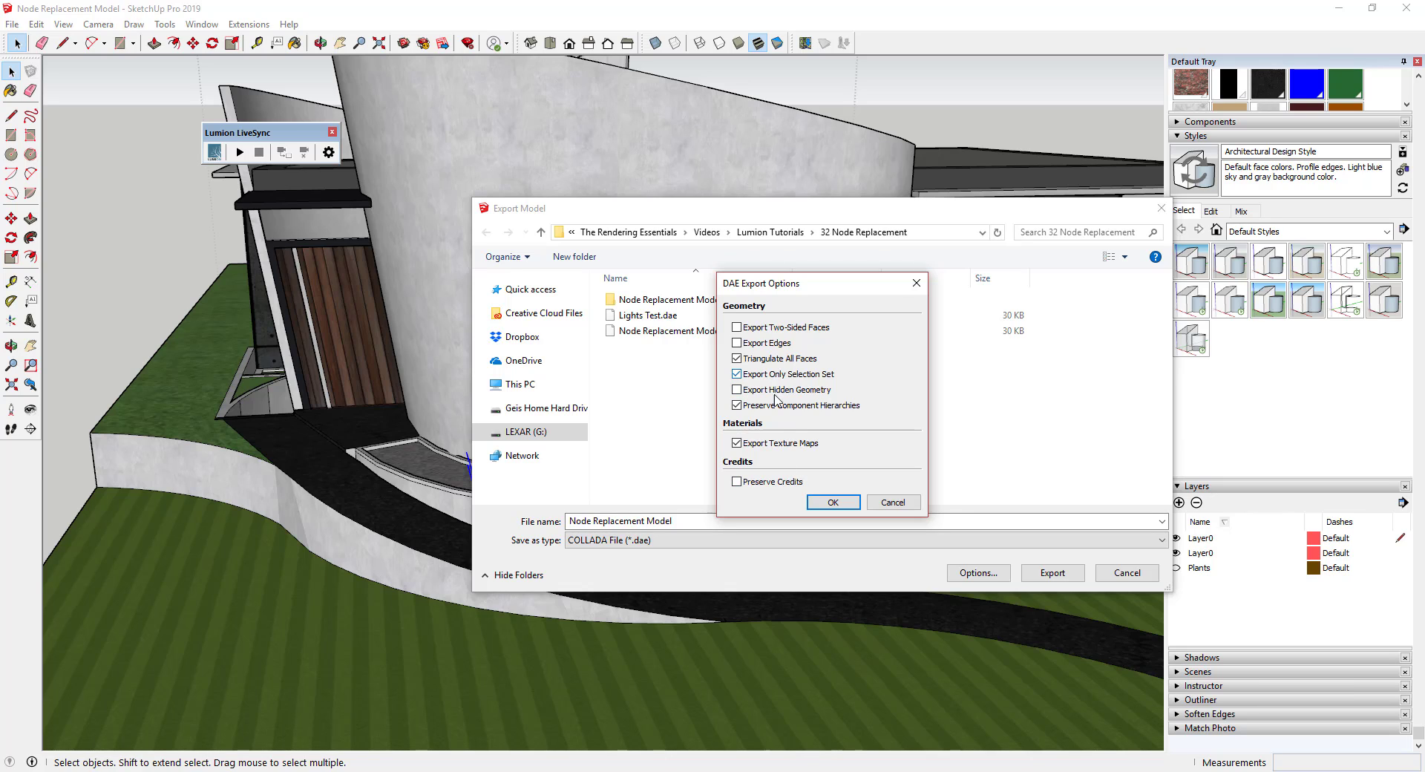
left_click(832, 502)
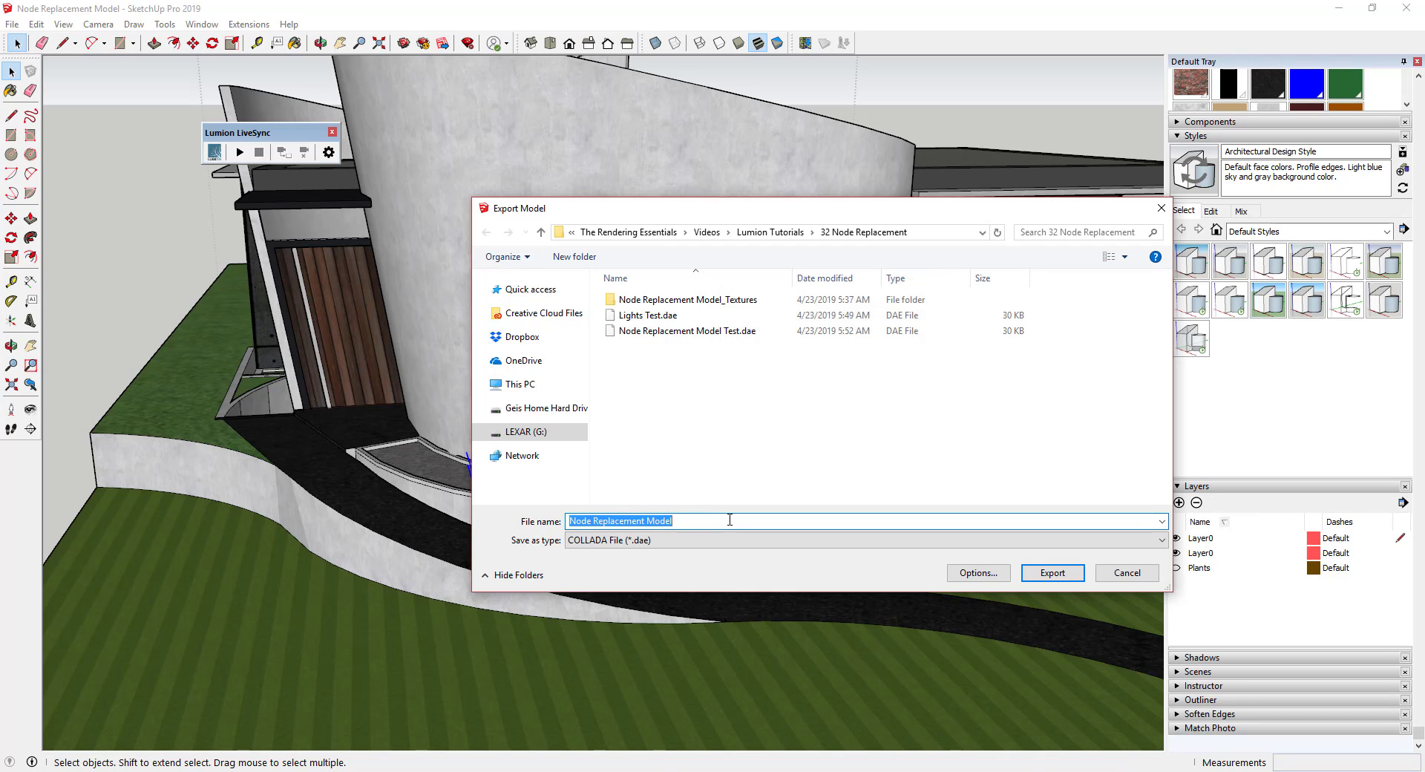
type("Ground Lights")
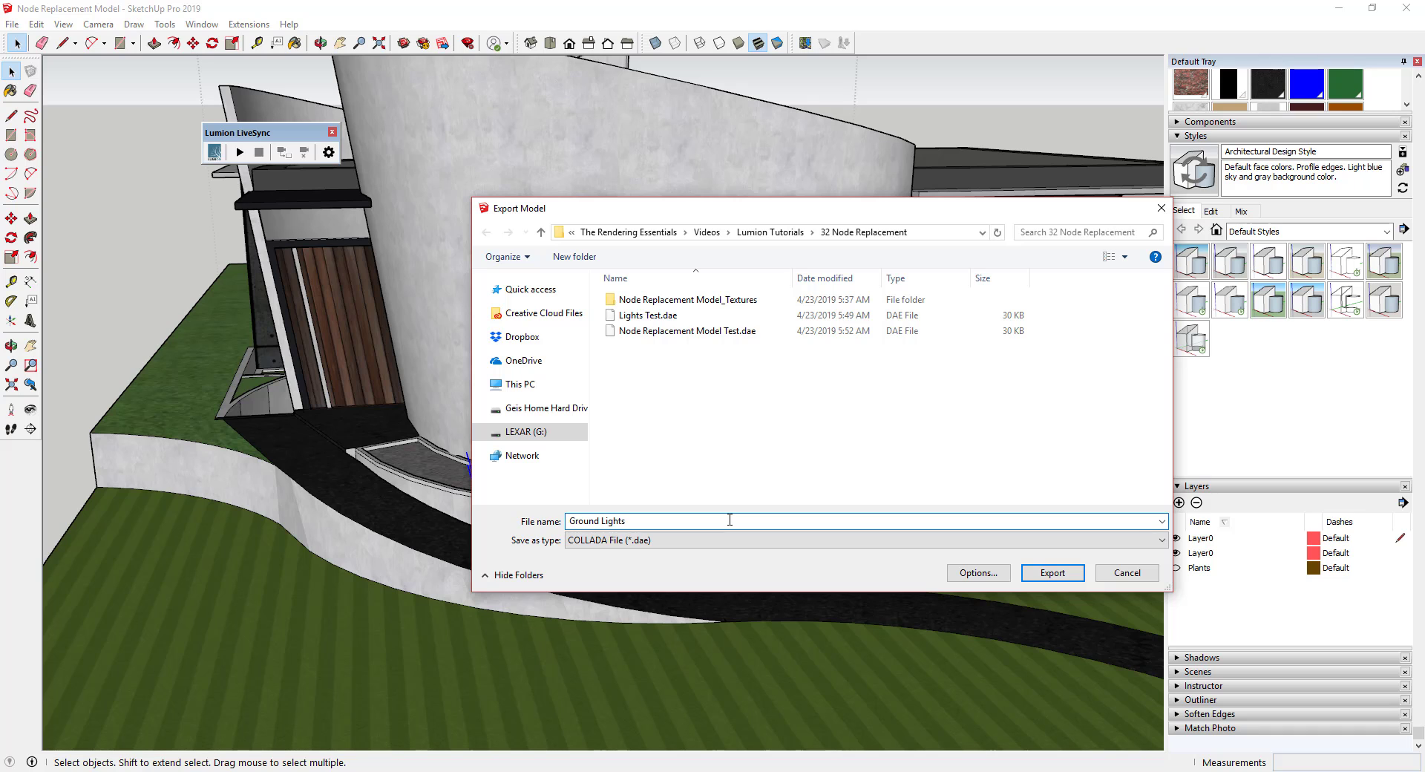
left_click(1058, 575)
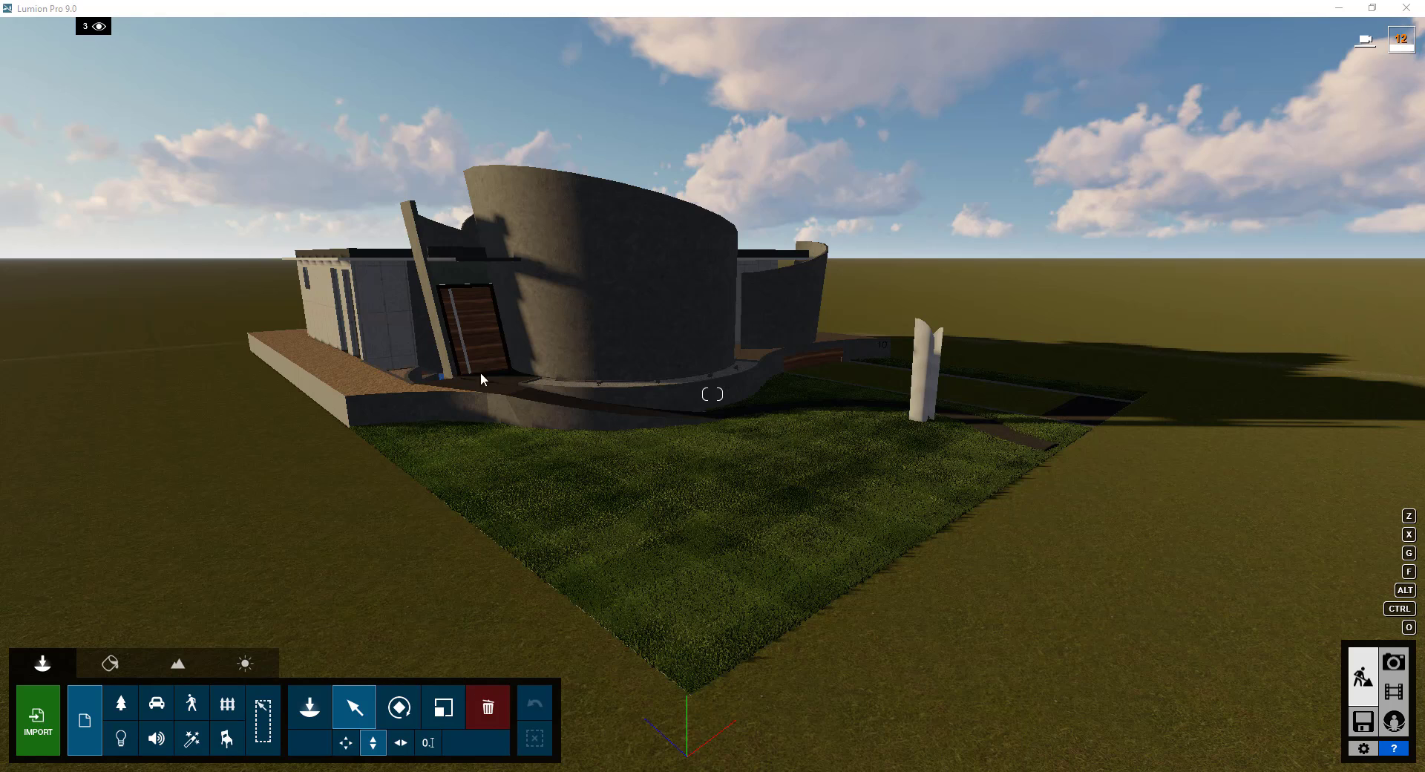
Start importing a new model in Lumion and open Ground Lights.dae from the 32 Node Replacement folder.
left_click(310, 708)
left_click(43, 725)
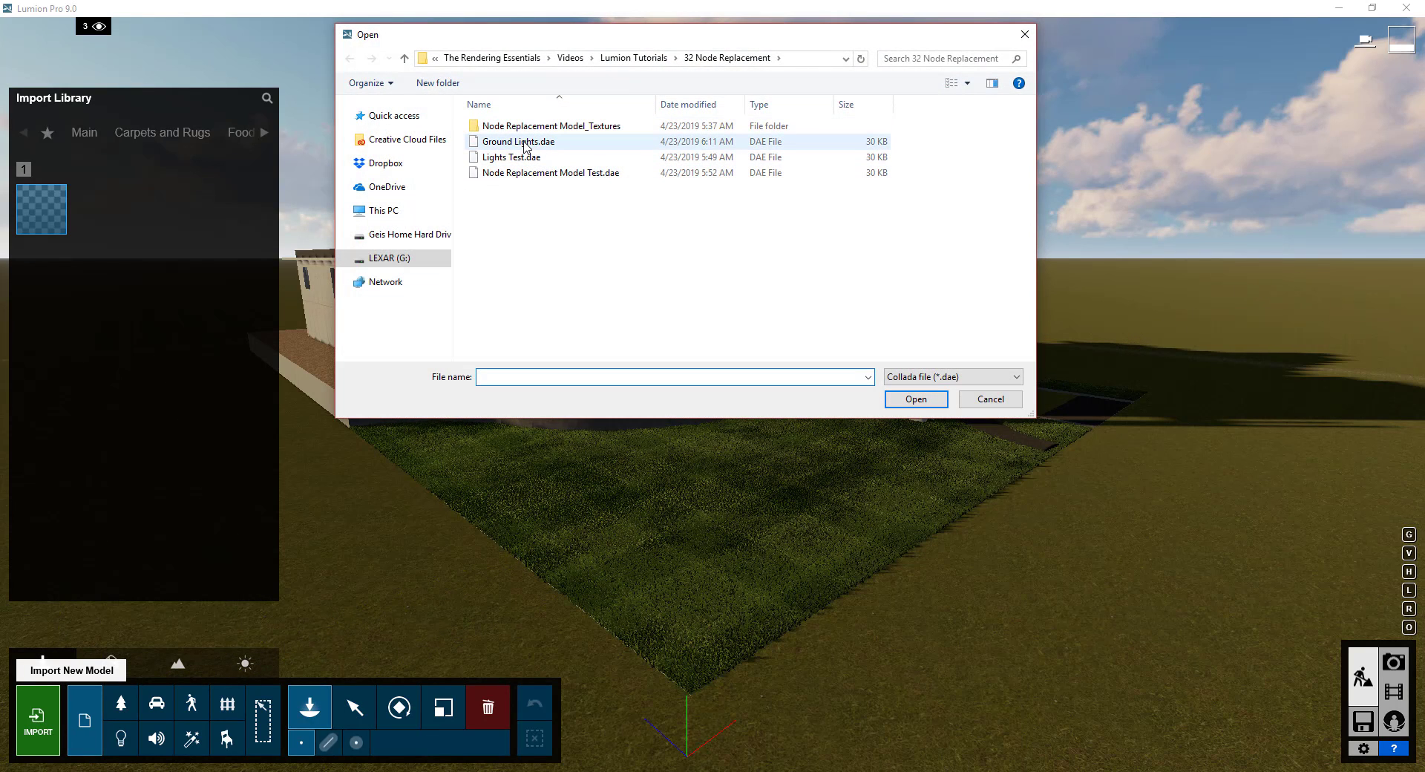
double_click(519, 142)
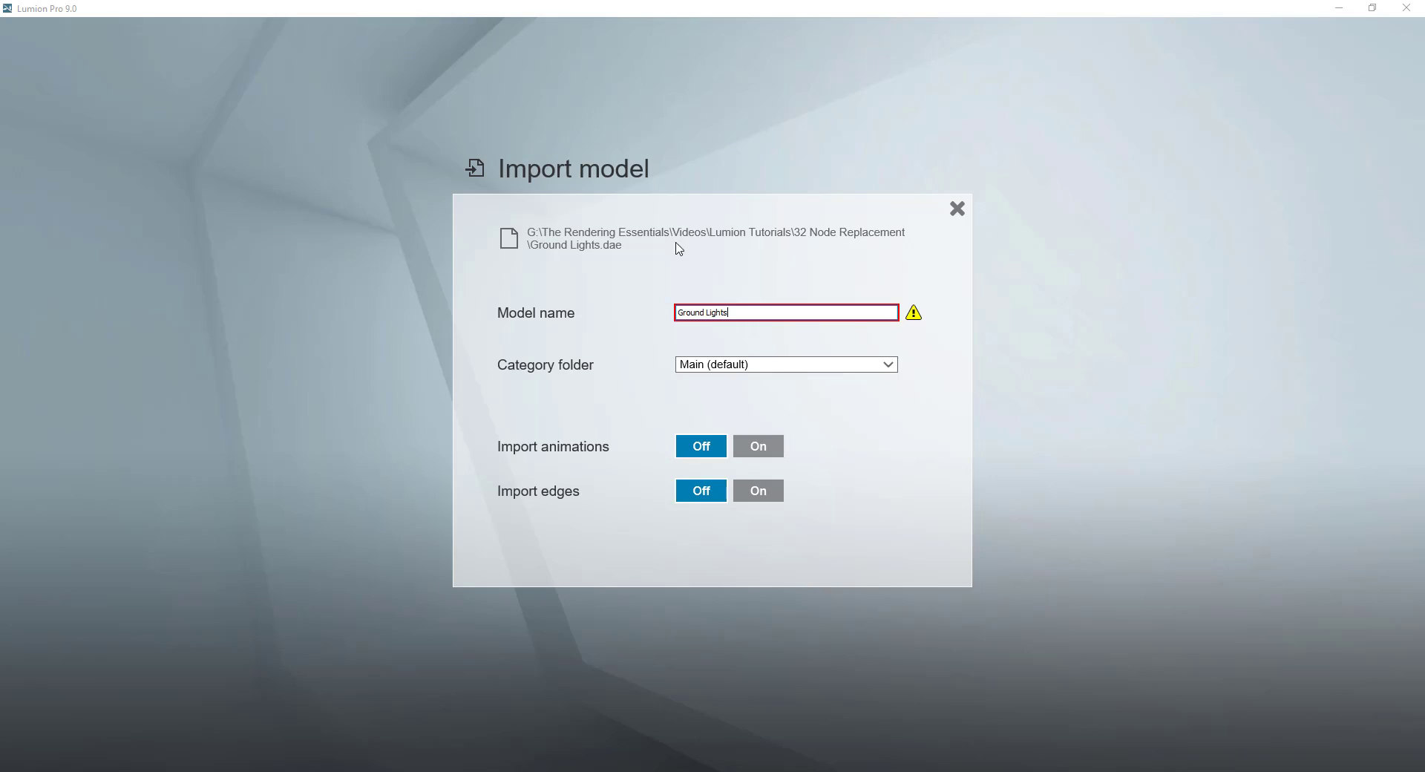
Import the model into the Node Imports category folder under the name Ground Lights - Modern House.
left_click(731, 364)
left_click(727, 499)
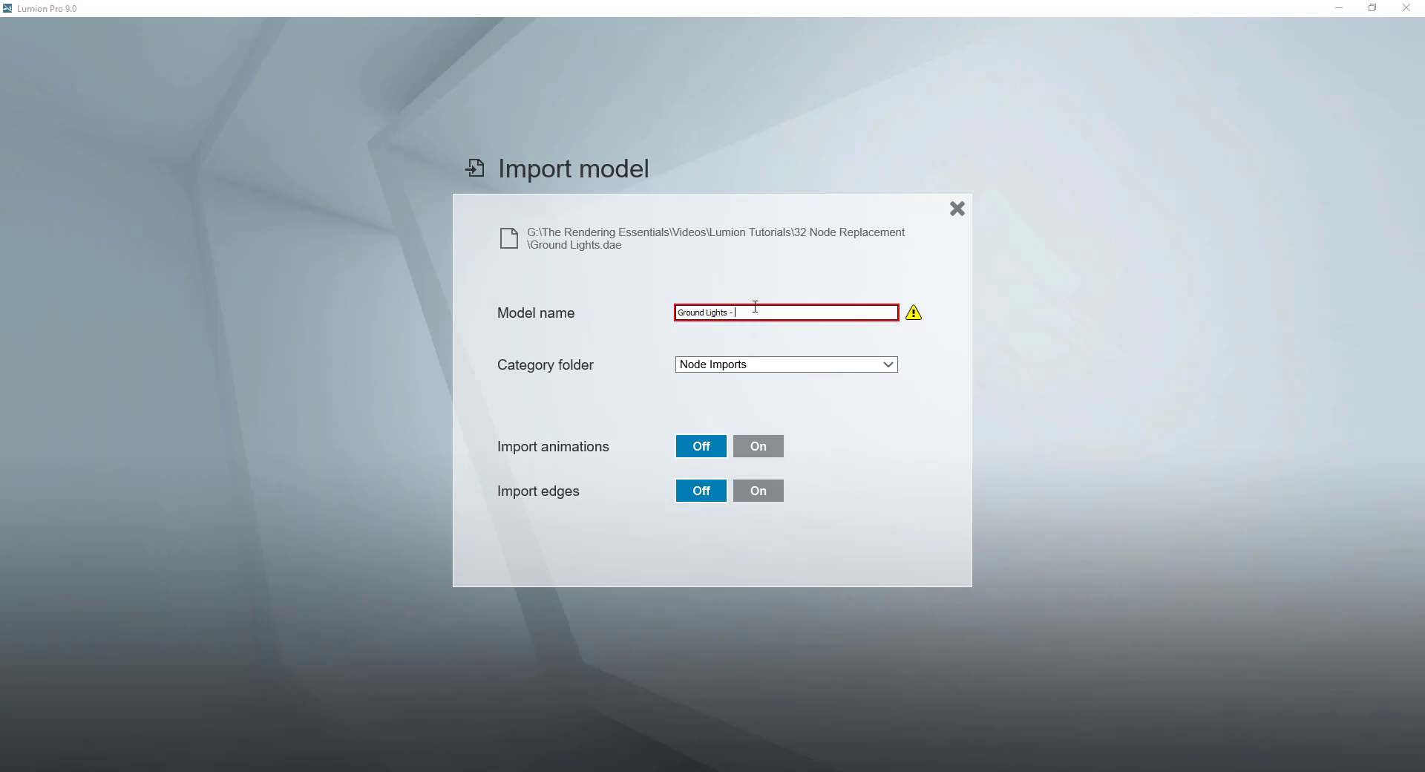
type("asdf")
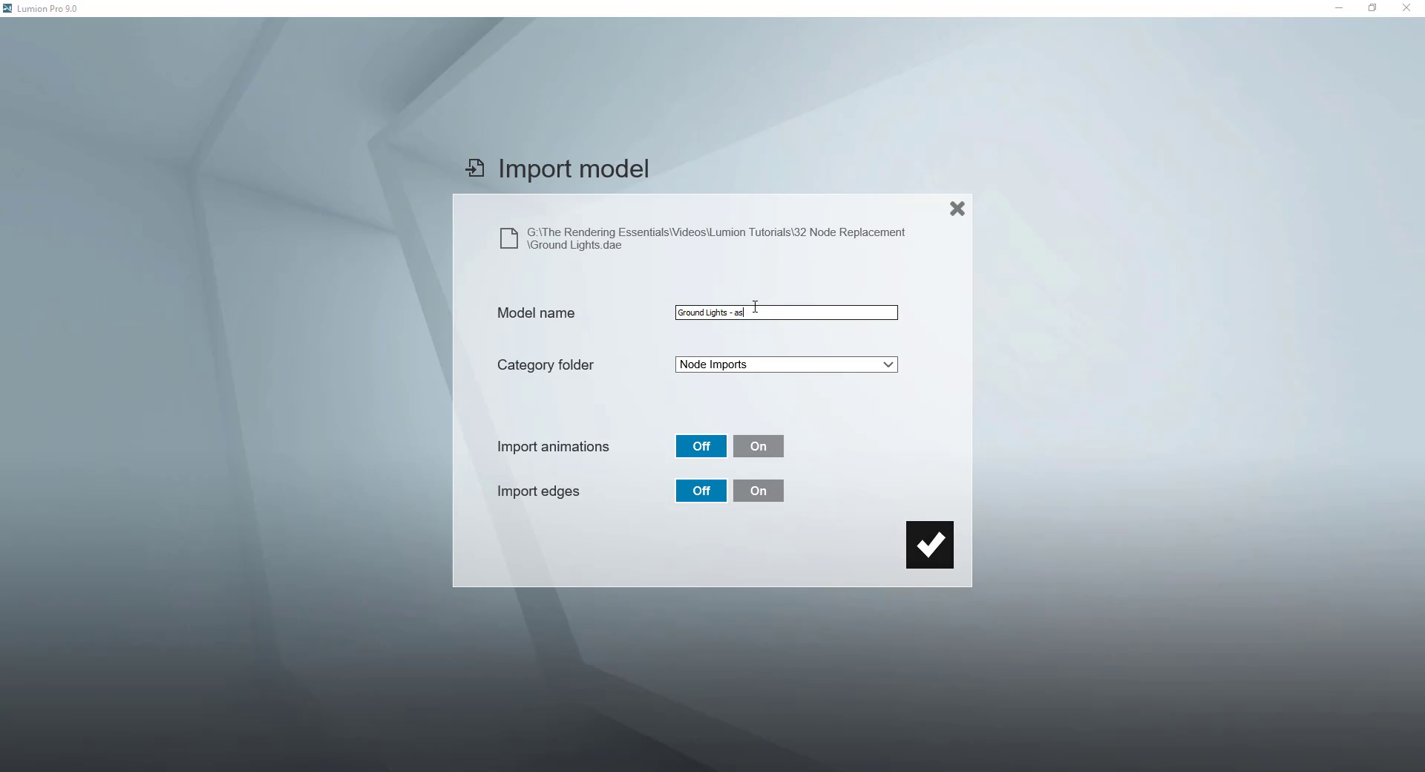
key("BackSpace")
key("BackSpace")
type("Modern House")
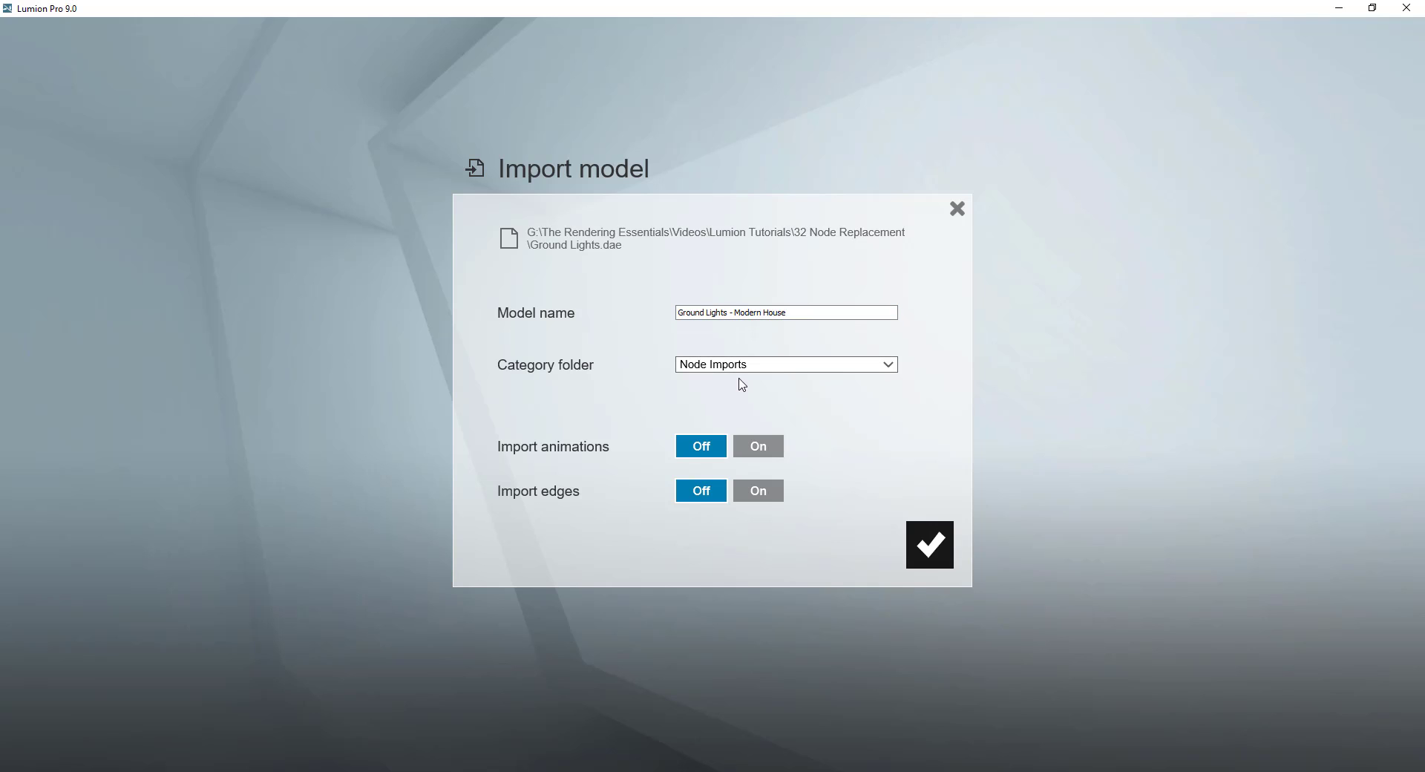
left_click(930, 544)
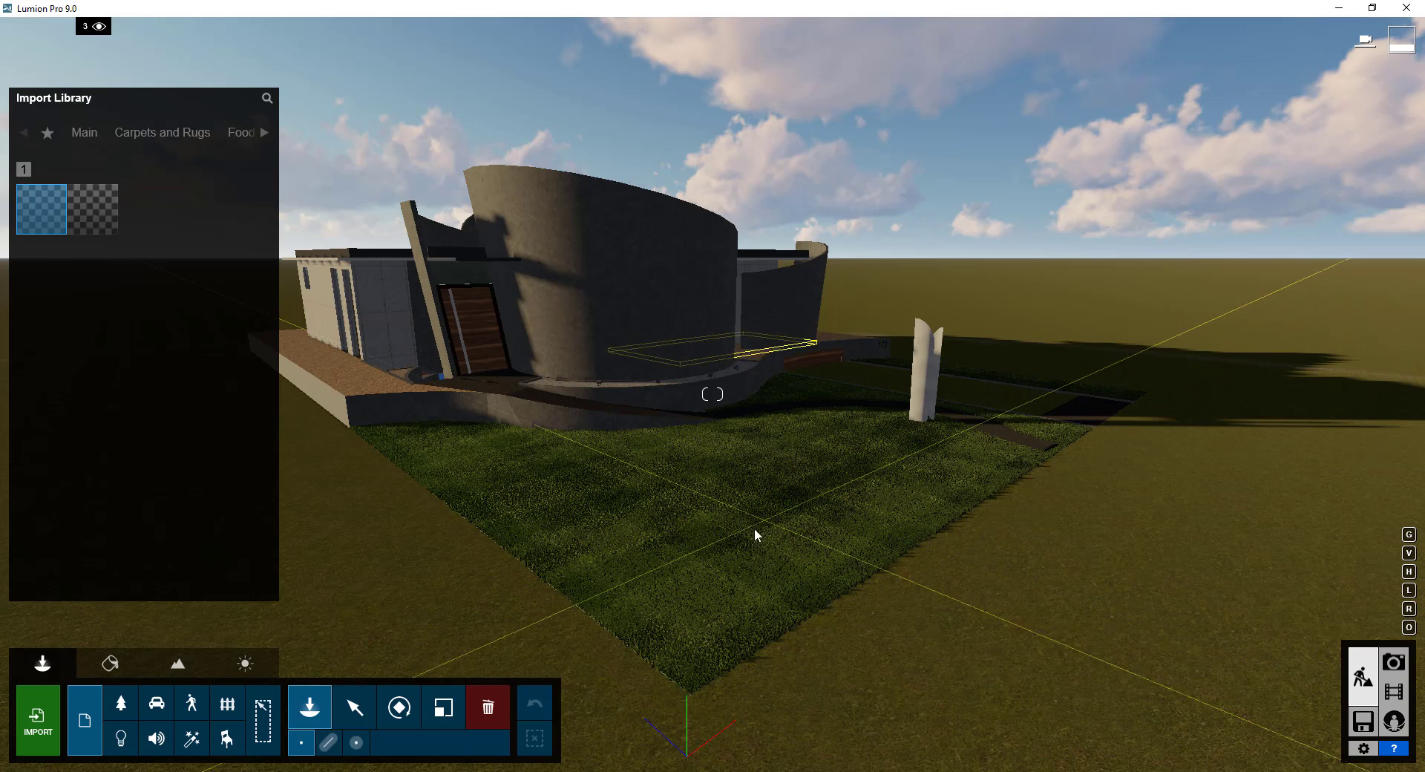
Place the imported ground lights on the ground just in front of the front corner of the house's lawn.
mouse_move(92, 29)
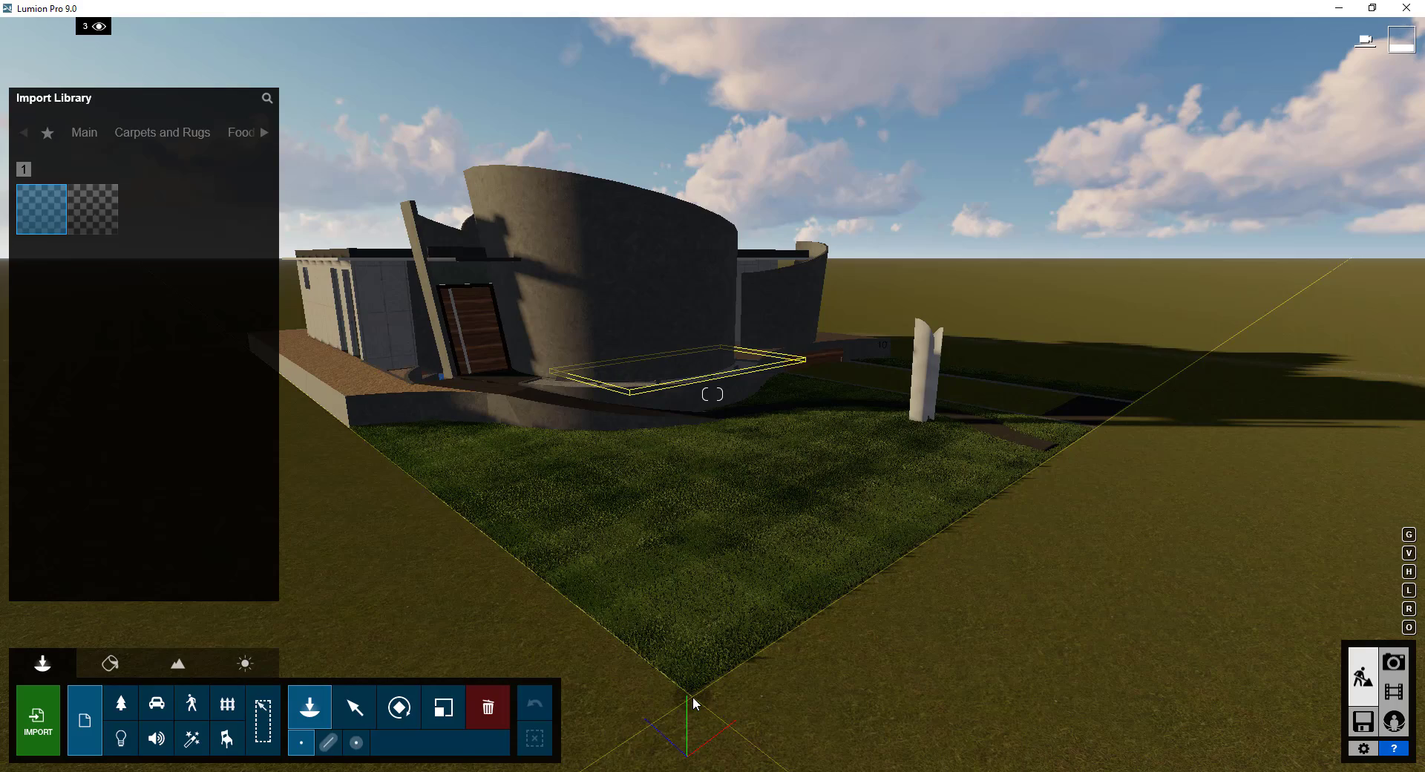
left_click_drag(692, 693, 716, 722)
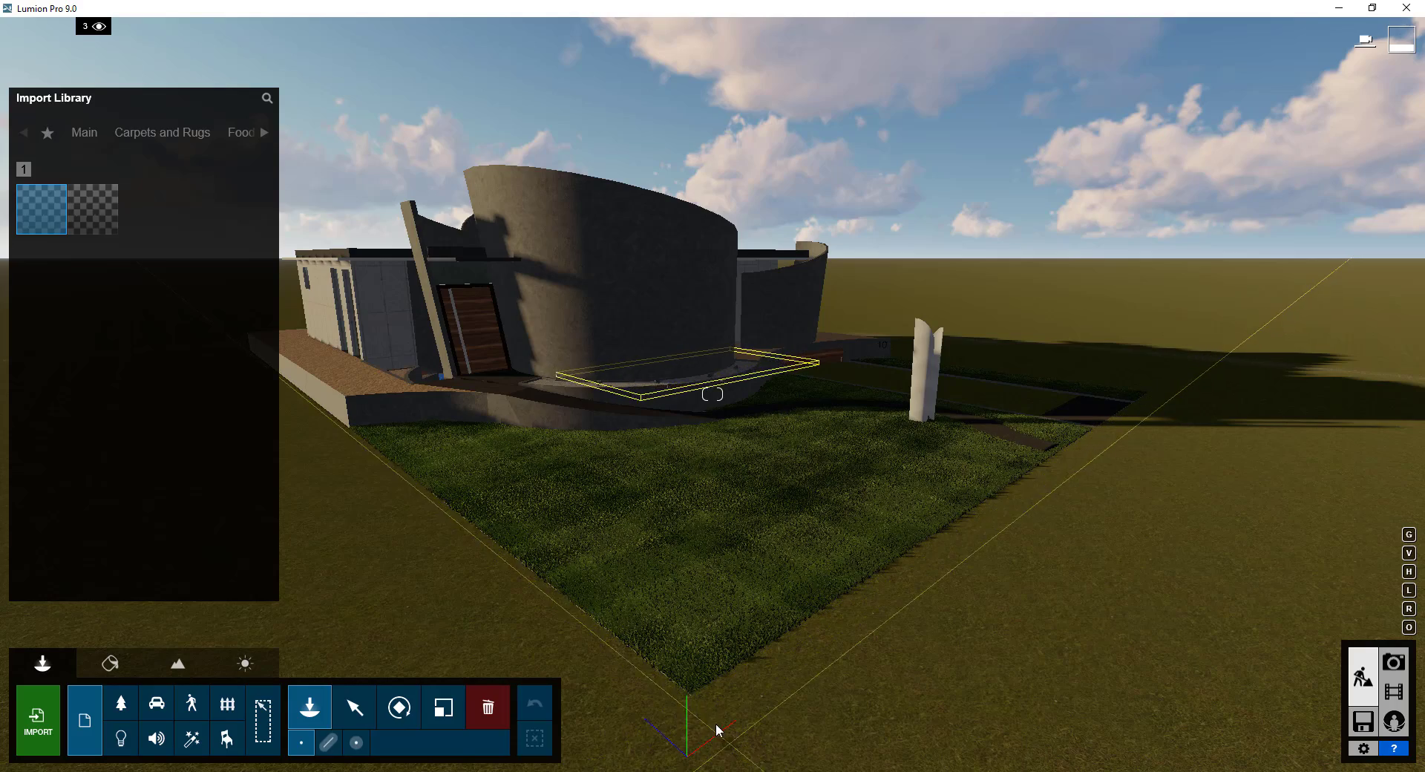
key("w")
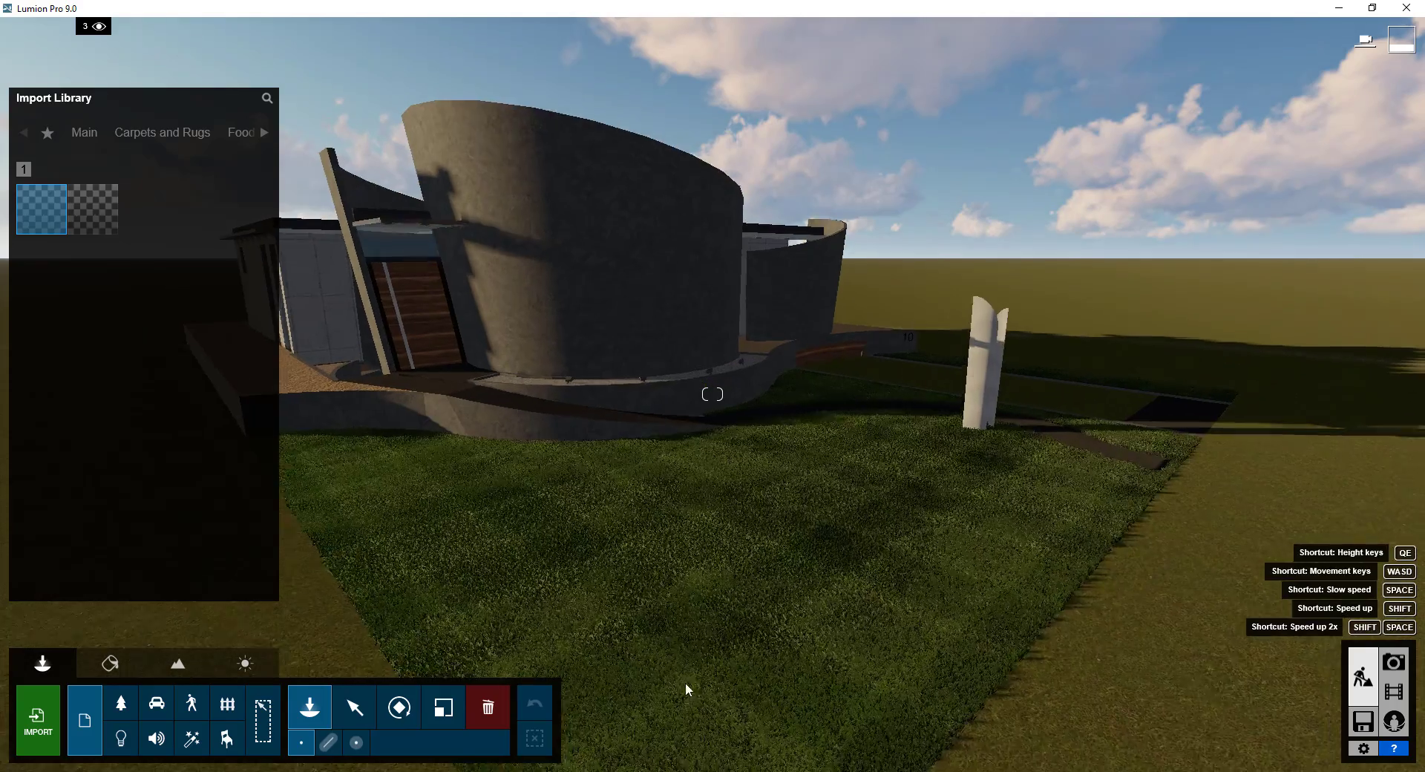
key("s")
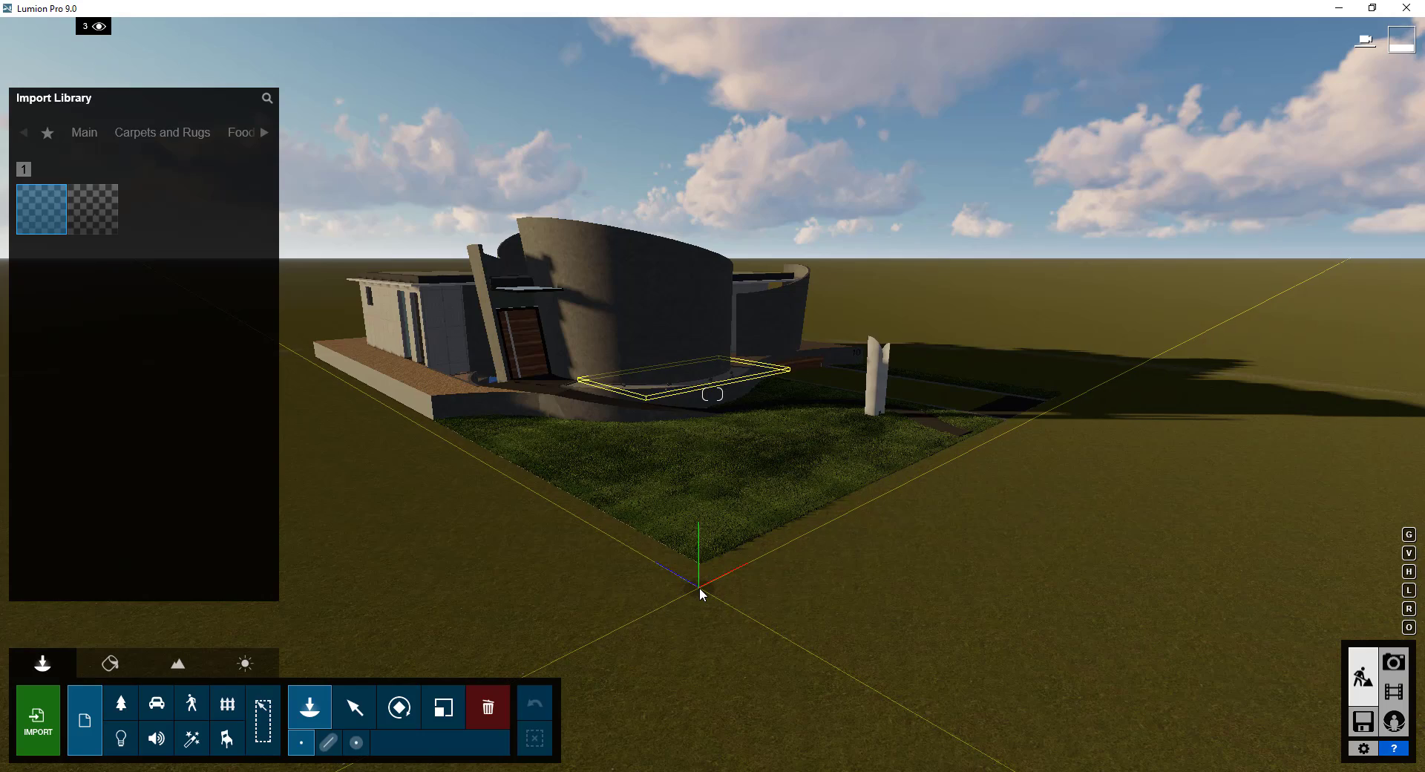
left_click(699, 586)
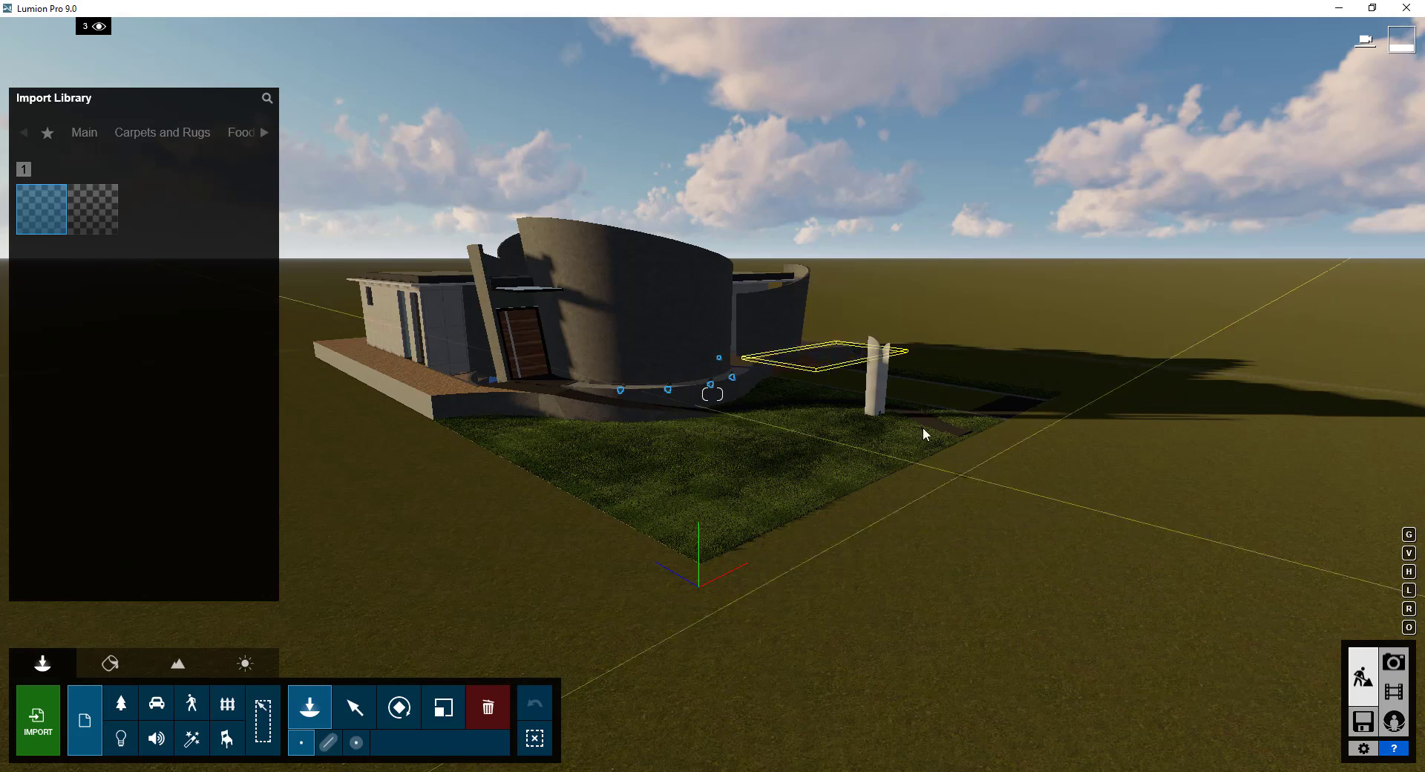
scroll(675, 481, "up", 5)
scroll(741, 424, "down", 1)
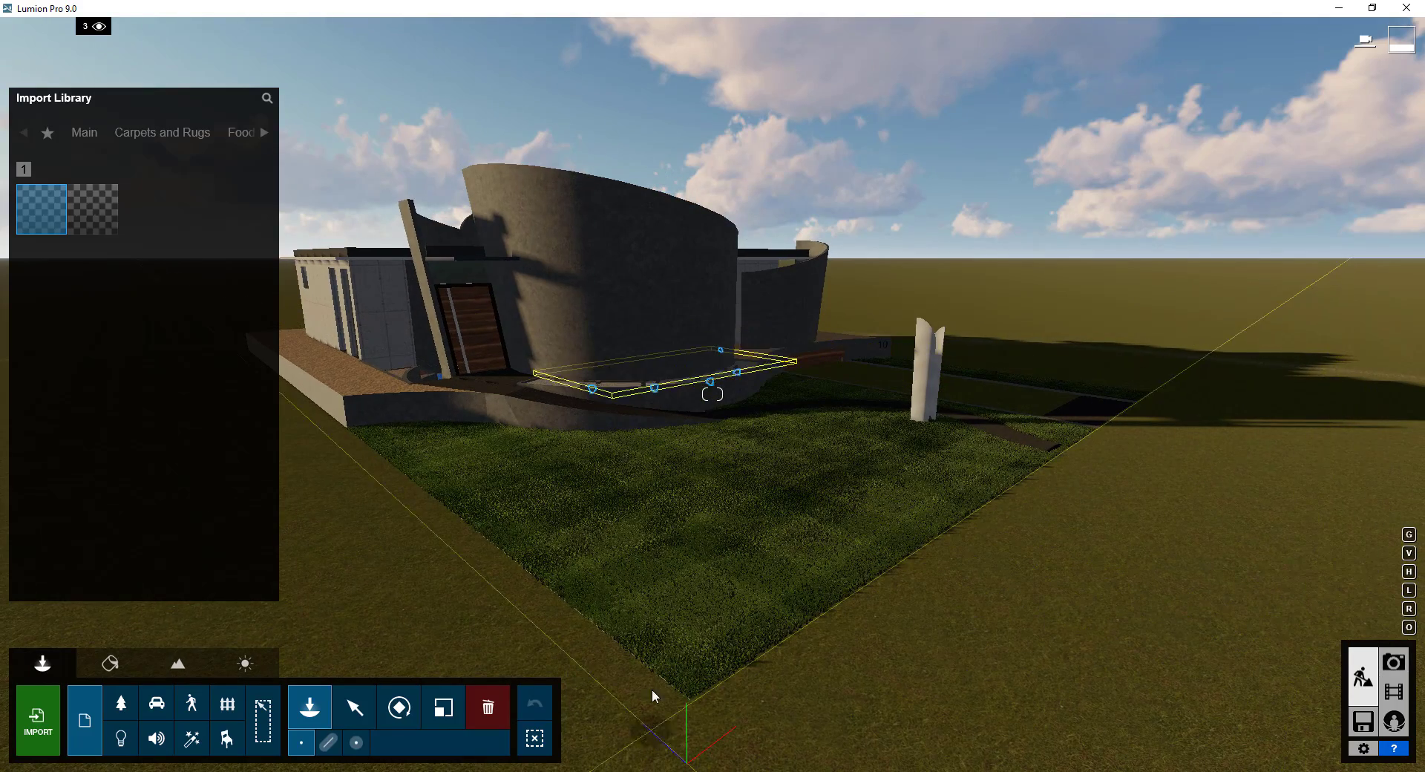
Switch to selecting placed objects and select the ground lights by their own placement handle.
left_click(354, 707)
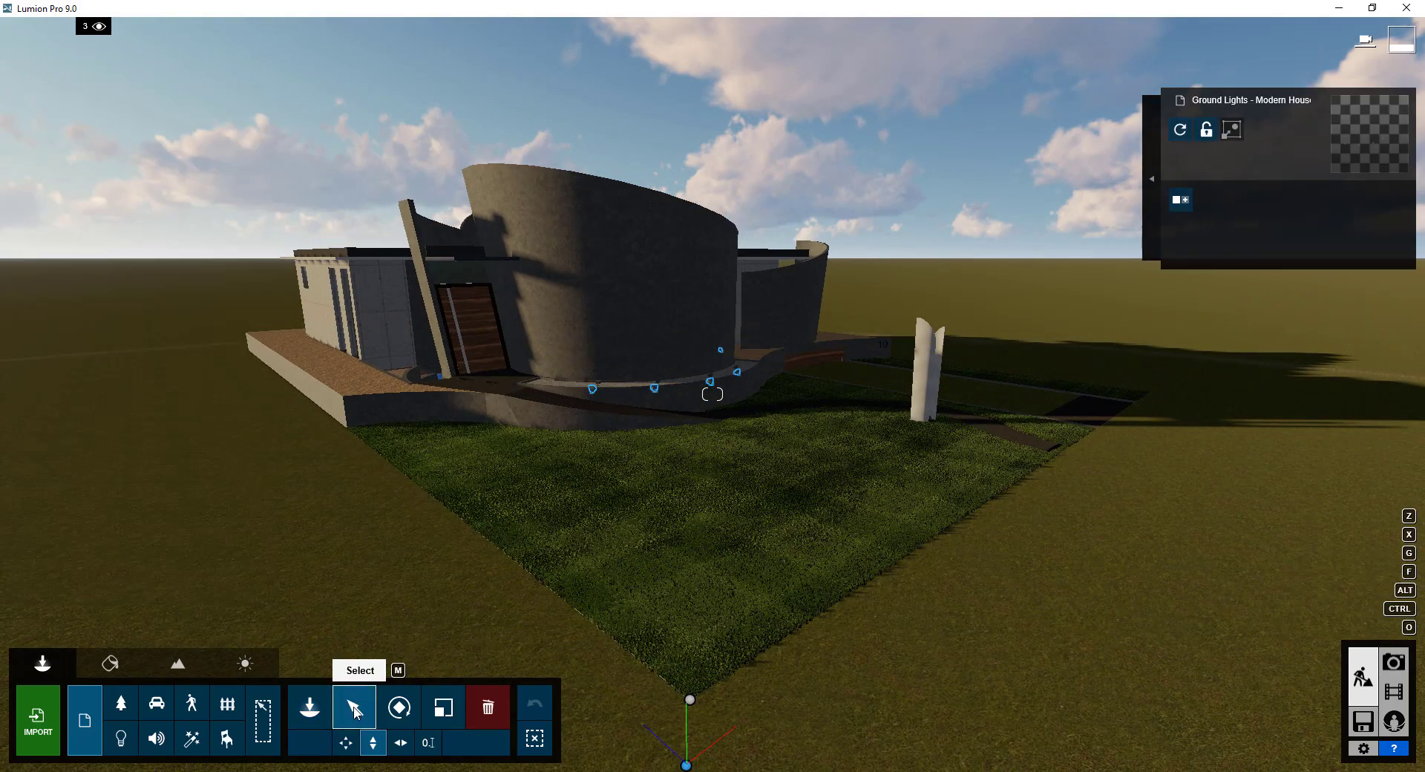
scroll(782, 531, "down", 2)
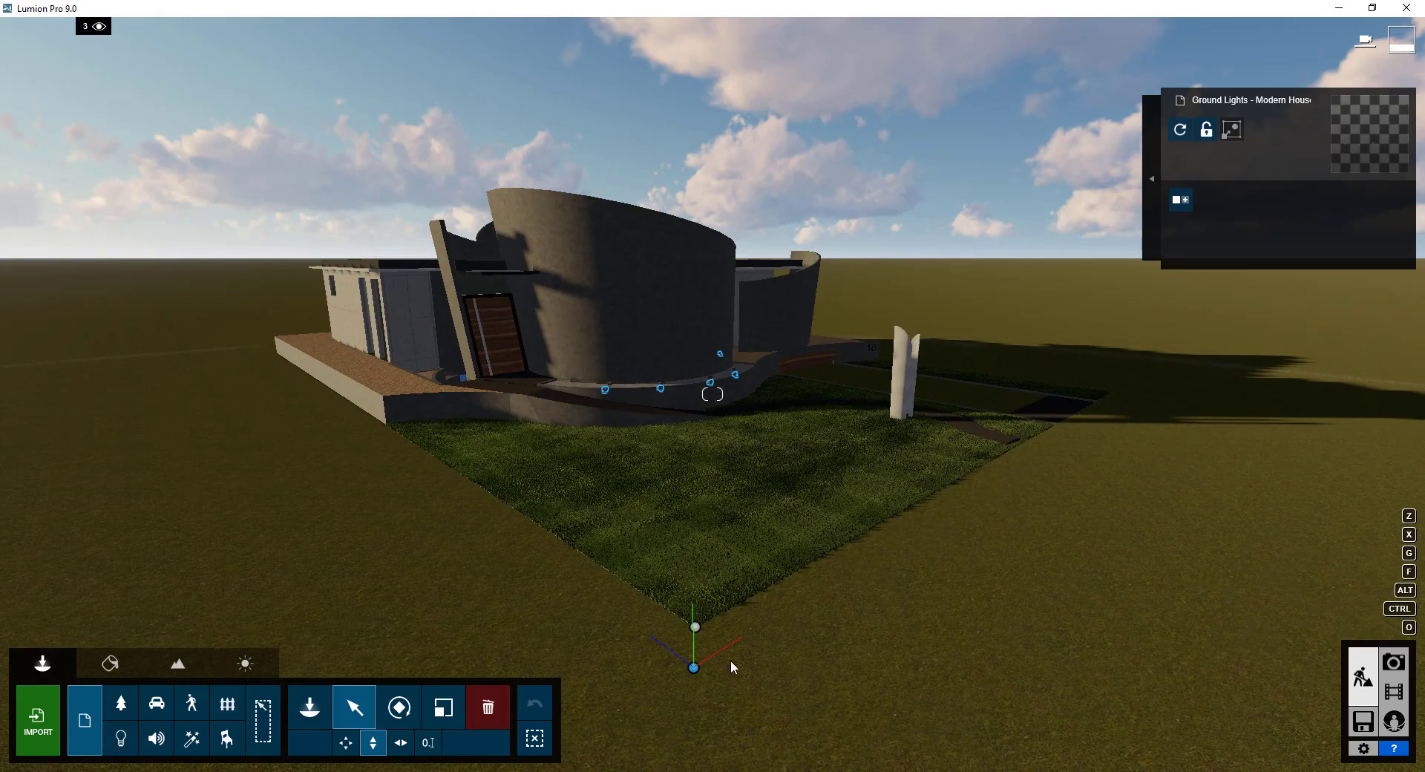
left_click(695, 667)
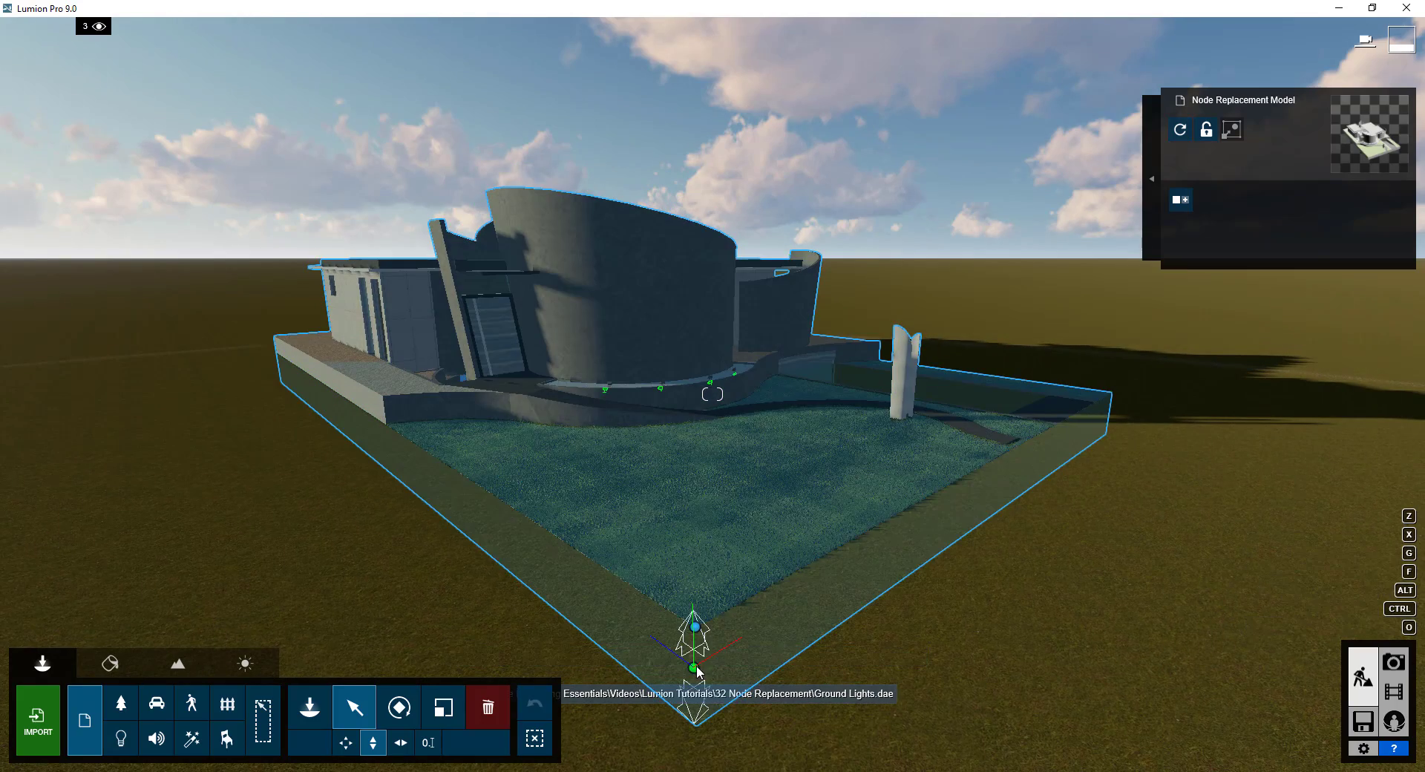
left_click(696, 670)
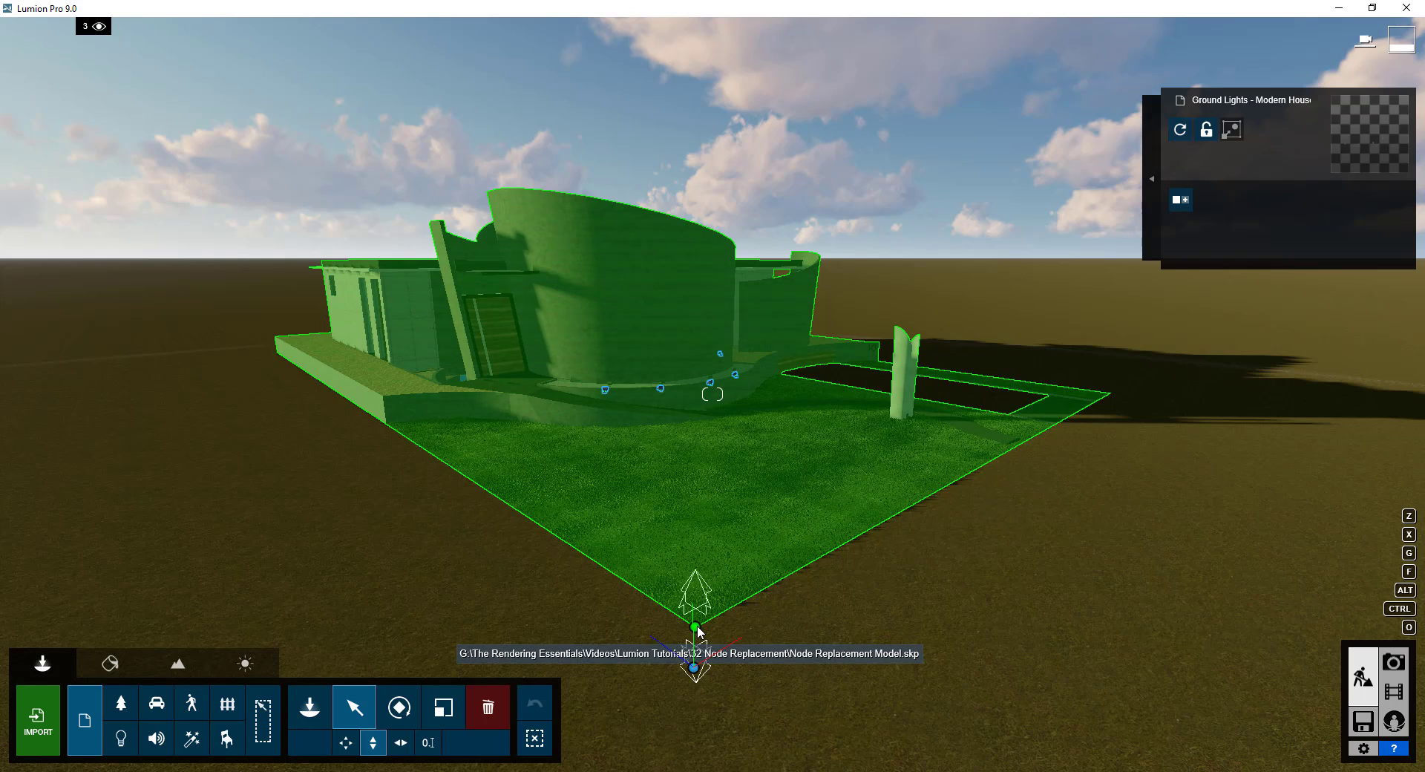
Try shifting the Node Replacement Model house vertically by its placement handle.
left_click(697, 629)
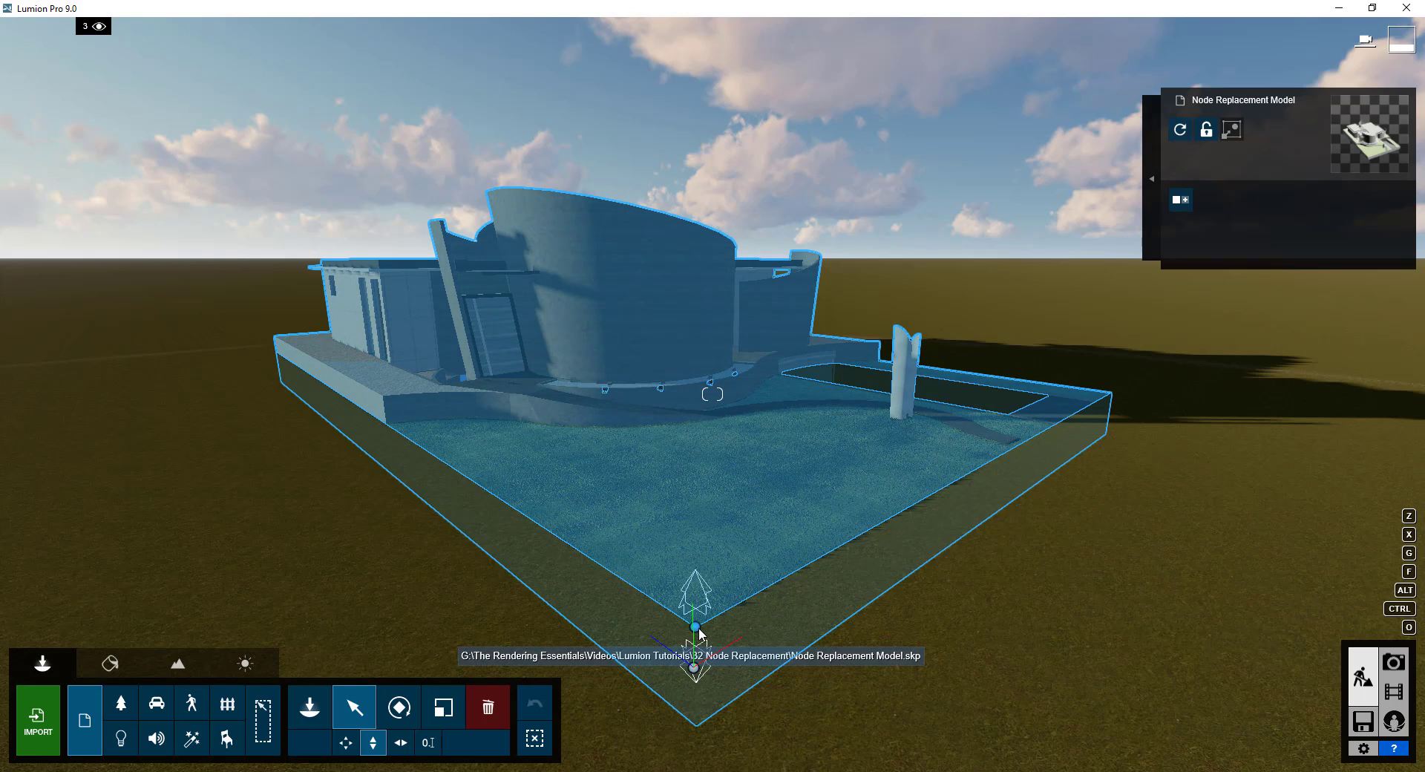
left_click(696, 630)
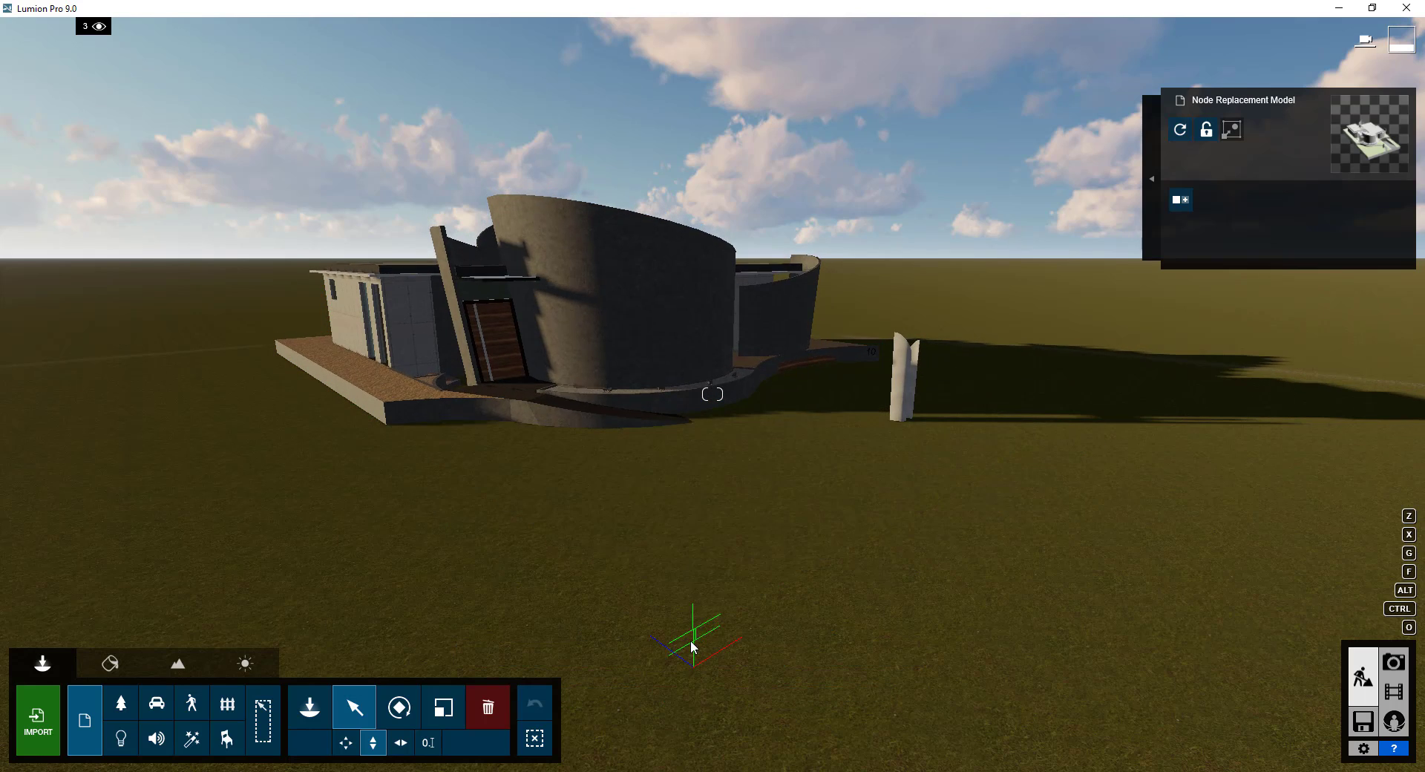
left_click(695, 631)
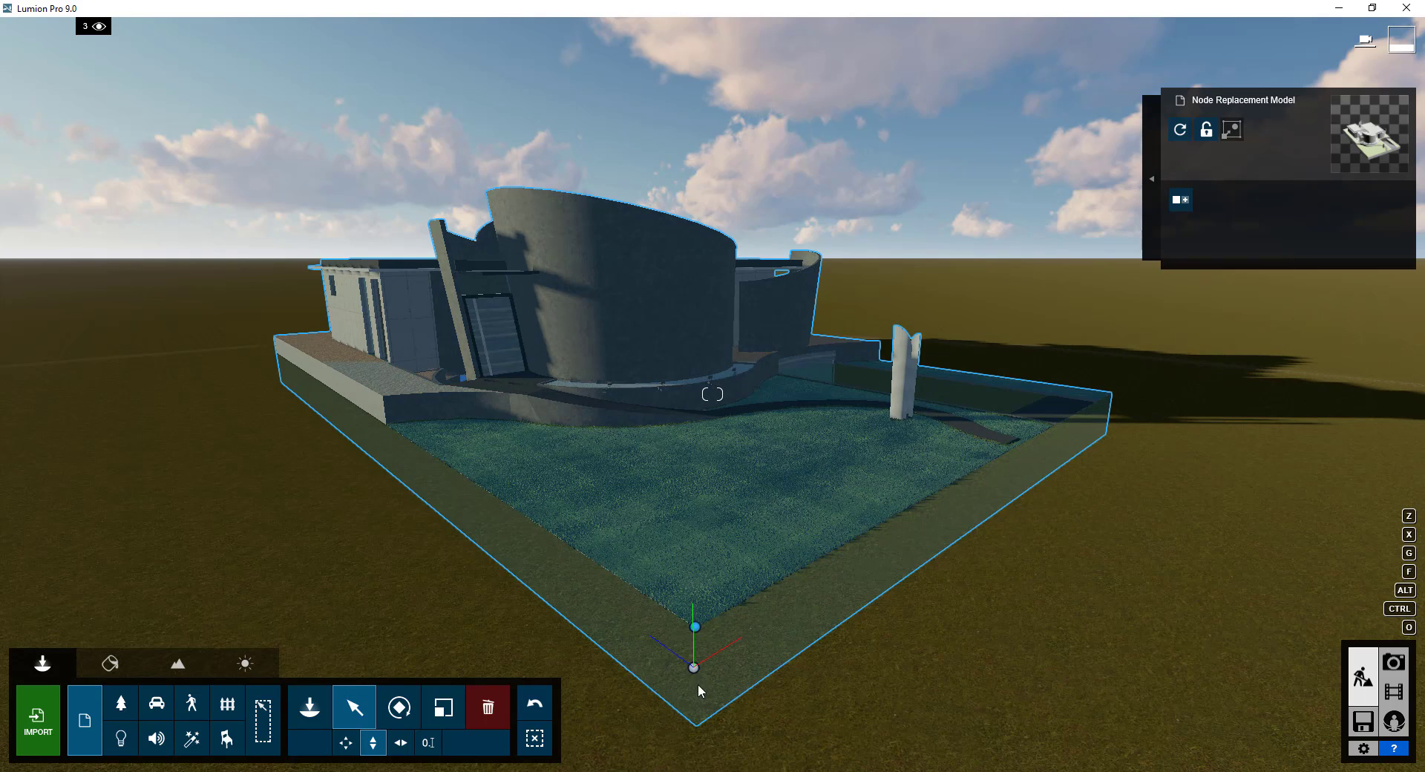
Select the ground lights together with the house model and align both to the same position.
left_click(693, 669)
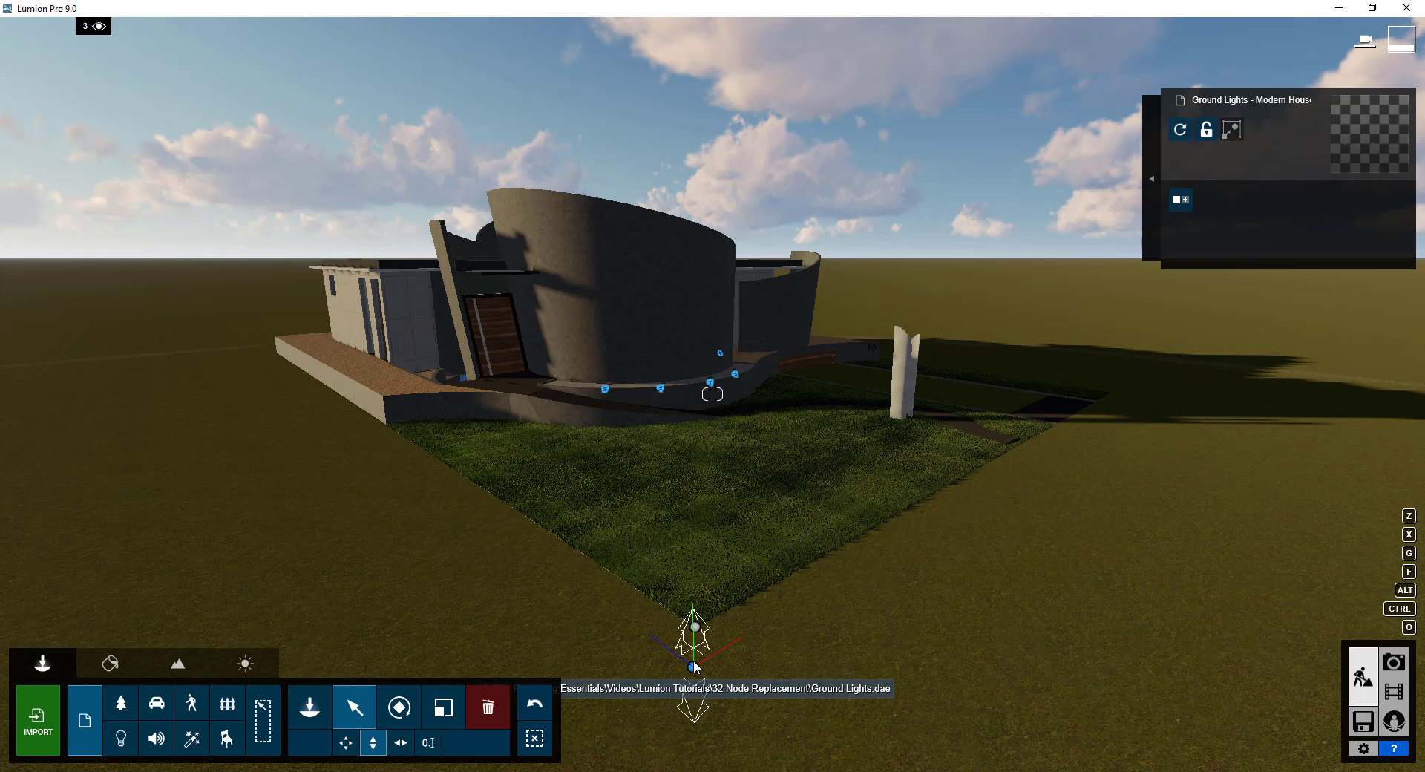
left_click(345, 742)
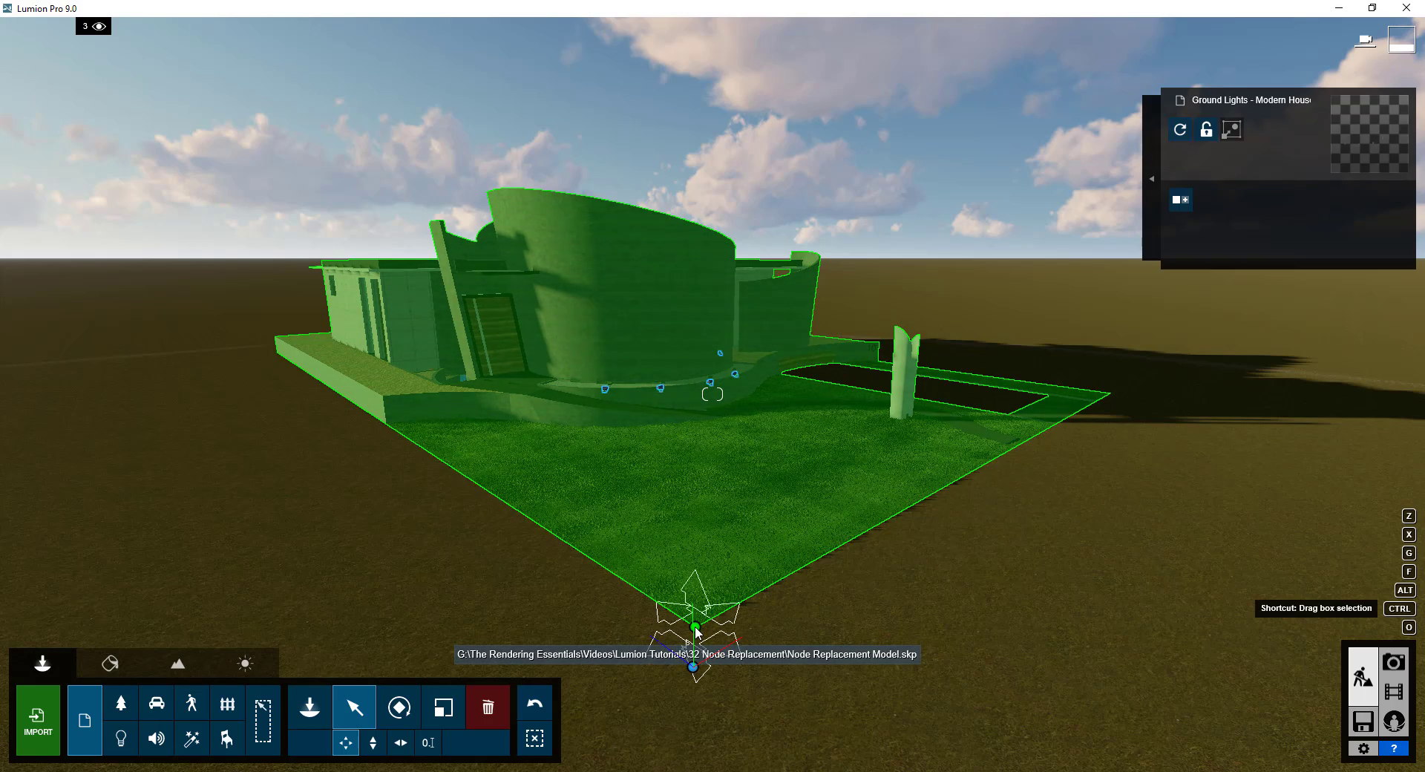
left_click(696, 628, "ctrl")
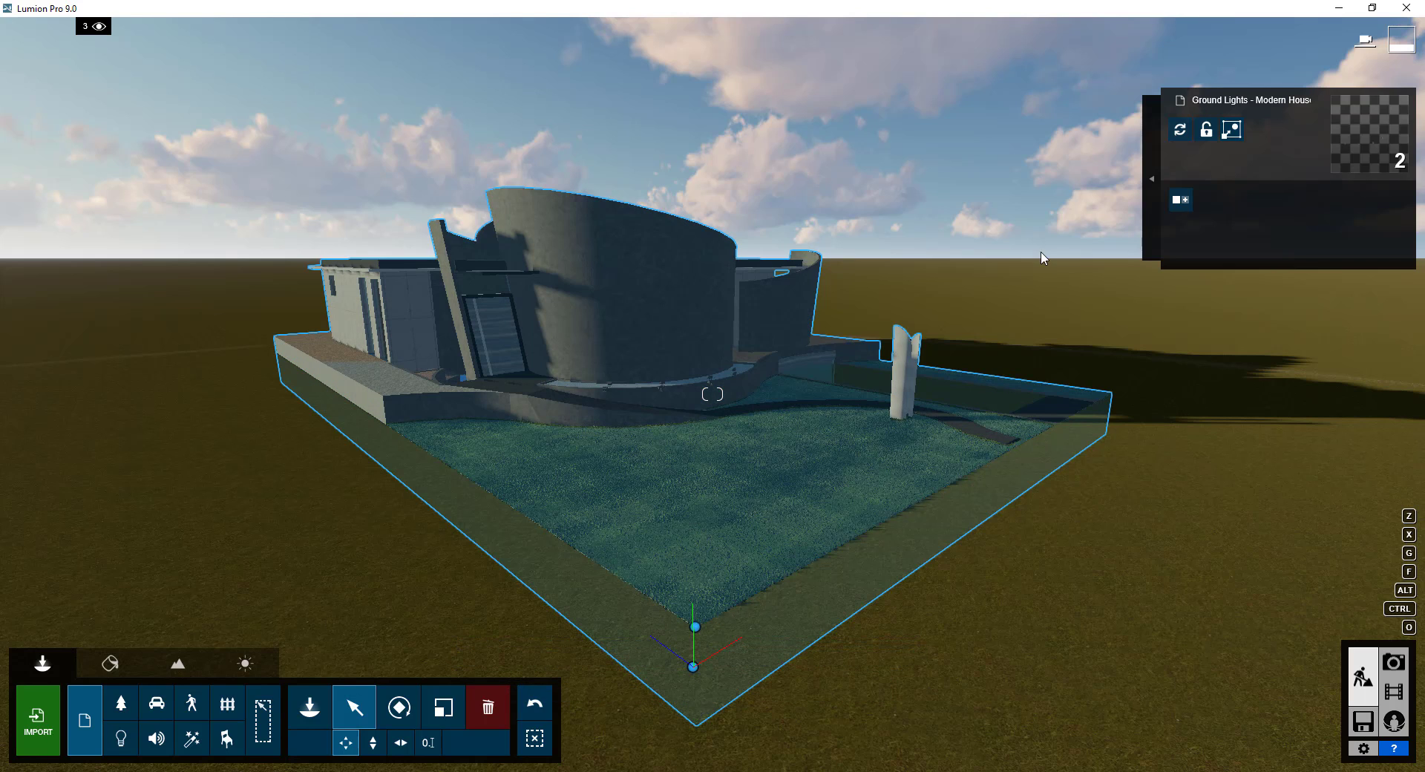
left_click(1150, 180)
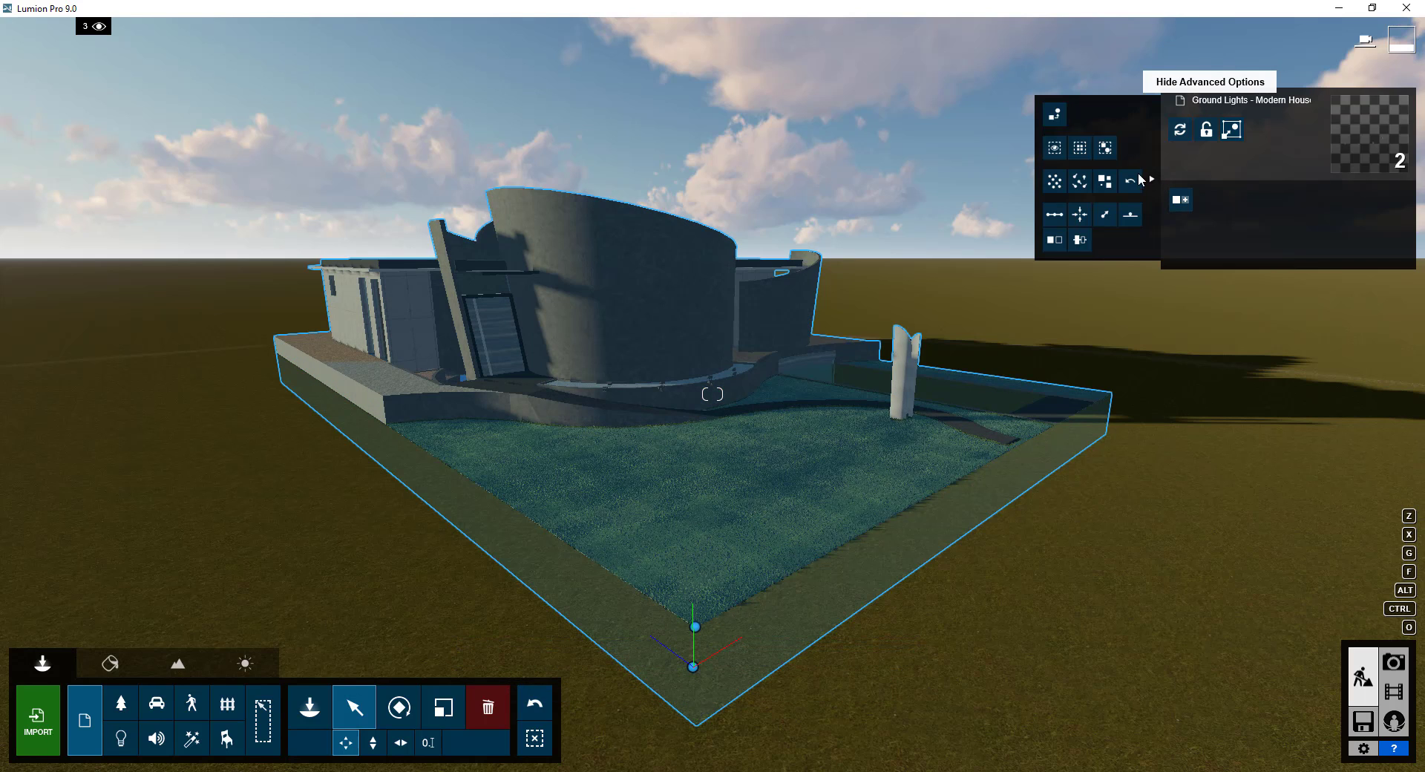
left_click(1080, 216)
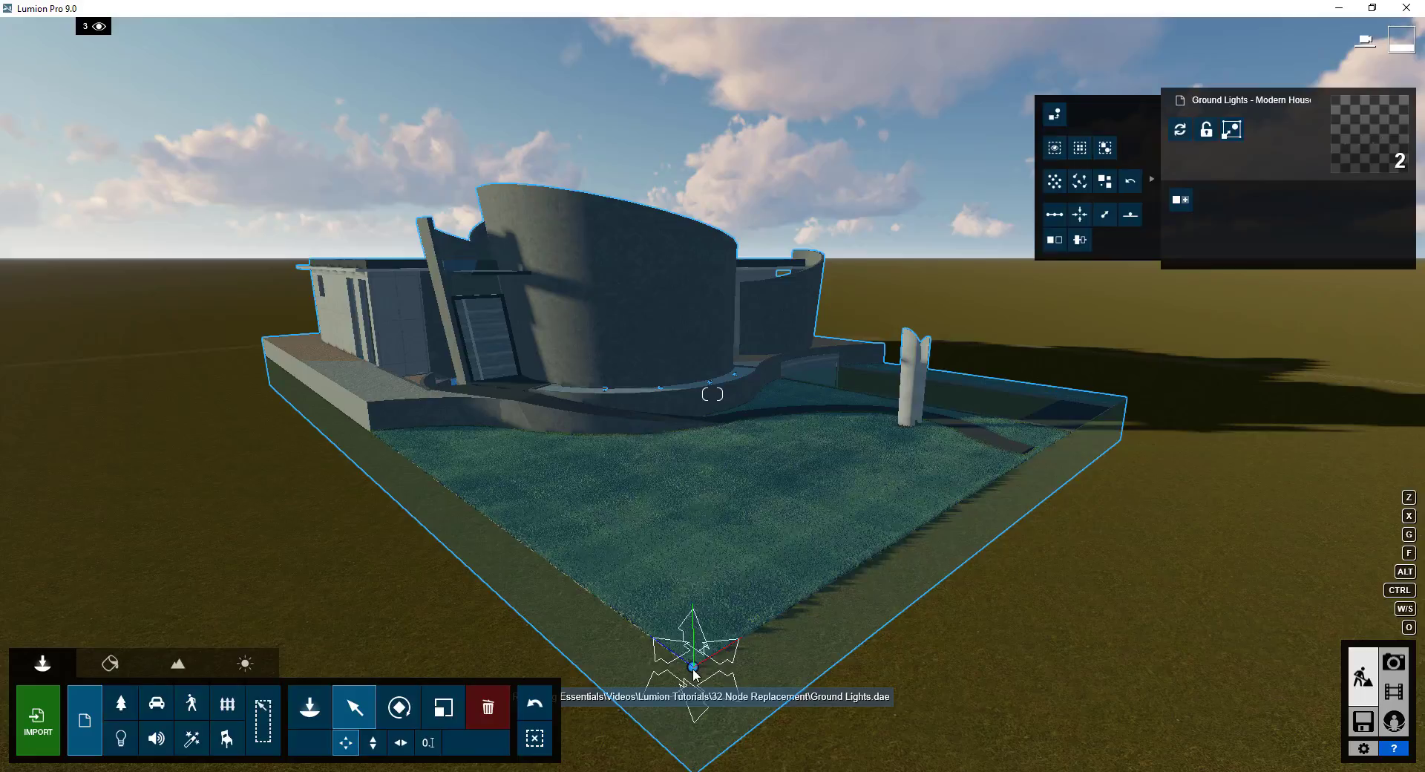
Examine from close up how the light fixtures sit in the gravel bed along the curved wall.
scroll(664, 385, "up", 6)
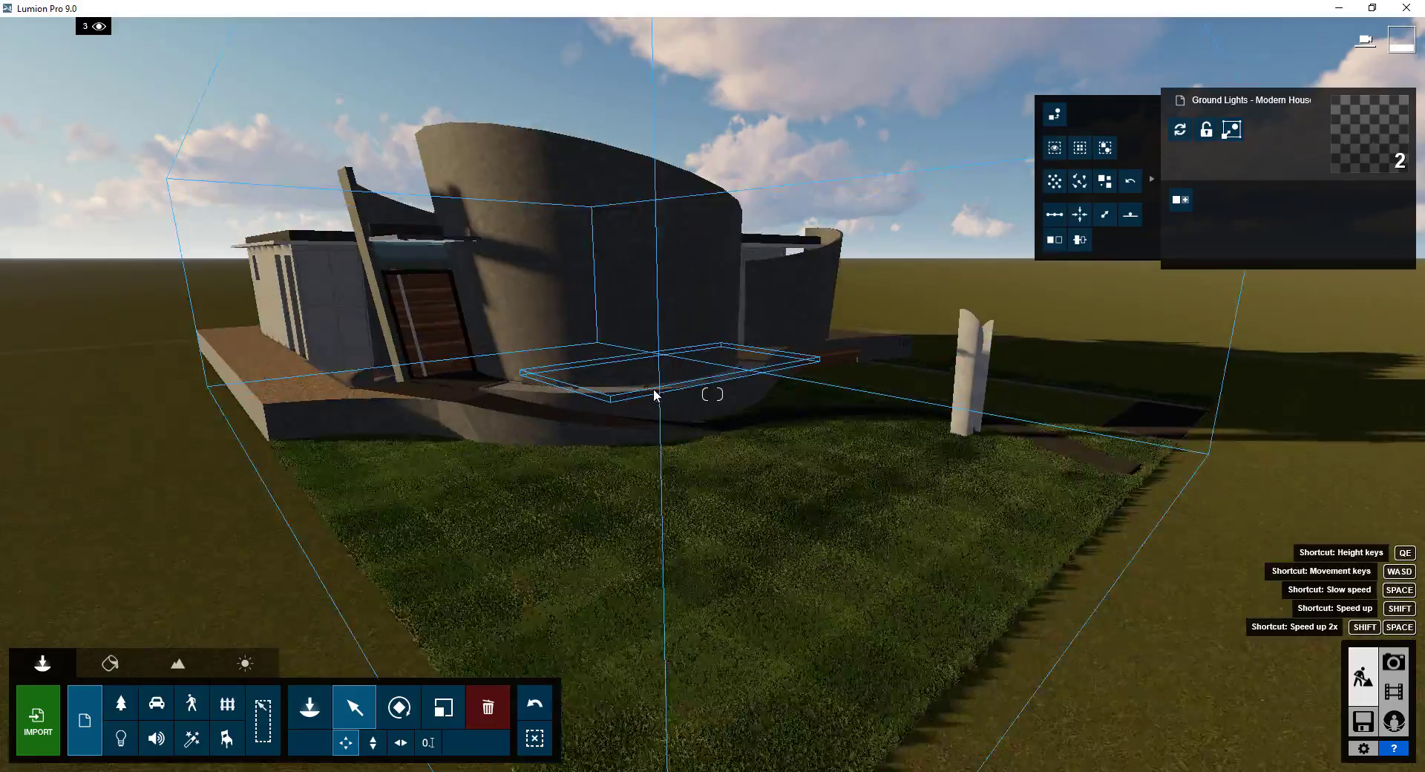
scroll(594, 365, "down", 3)
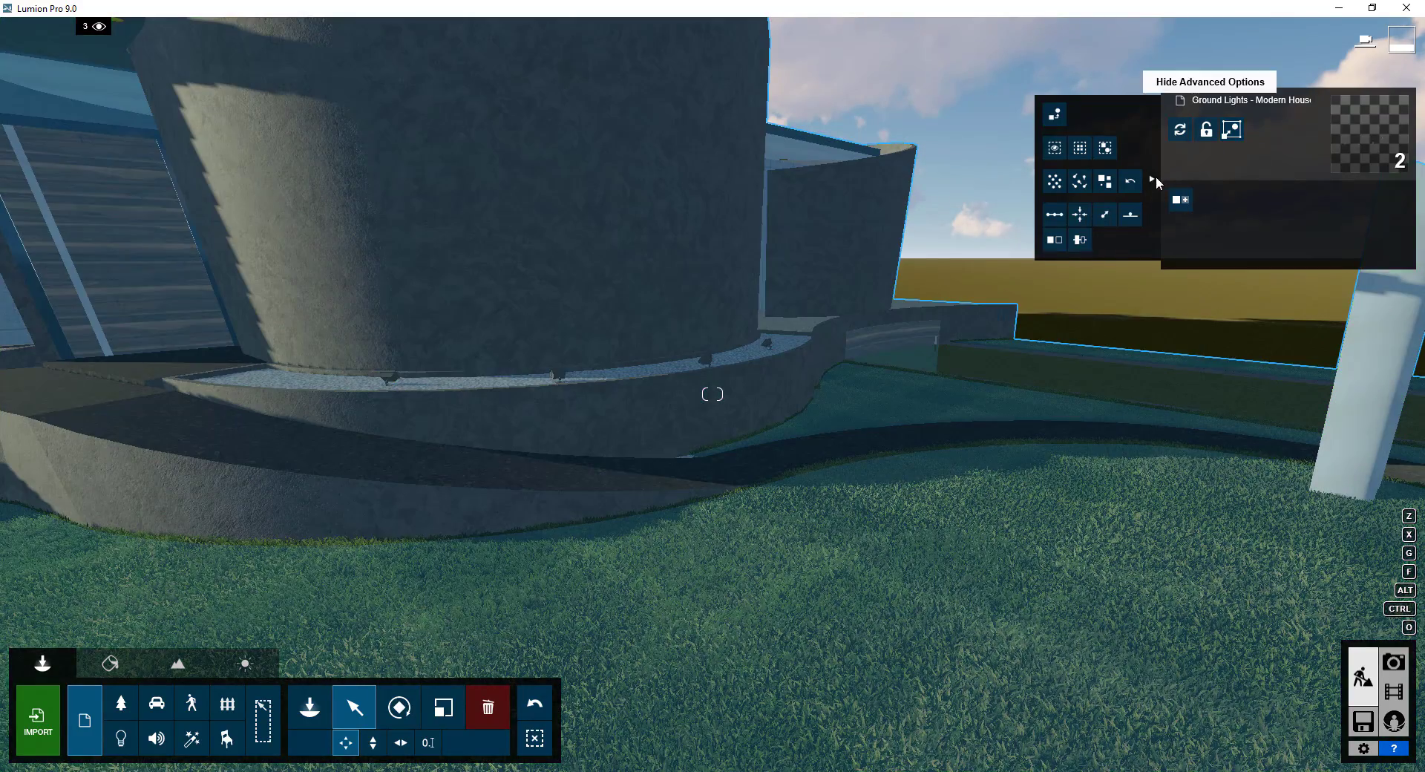
left_click(1151, 178)
left_click(798, 343)
right_click_drag(798, 343, 627, 361)
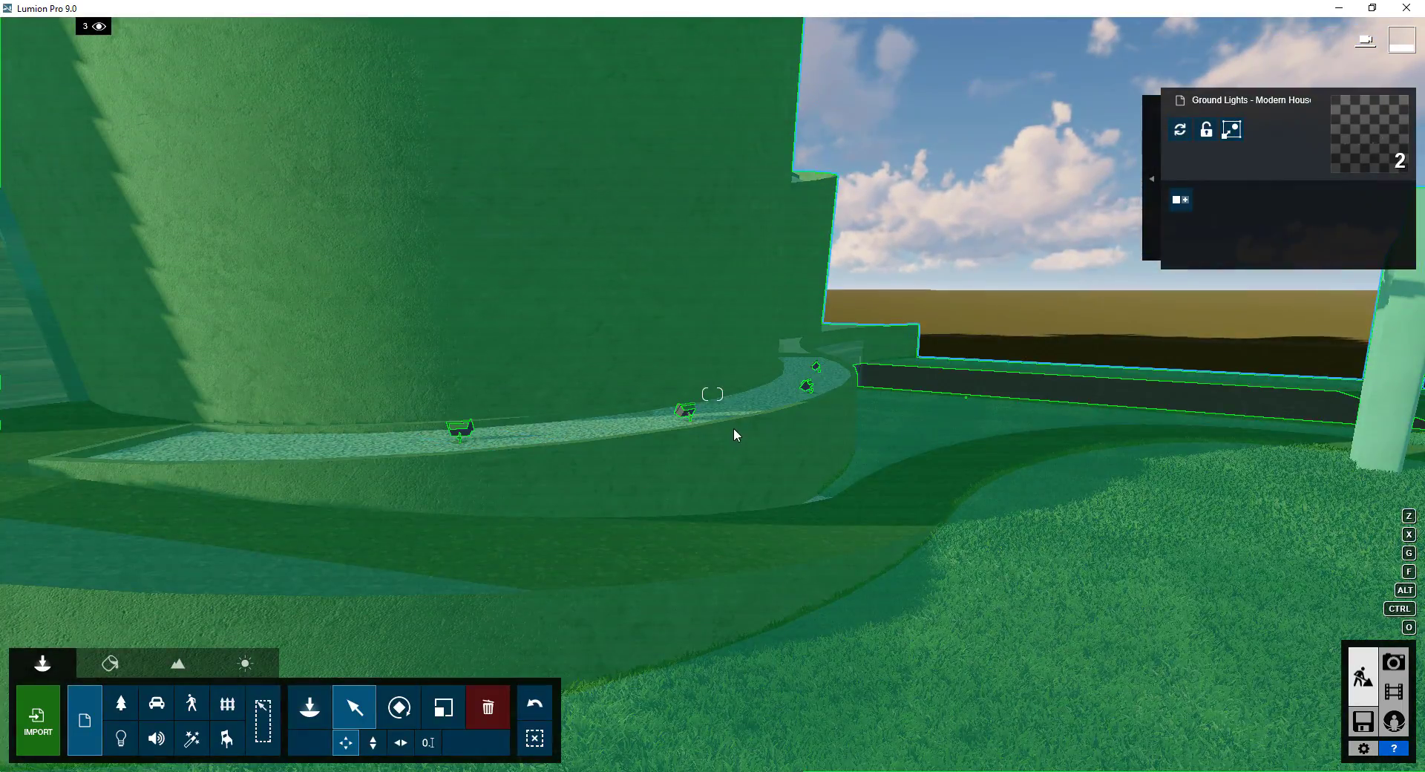
right_click_drag(733, 435, 705, 434)
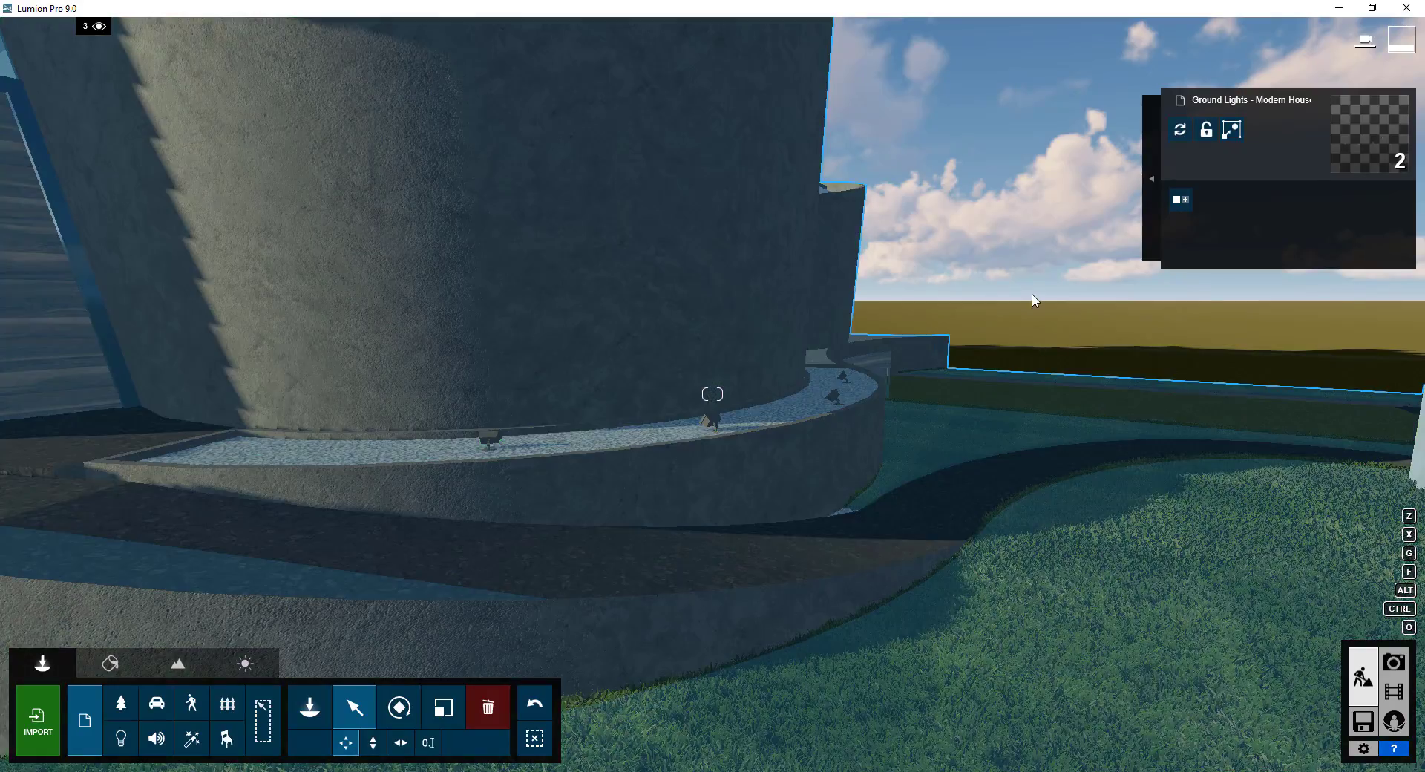
right_click_drag(811, 366, 806, 433)
key("q")
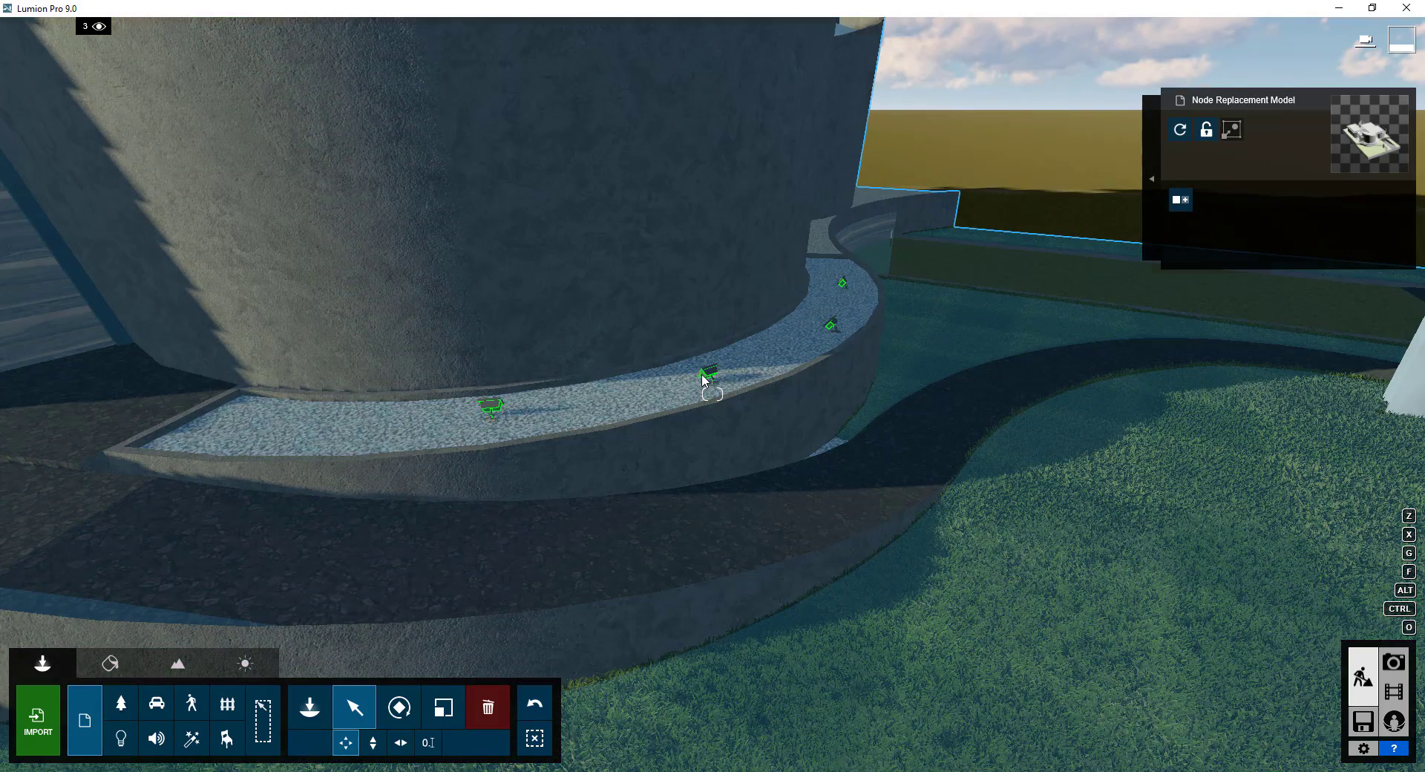
Select only the ground lights model and start placing items on its nodes.
left_click(703, 377)
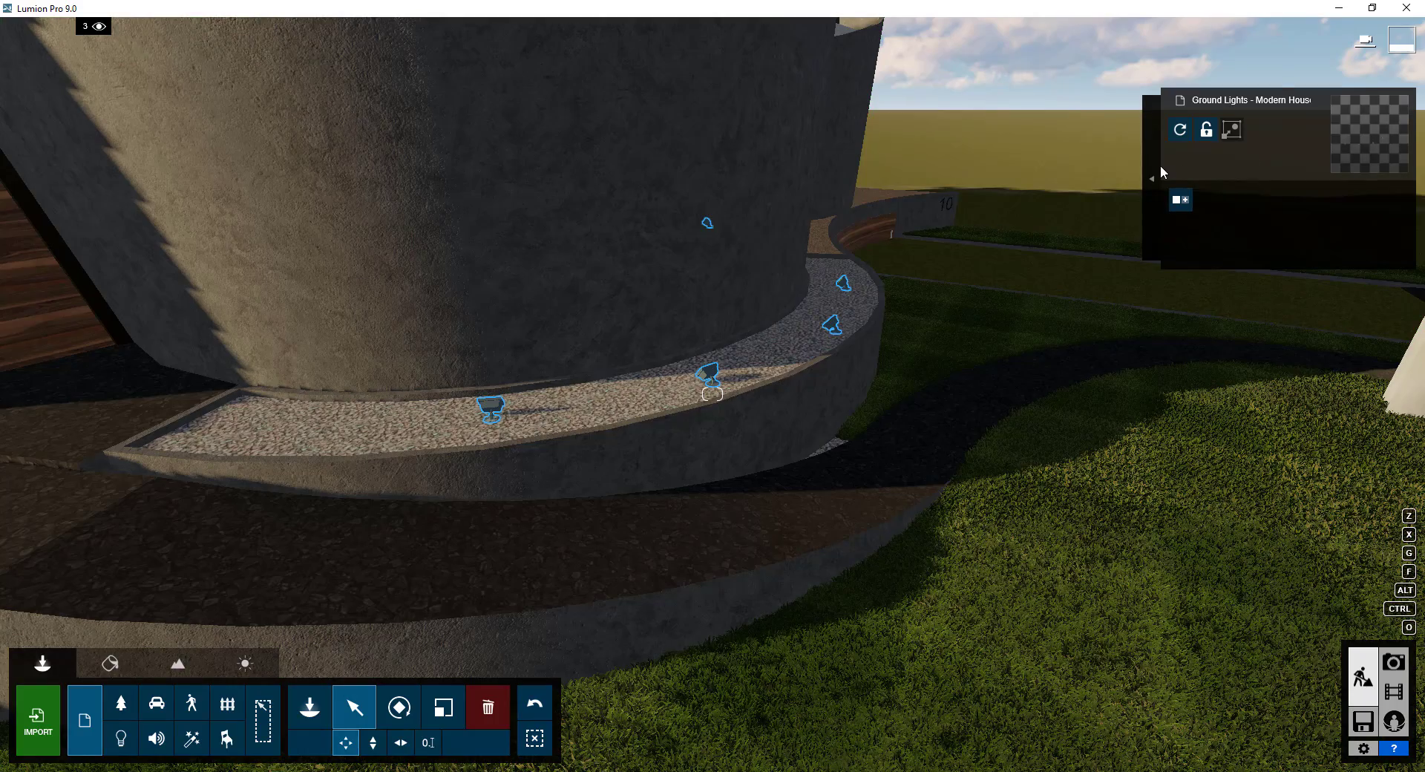
left_click(1151, 180)
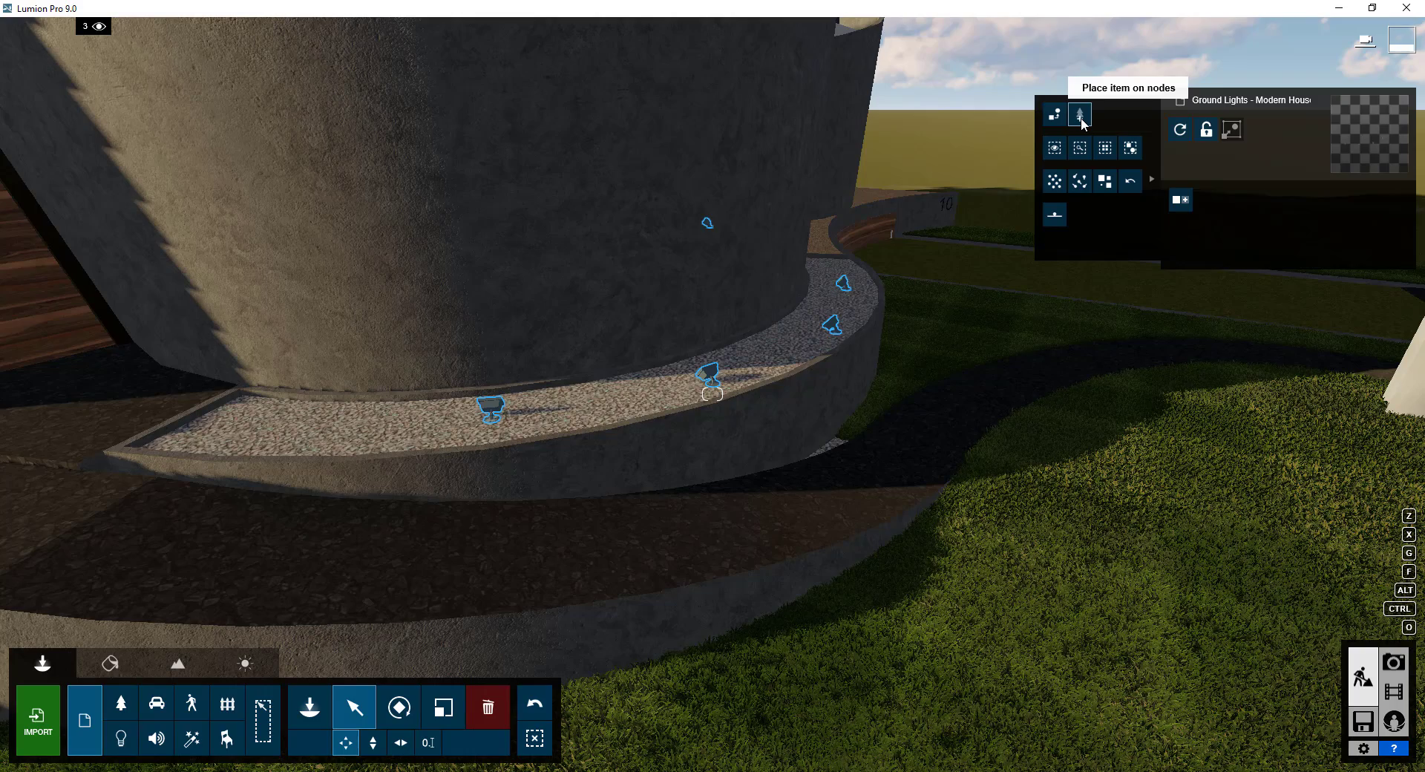
left_click(1180, 127)
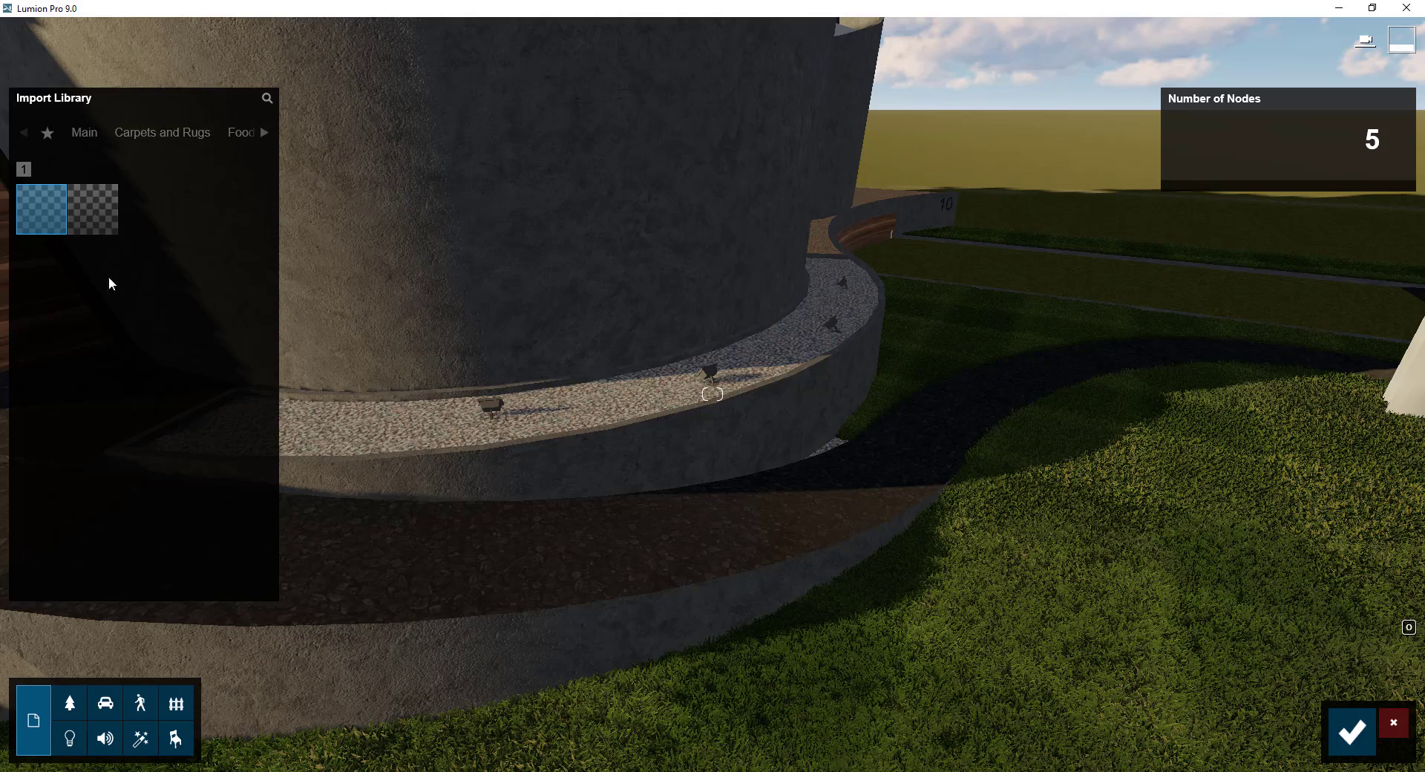
Place the Lamp07 spotlight on all nodes of the ground lights model and confirm the placement.
left_click(70, 738)
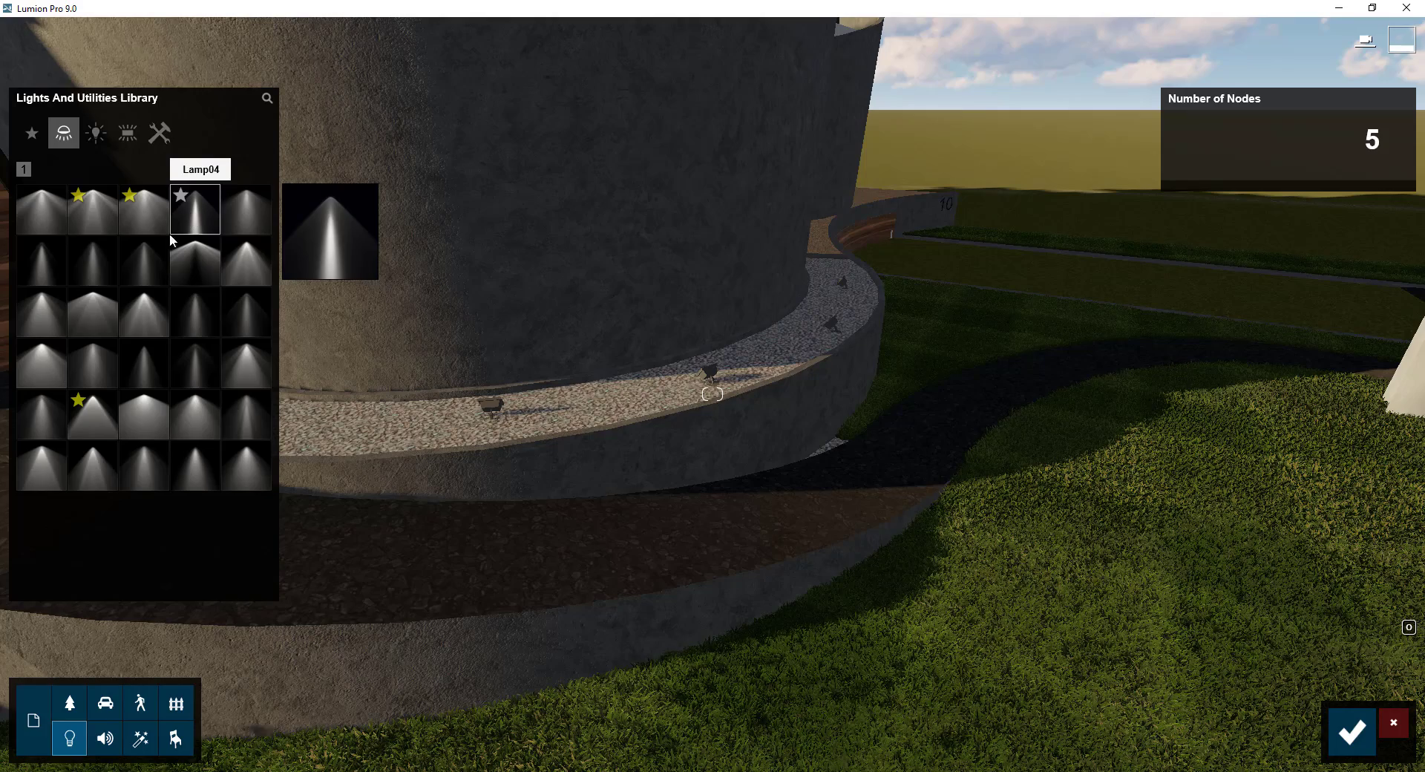
left_click(94, 261)
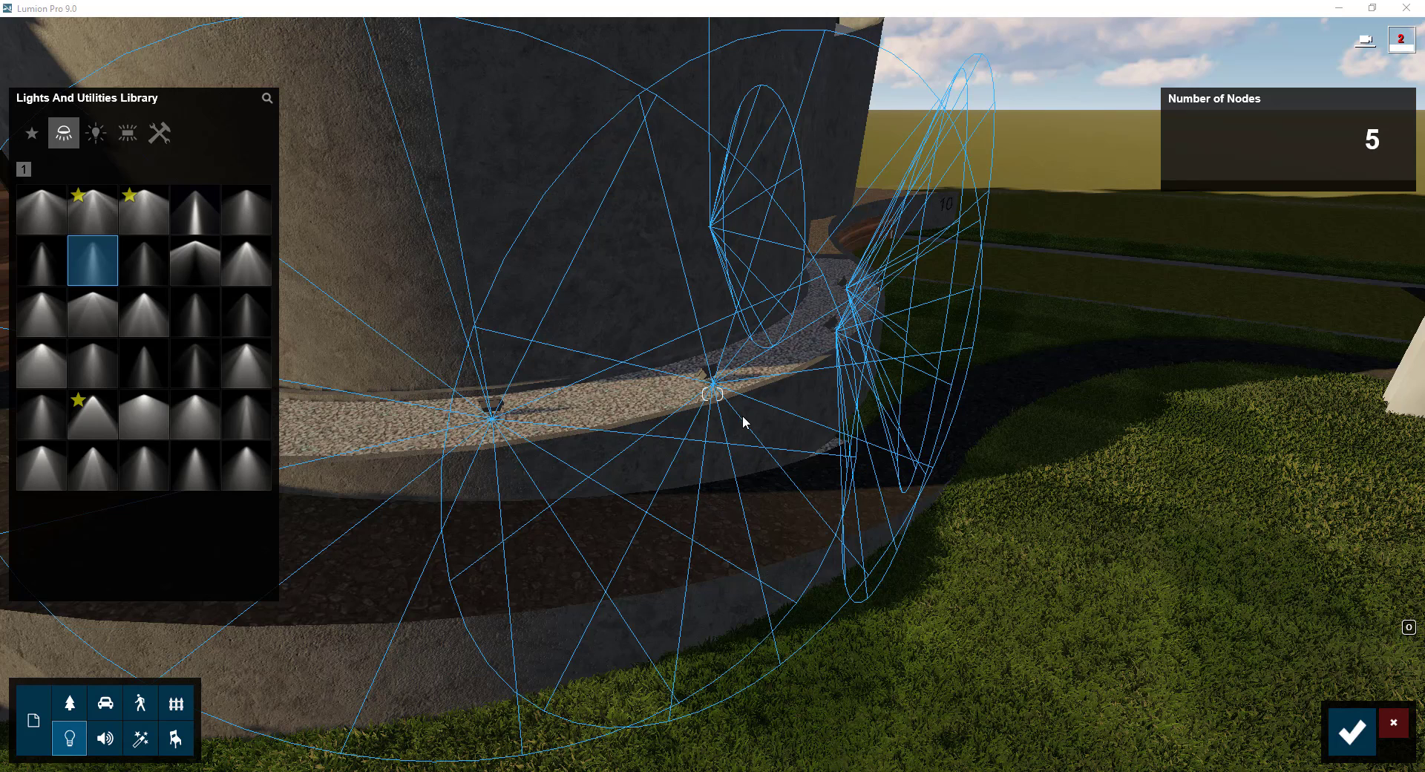
right_click_drag(707, 427, 609, 362)
mouse_move(712, 393)
right_mouse_down()
mouse_move(721, 434)
mouse_move(681, 380)
mouse_move(741, 380)
mouse_move(722, 380)
right_mouse_up()
key("s")
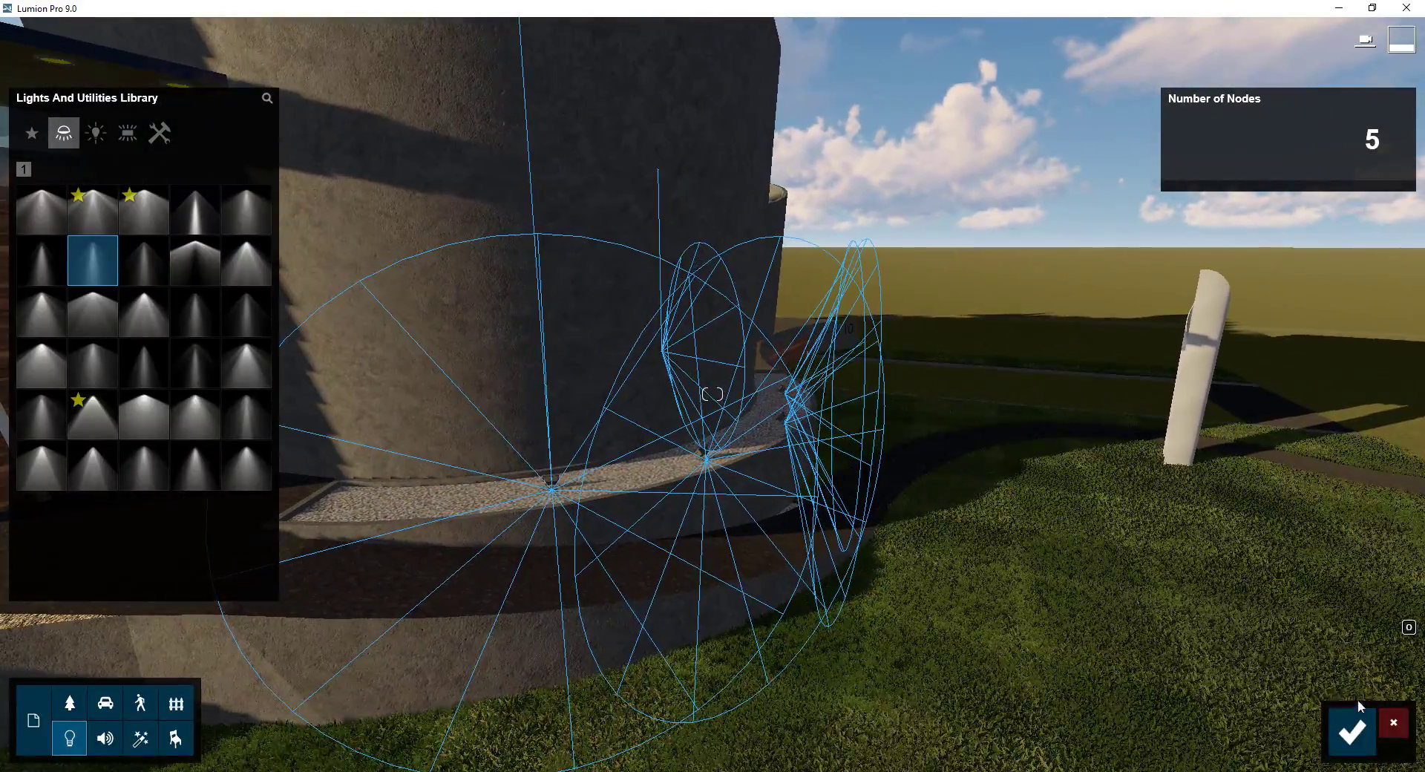
left_click(1354, 733)
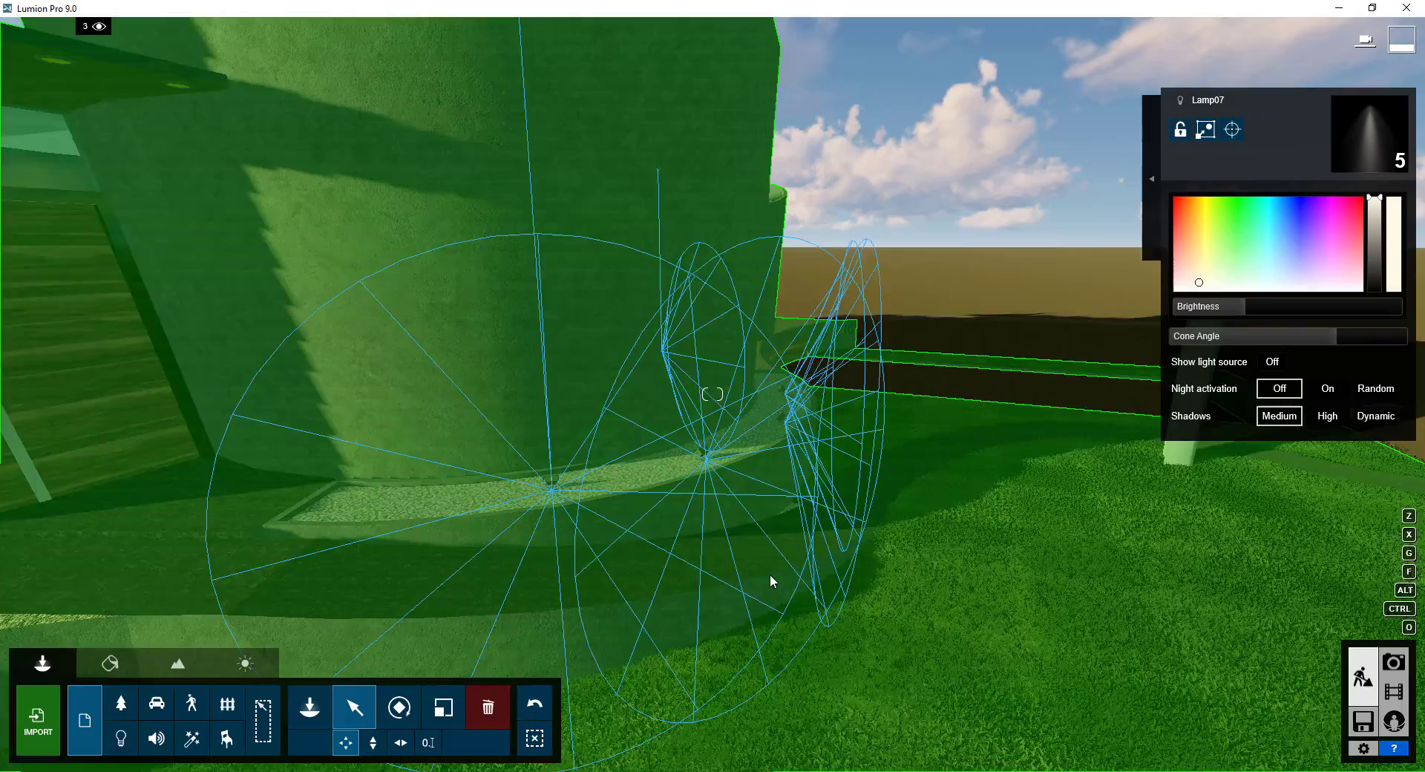
Switch object editing to the lights category, keeping the newly placed Lamp07 spotlights selected.
right_click_drag(772, 581, 1222, 141)
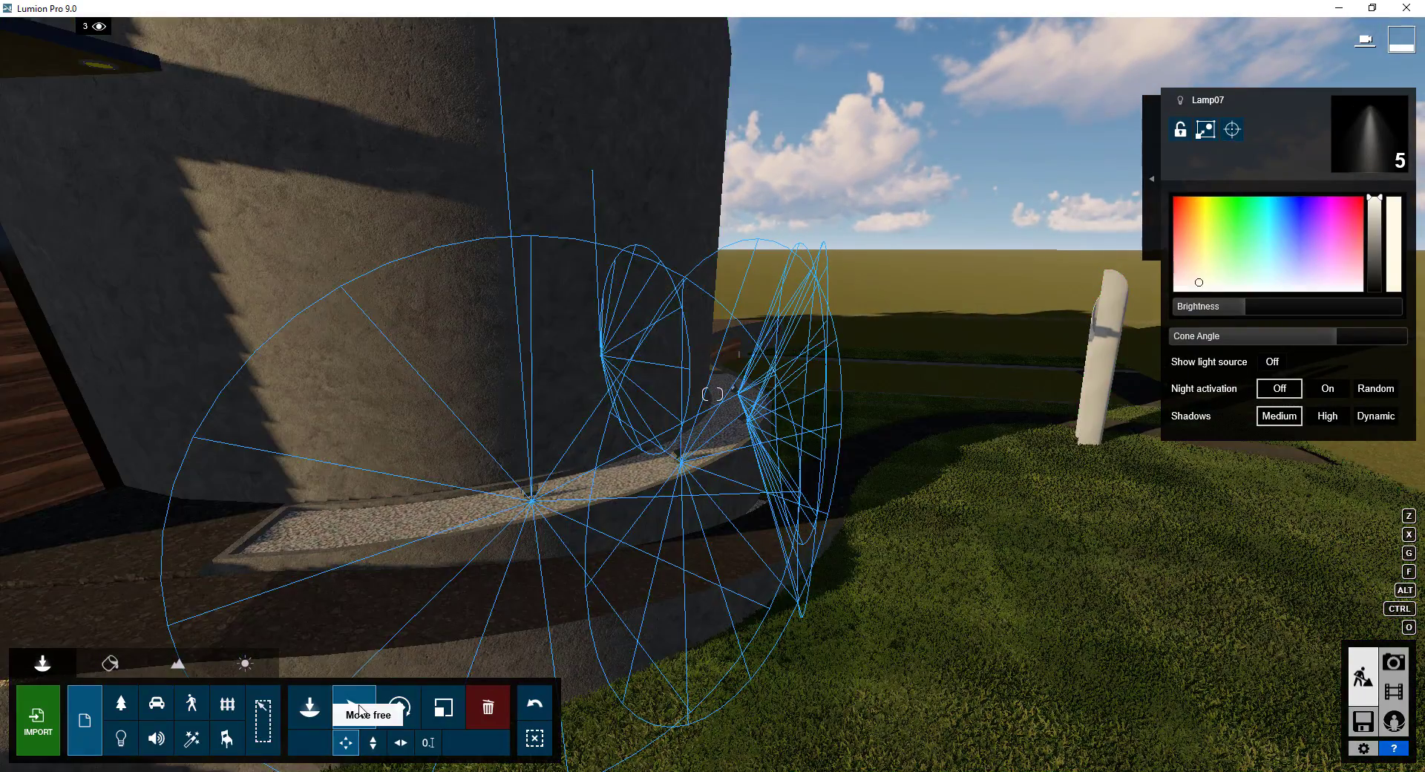
left_click(357, 709)
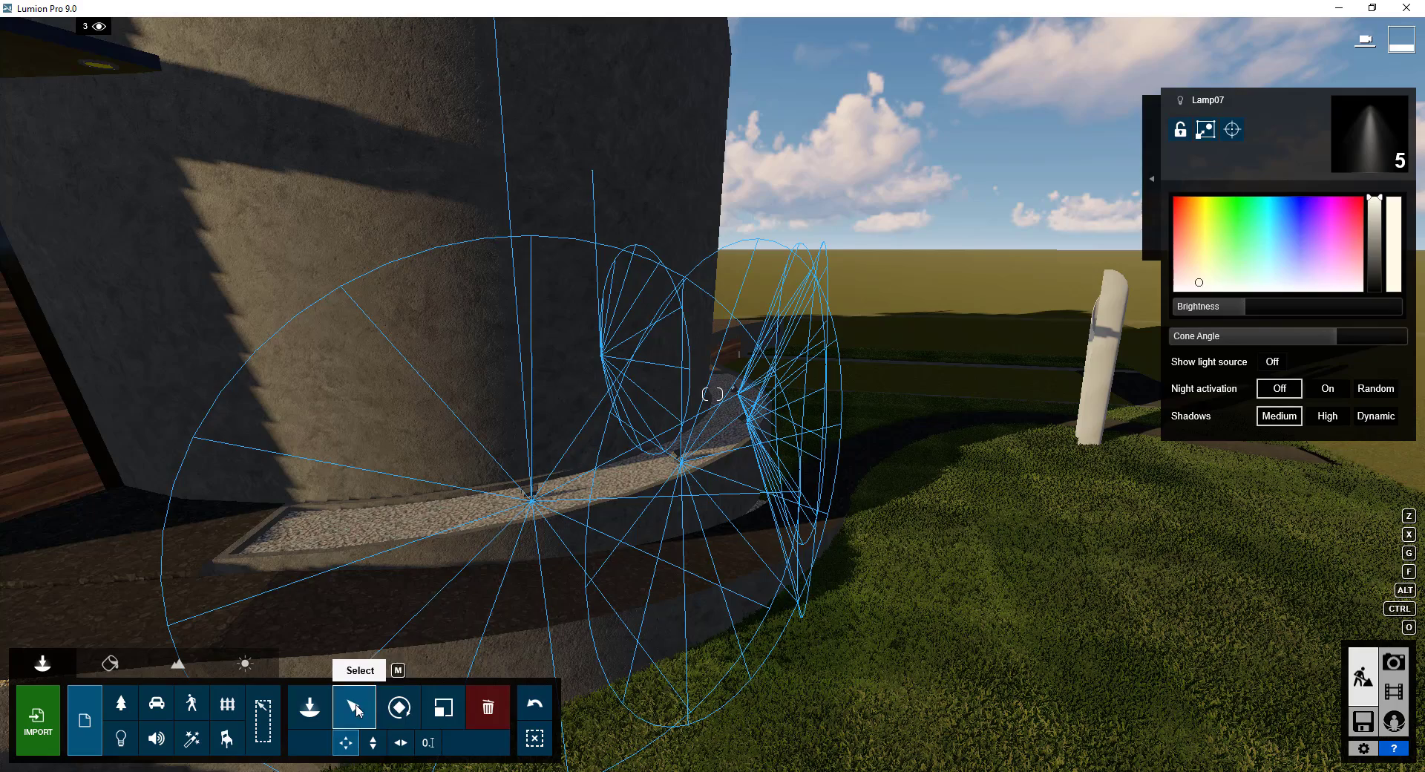
left_click(121, 737)
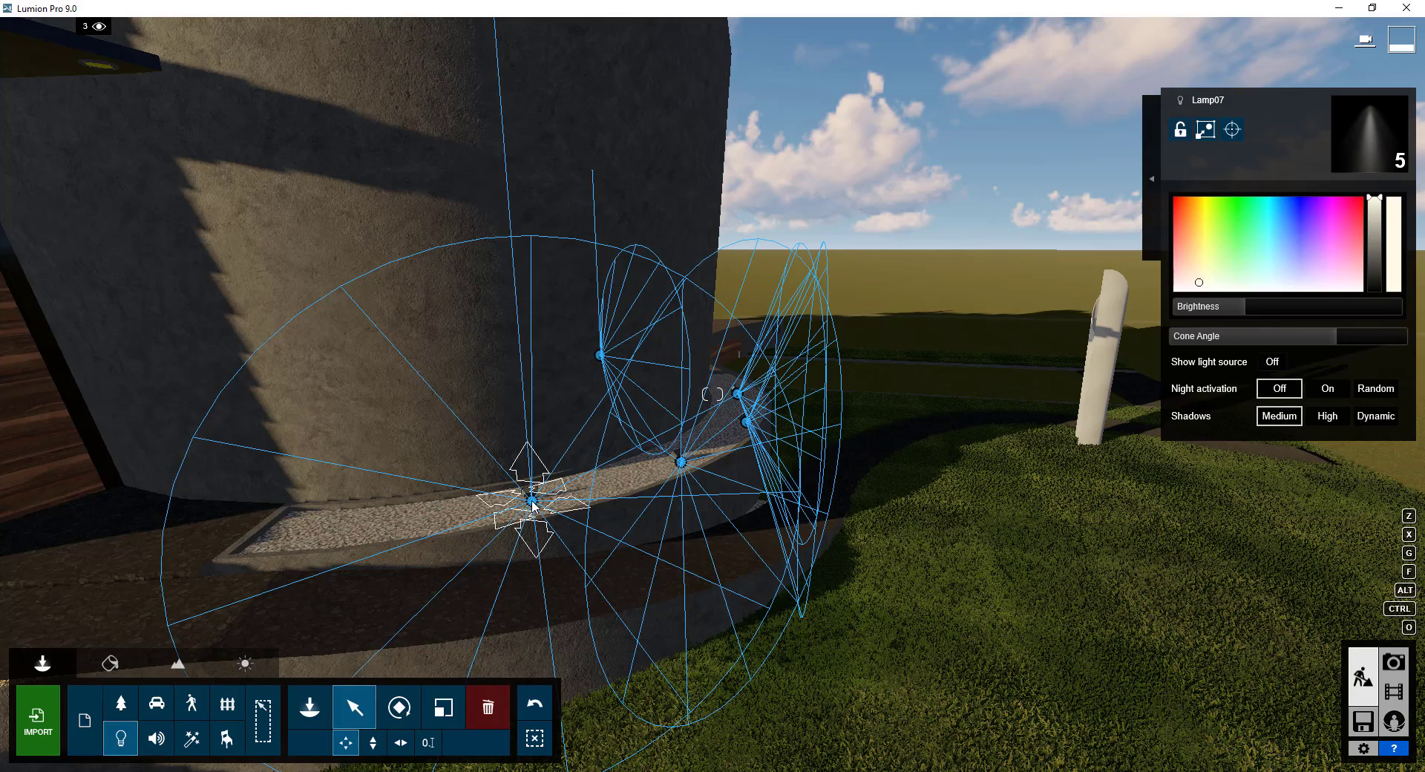
left_click(1155, 164)
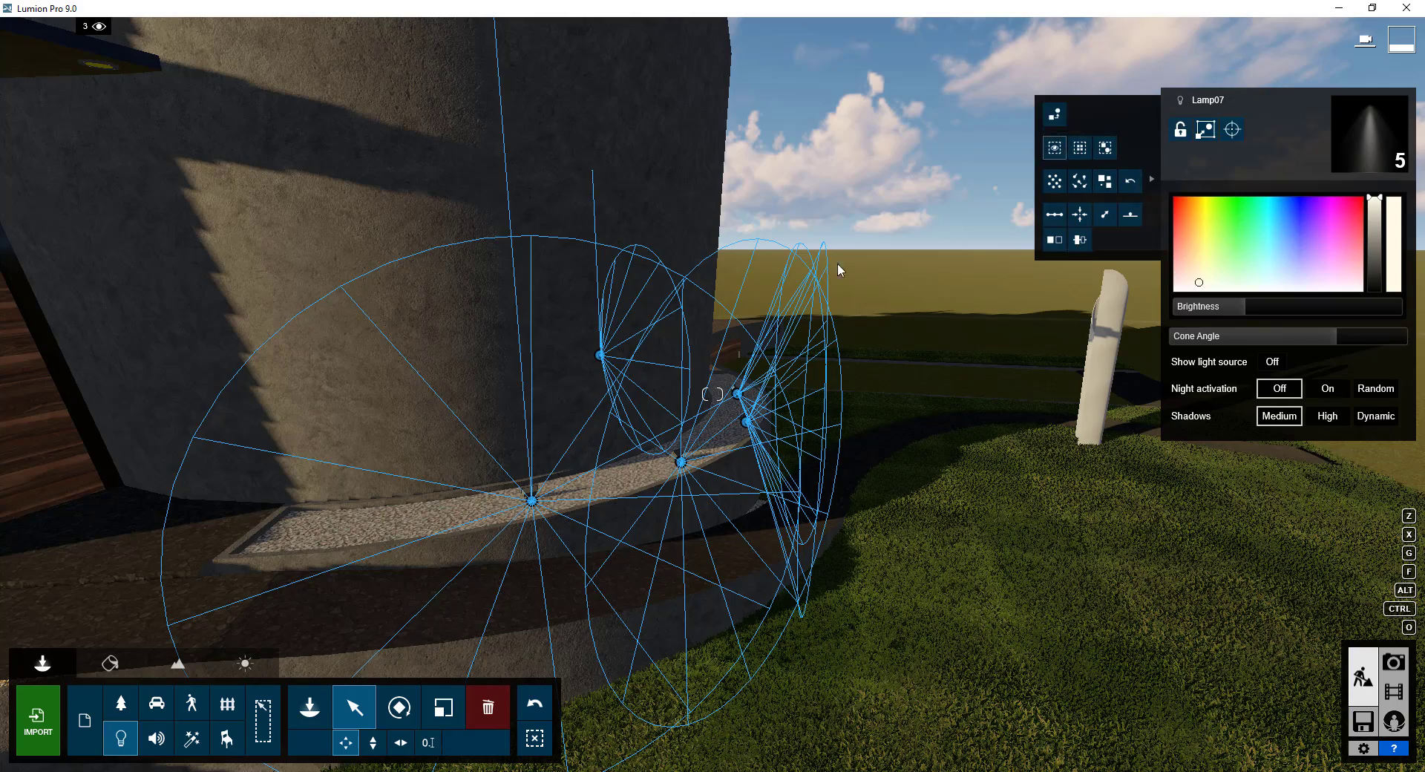
key("d")
right_click_drag(891, 474, 816, 479)
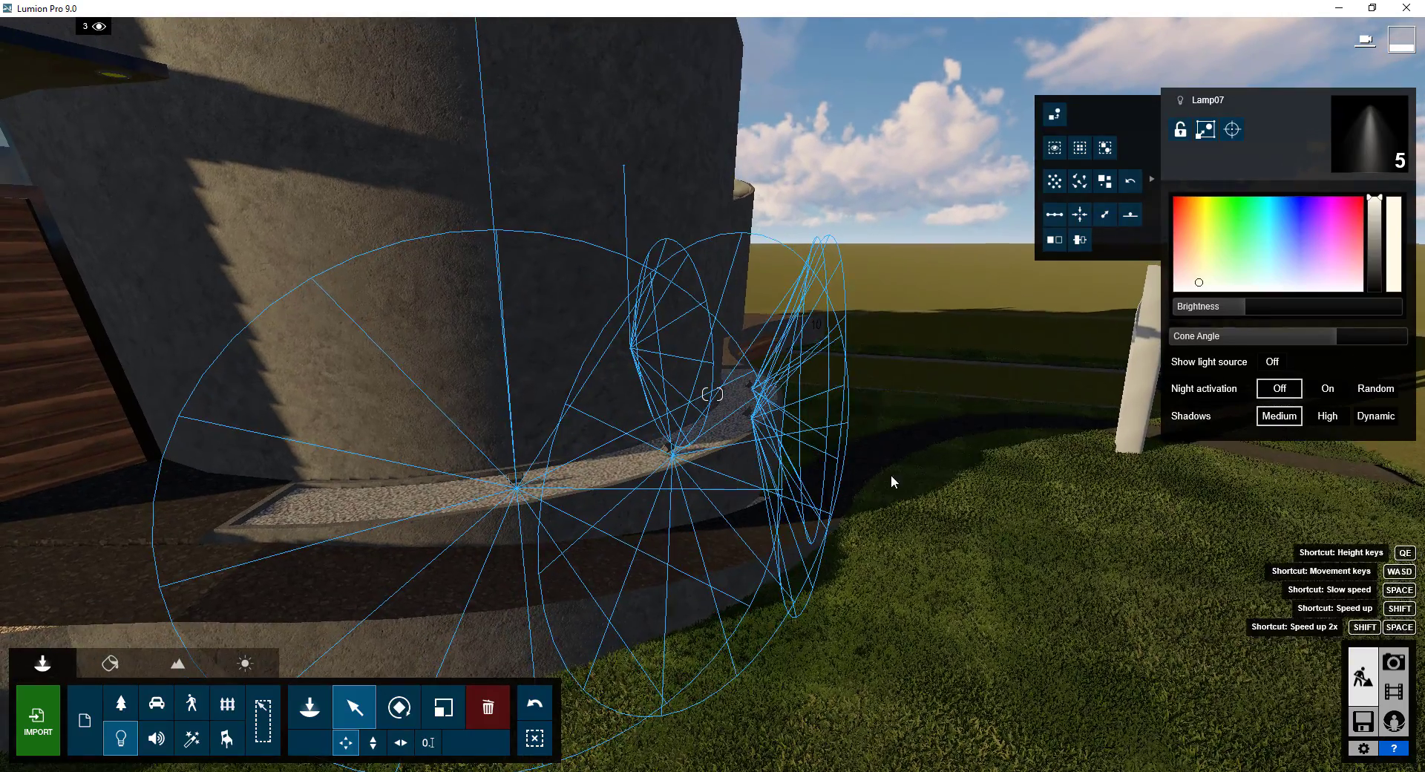
Aim the spotlights up at the curved wall with a heading of about 146°, then brighten them slightly with a 1.9 rad cone angle.
left_click(399, 707)
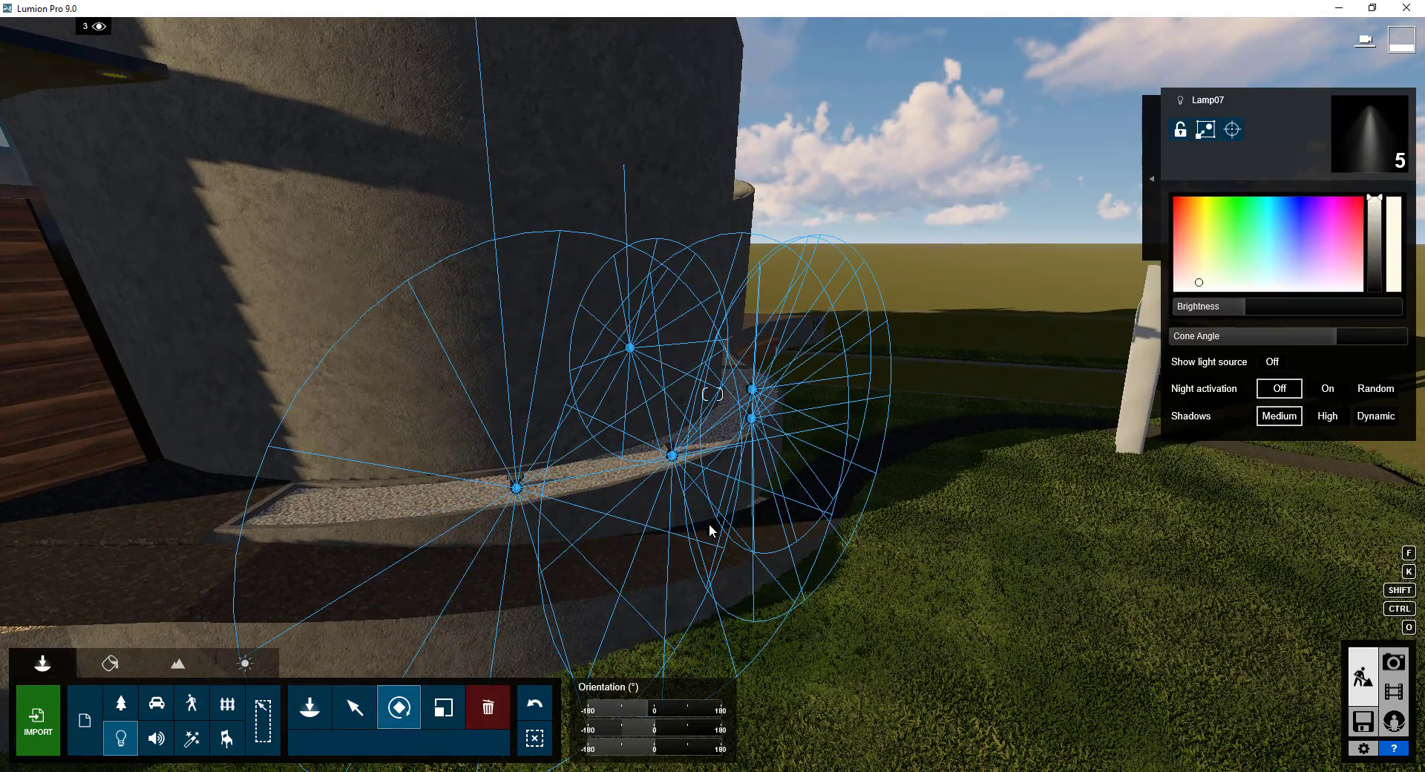
right_click_drag(892, 501, 688, 319)
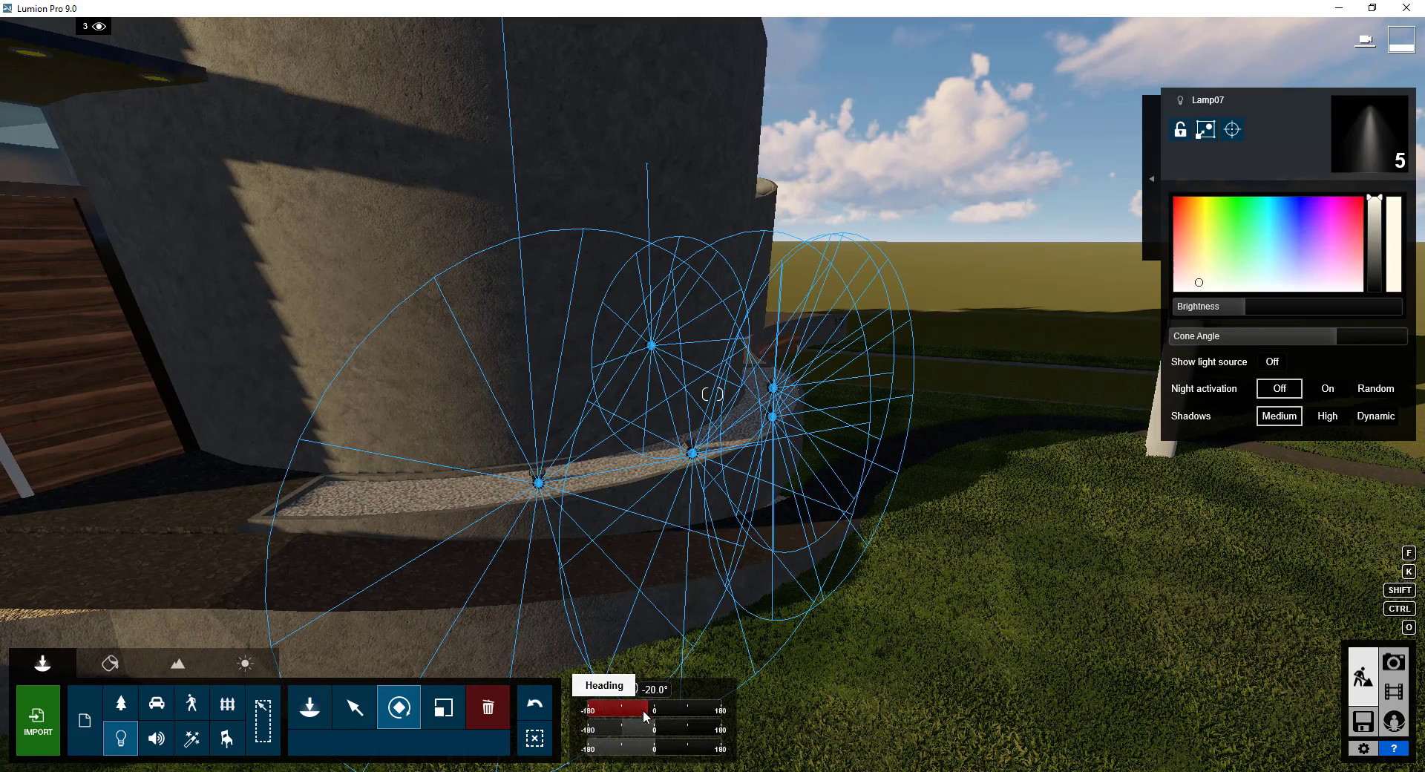
left_click_drag(650, 713, 707, 711)
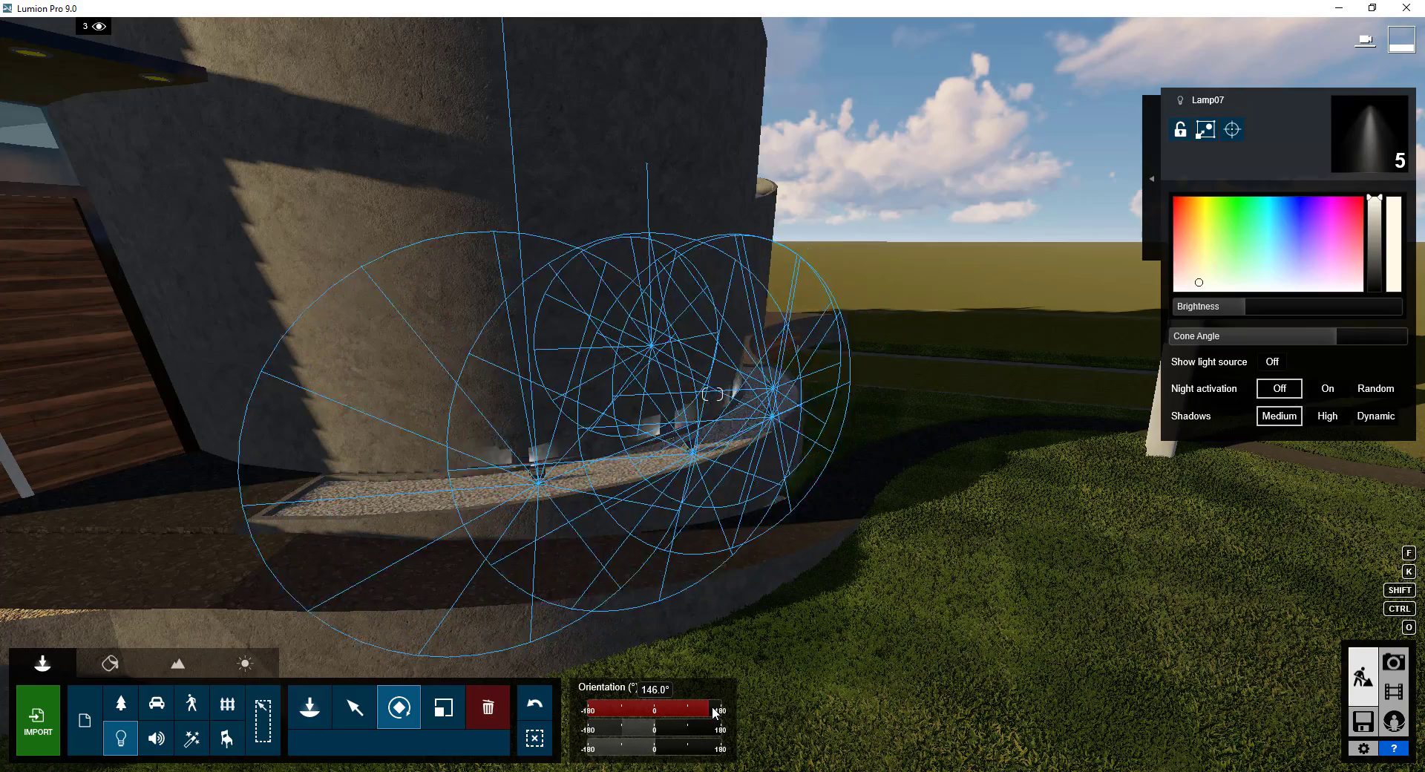
left_click_drag(702, 711, 709, 711)
left_click_drag(734, 315, 733, 292)
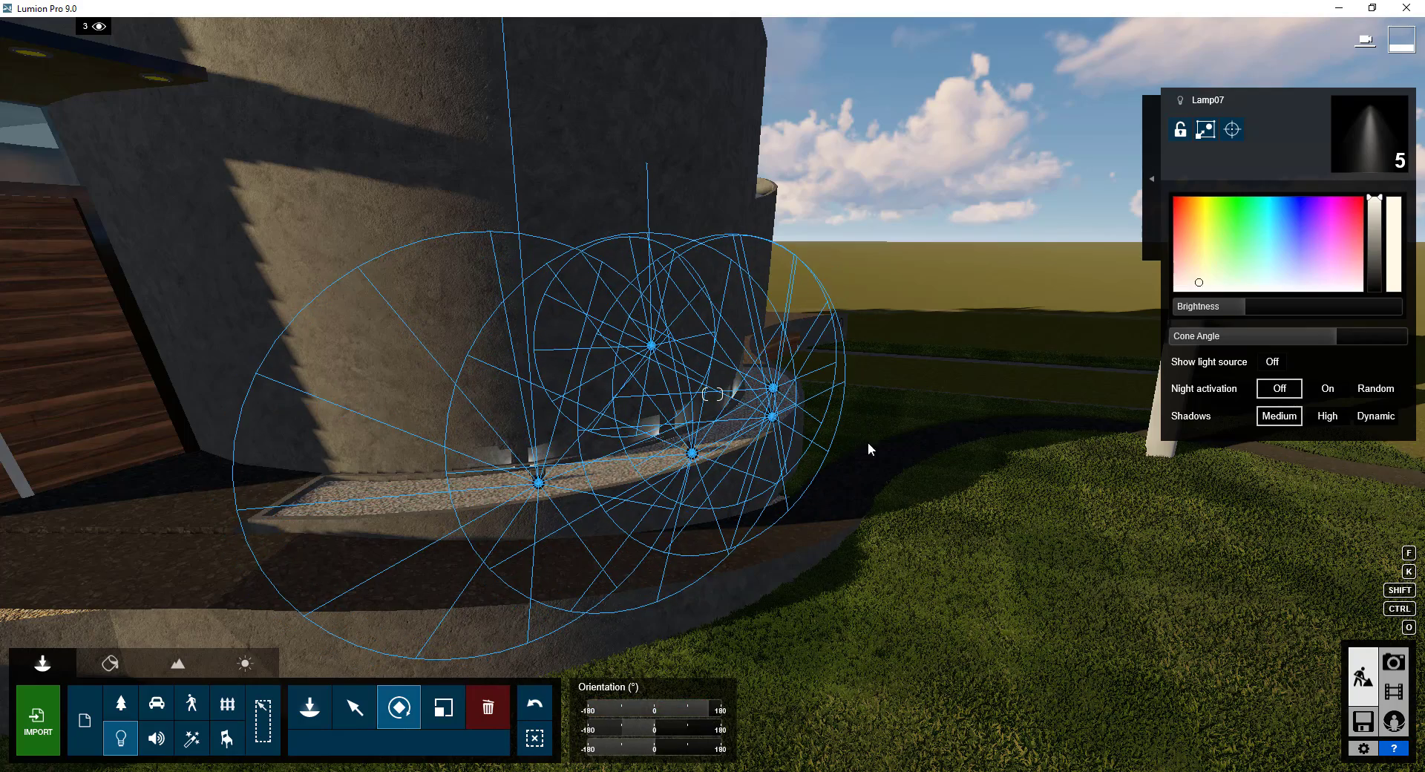
mouse_move(655, 730)
left_mouse_down()
mouse_move(670, 734)
mouse_move(640, 736)
mouse_move(662, 754)
left_mouse_up()
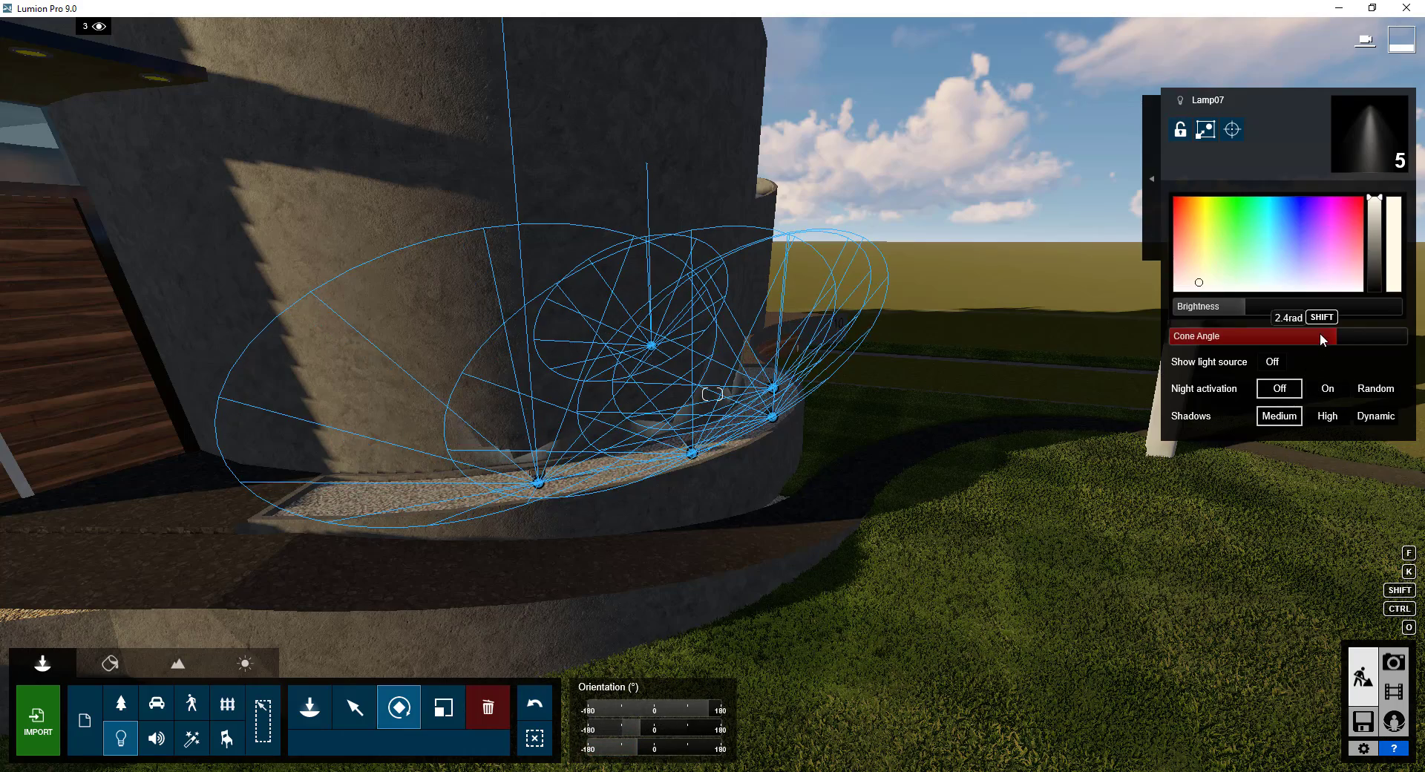
left_click_drag(1320, 337, 1282, 338)
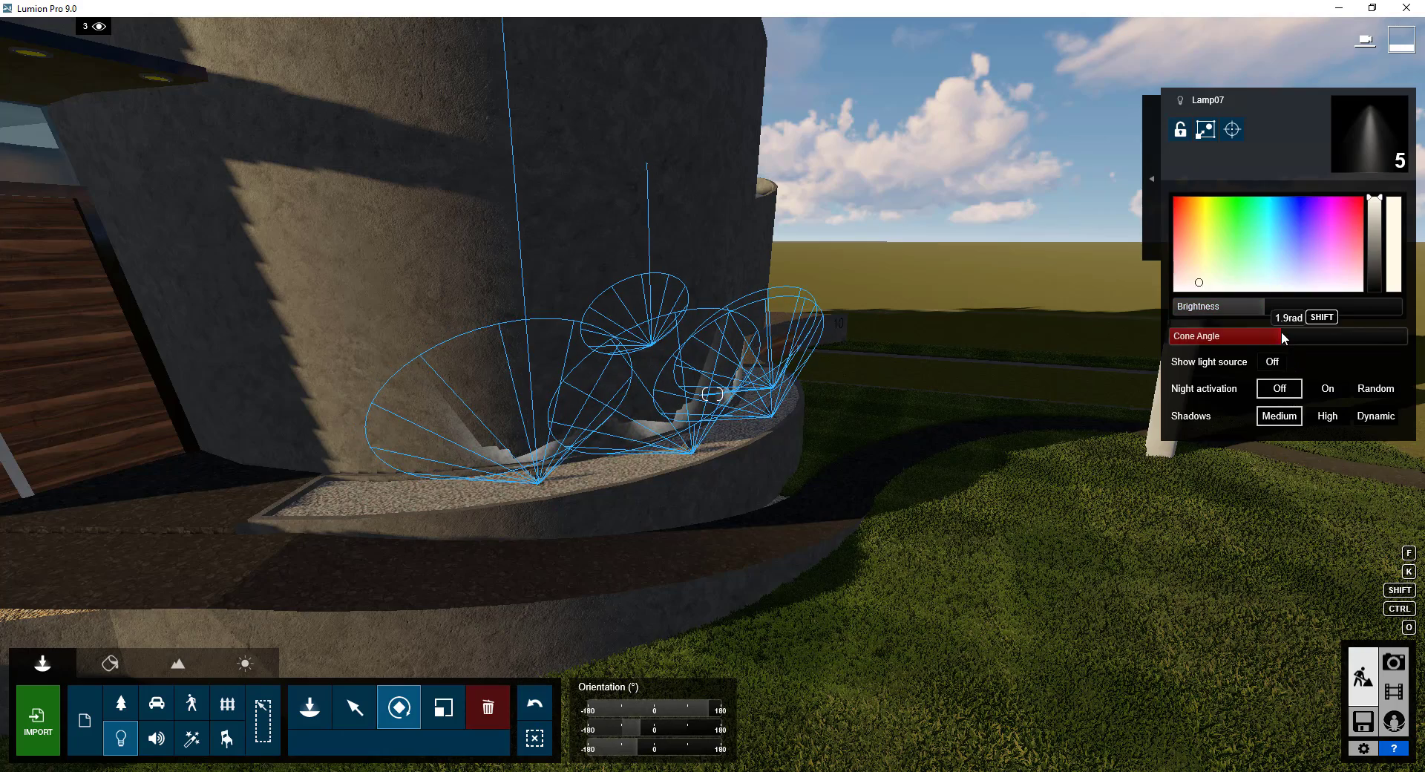
Lower the sun height to night and examine from close up how the spotlights hit the curved wall.
left_click(248, 668)
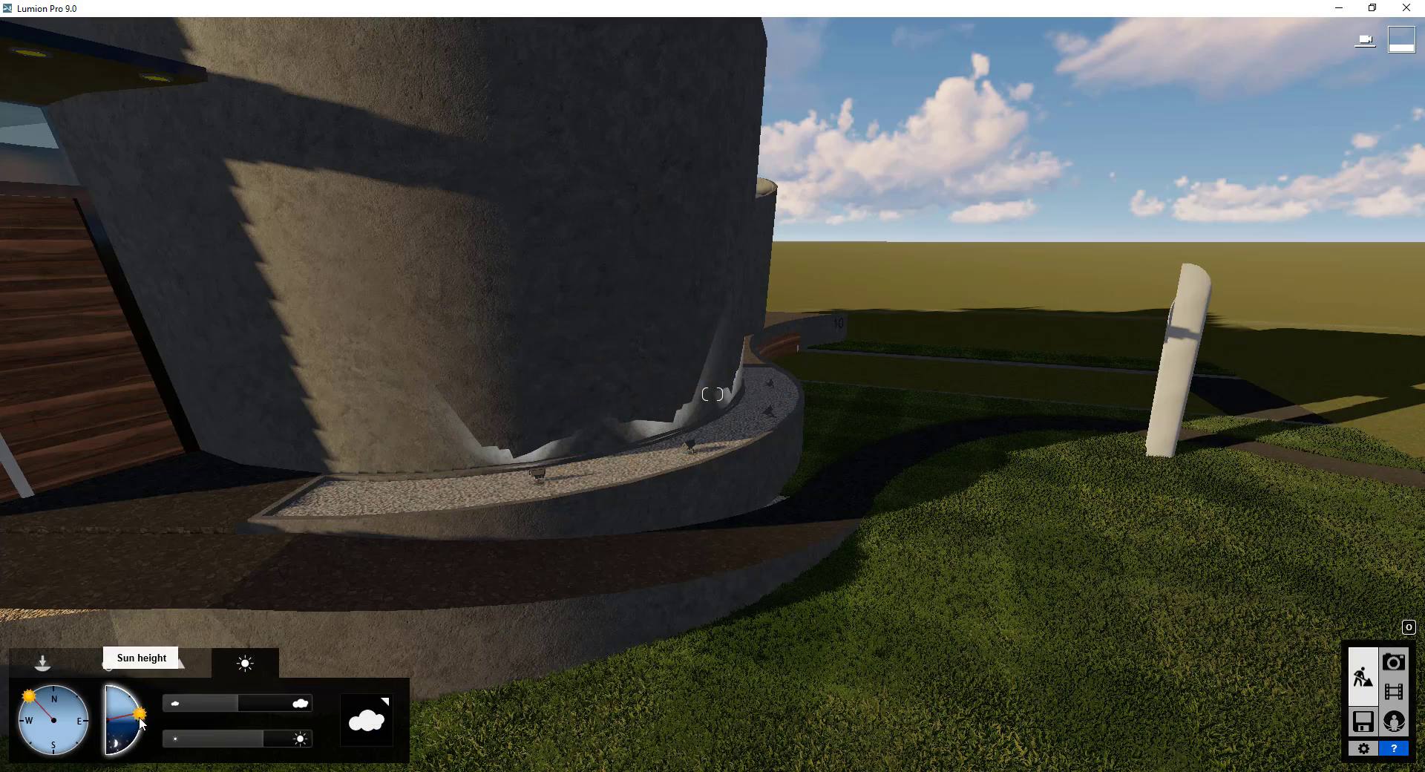
left_click_drag(141, 724, 144, 730)
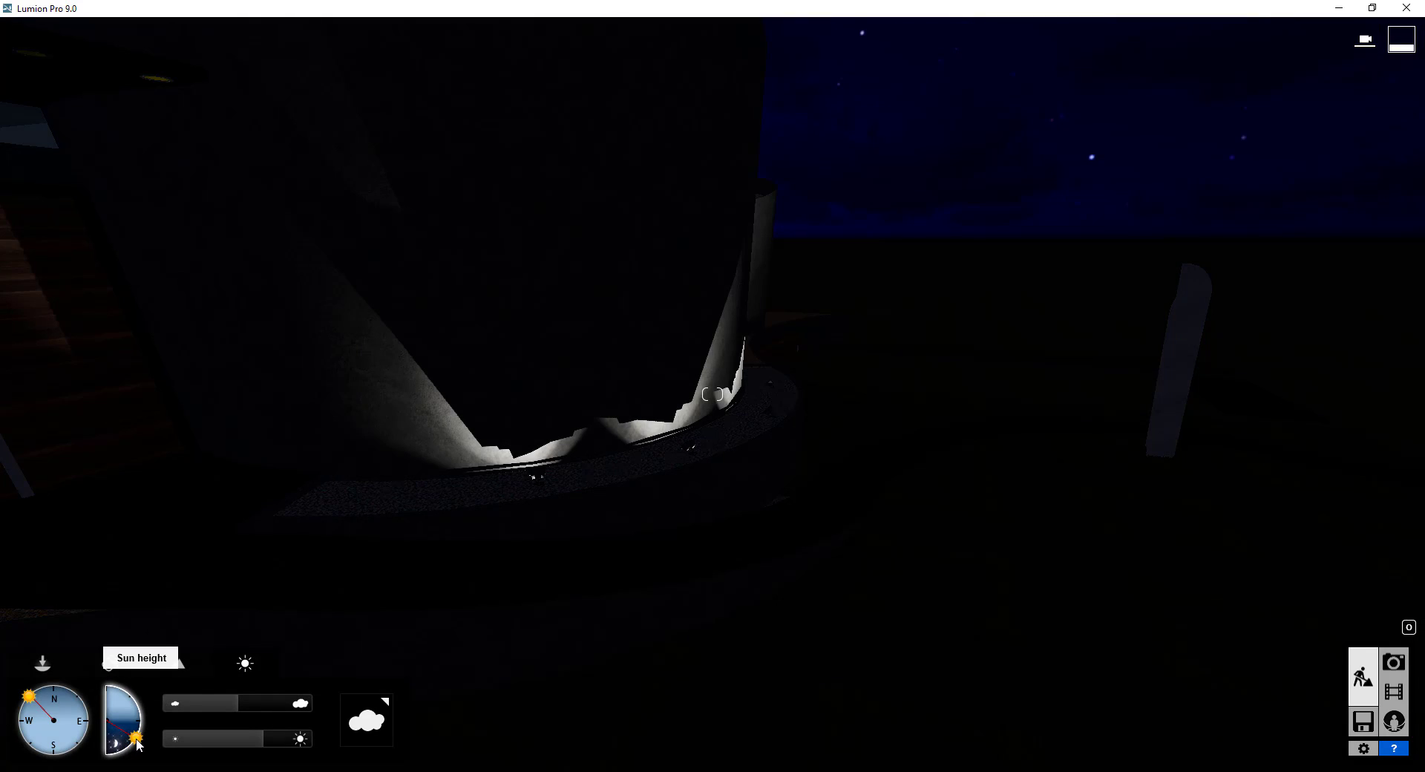
right_click_drag(992, 289, 849, 414)
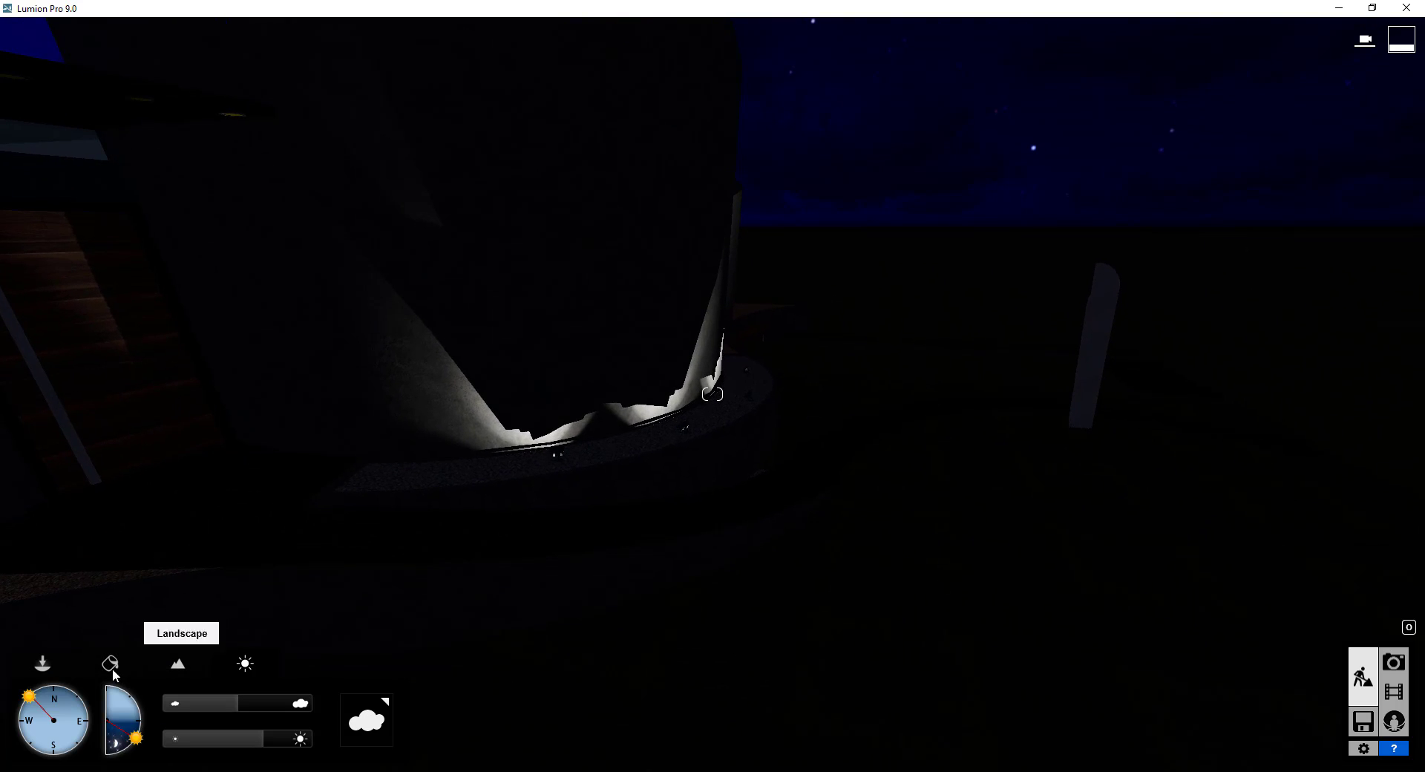
right_click_drag(543, 443, 607, 418)
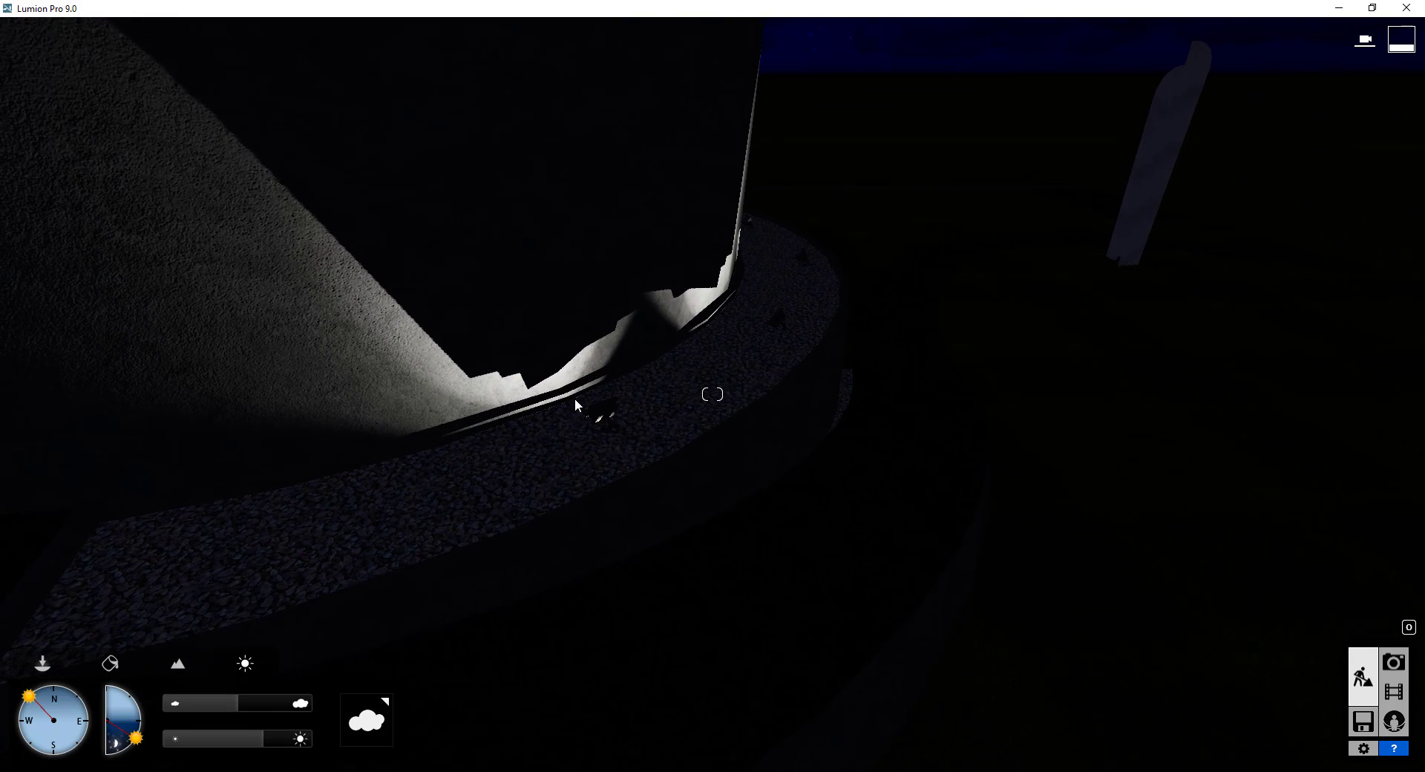
right_click_drag(572, 371, 519, 401)
key("w")
key("s")
key("q")
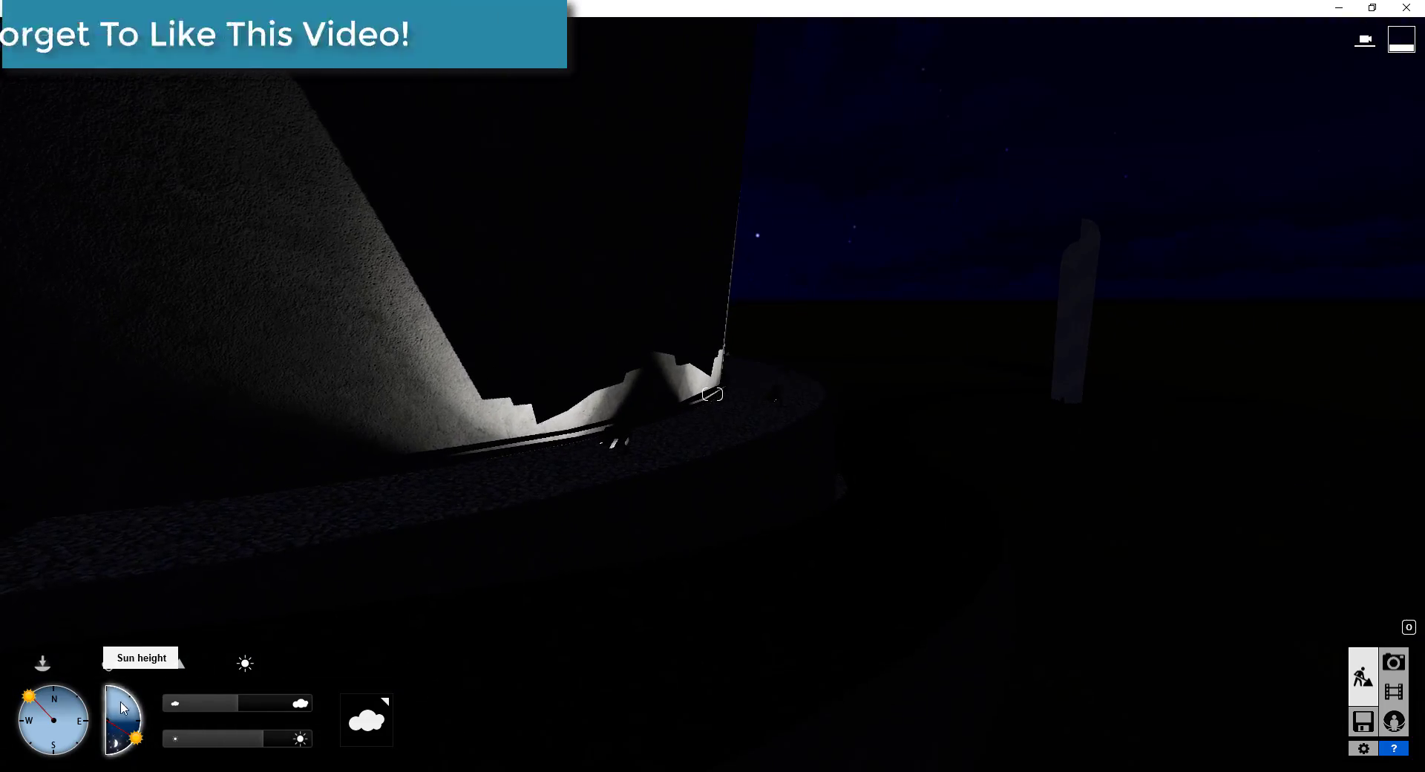
Raise the selected spotlights slightly above the gravel bed and check their height against the light fixtures.
left_click(43, 666)
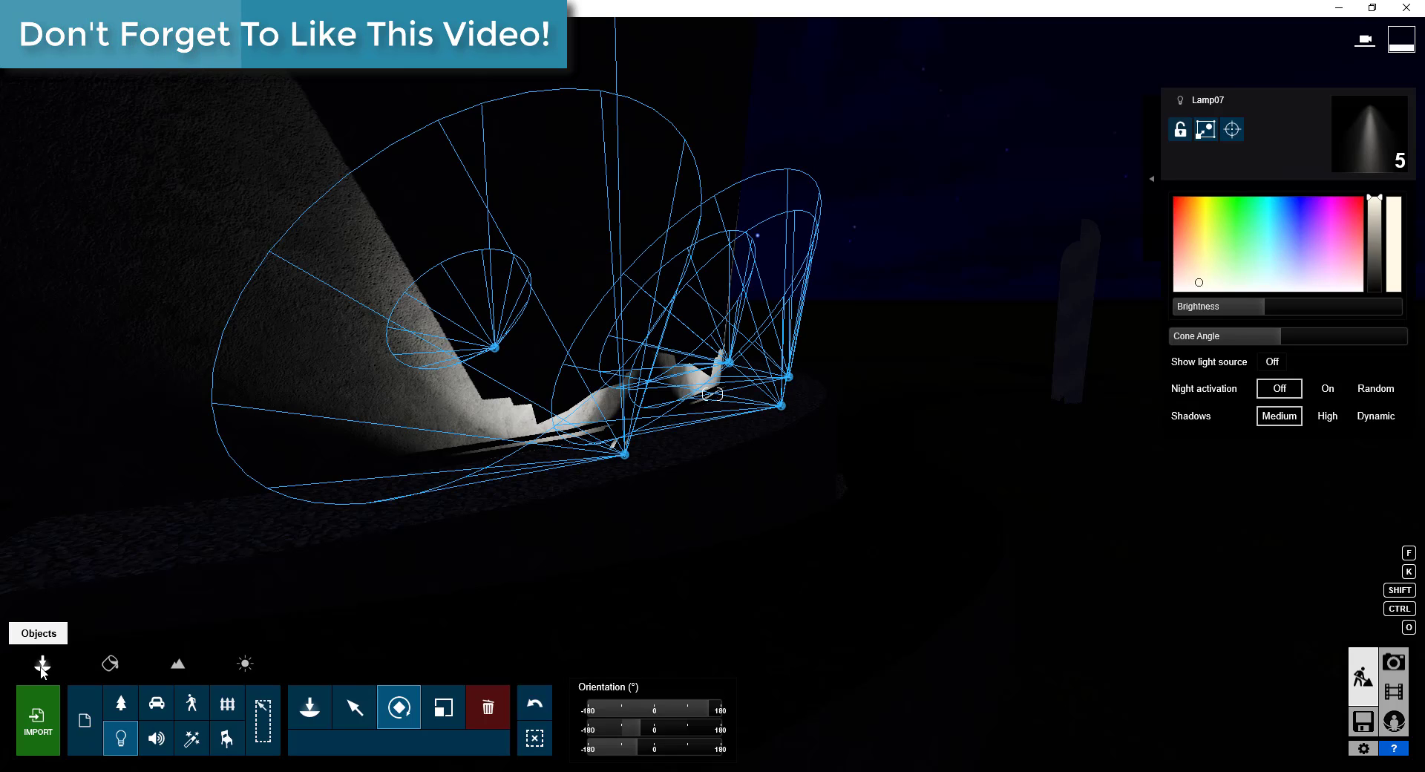
left_click(359, 712)
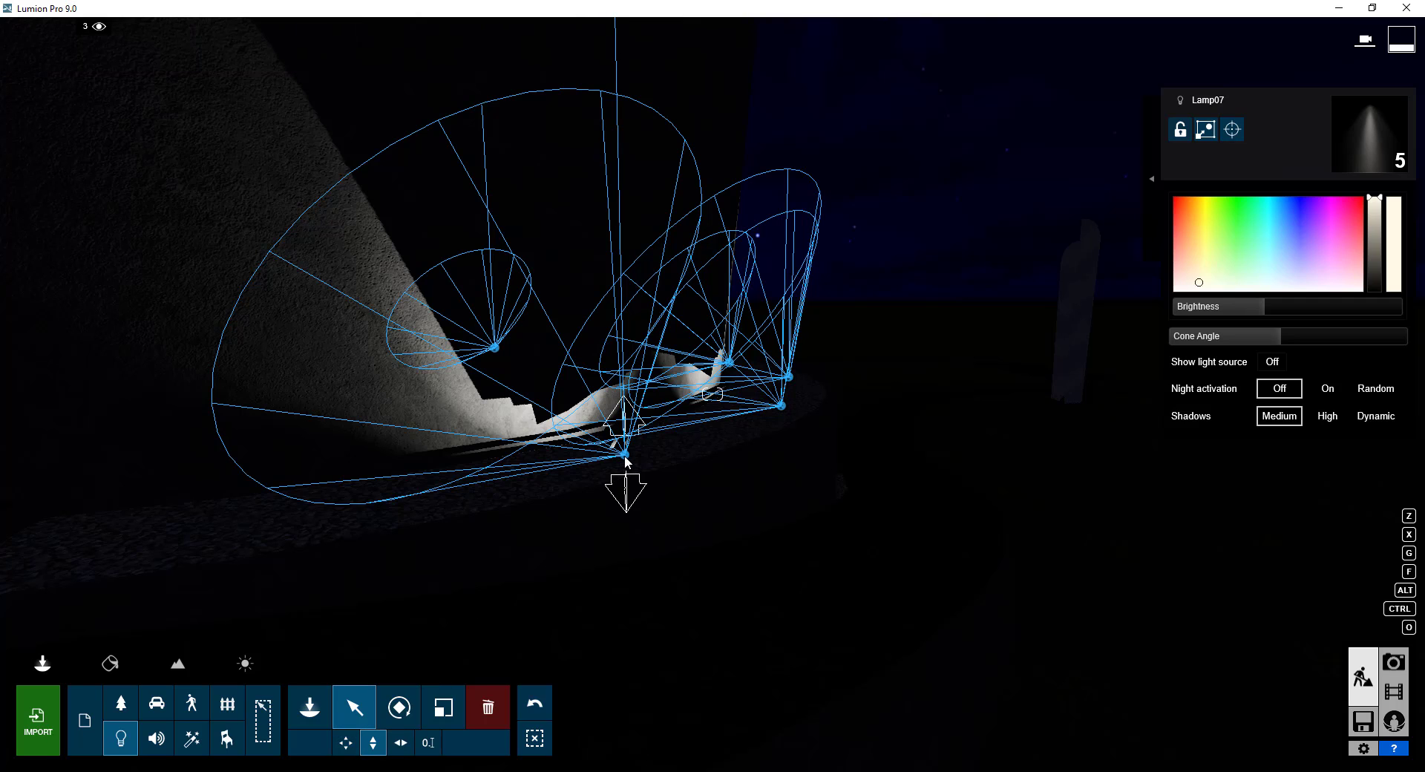
left_click_drag(624, 455, 631, 436)
right_click_drag(815, 513, 920, 528)
key("w")
right_click_drag(712, 394, 764, 375)
key("a")
key("w")
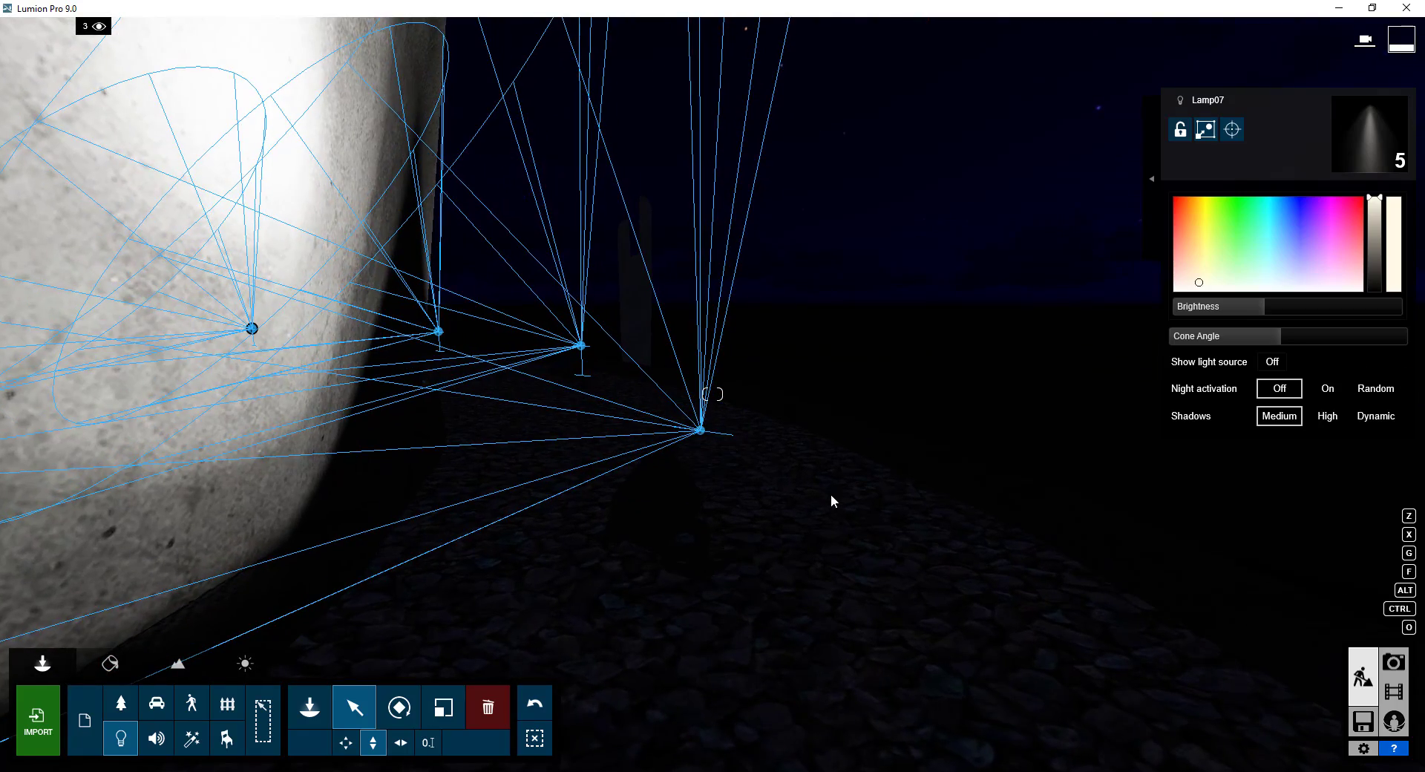
Narrow the spotlights' cone angle slightly and review the lit facade from farther away.
right_click_drag(832, 502, 681, 475)
key("s")
key("d")
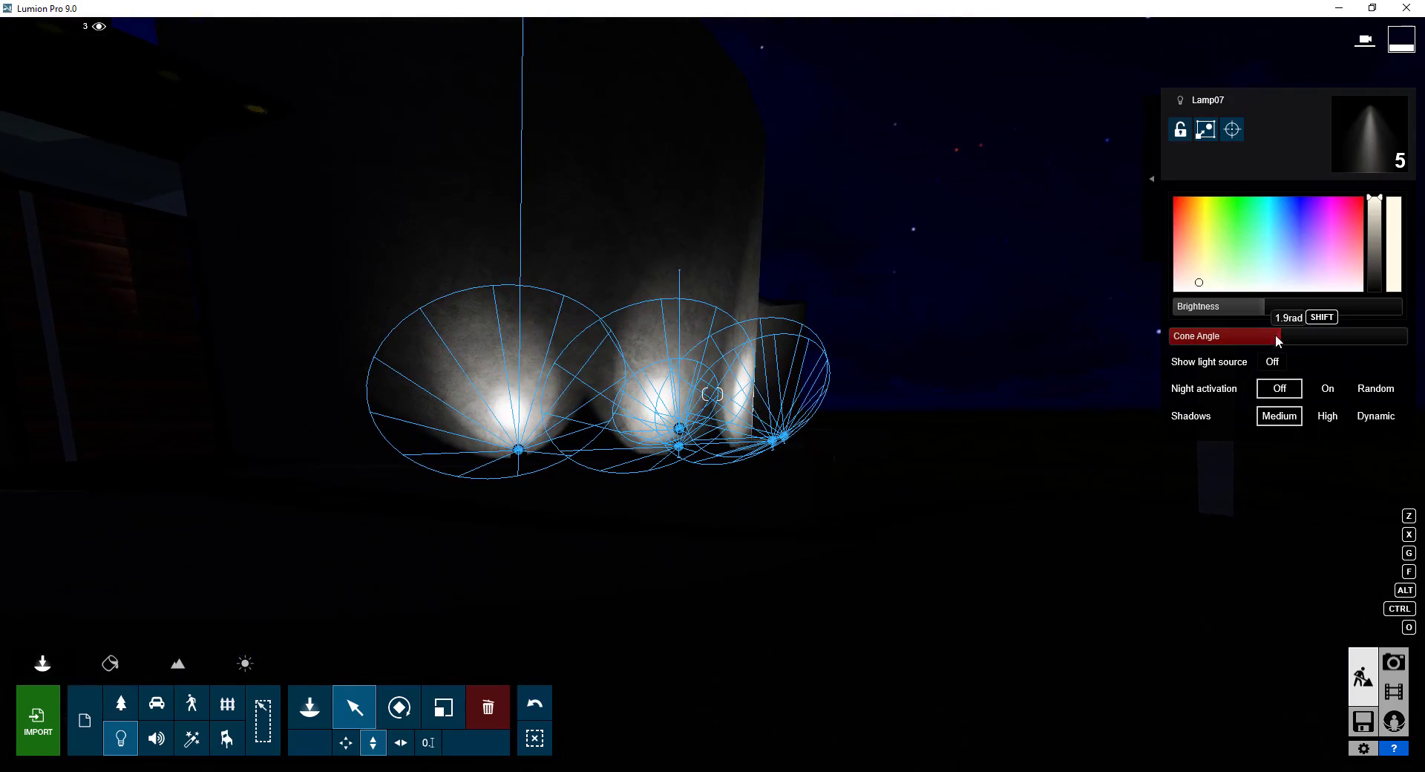
mouse_move(1285, 338)
left_mouse_down()
mouse_move(1303, 338)
mouse_move(1254, 338)
mouse_move(1272, 340)
left_mouse_up()
right_click_drag(1272, 340, 1167, 289)
key("s")
key("d")
key("s")
key("d")
key("w")
key("s")
key("a")
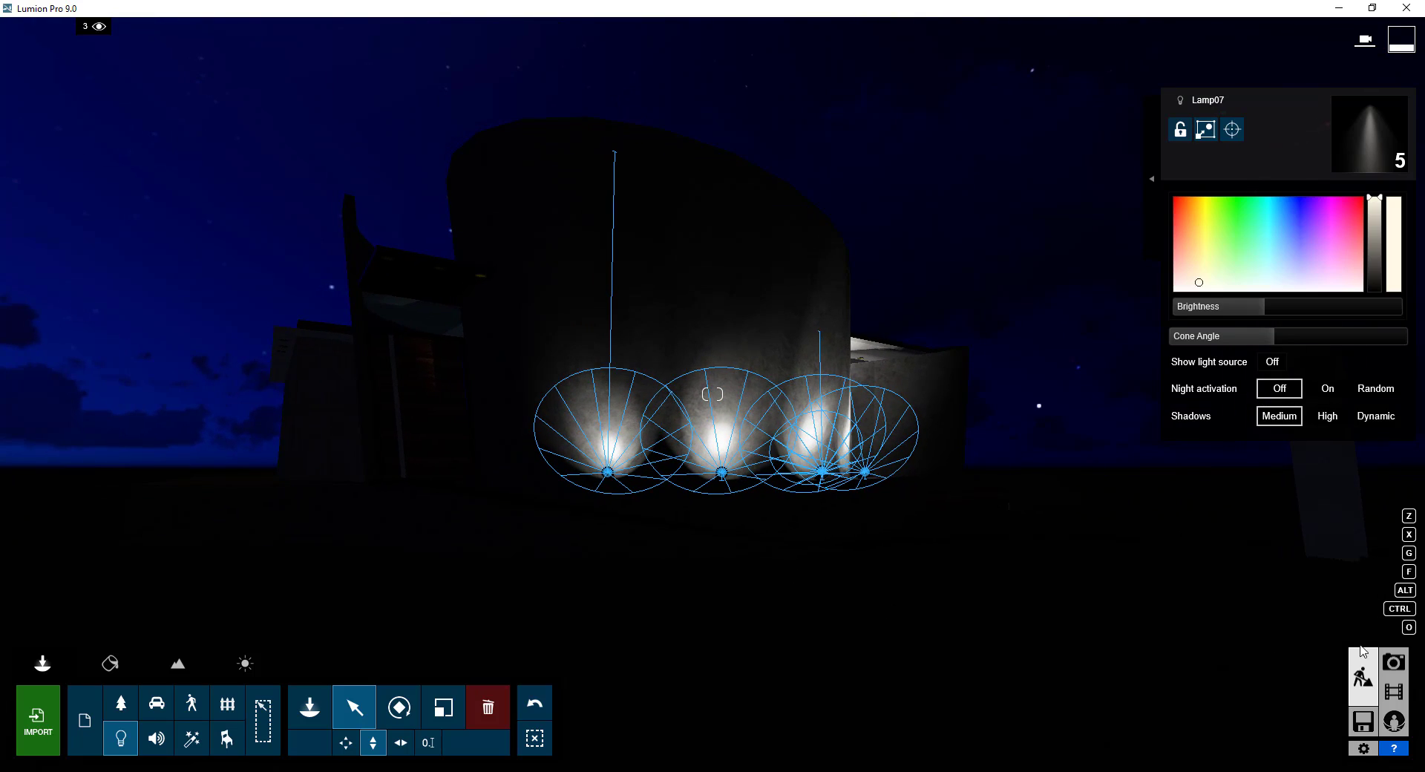
Switch to Photo mode, apply the Night style and frame the building with its lit curved wall.
left_click(1392, 672)
left_click(152, 97)
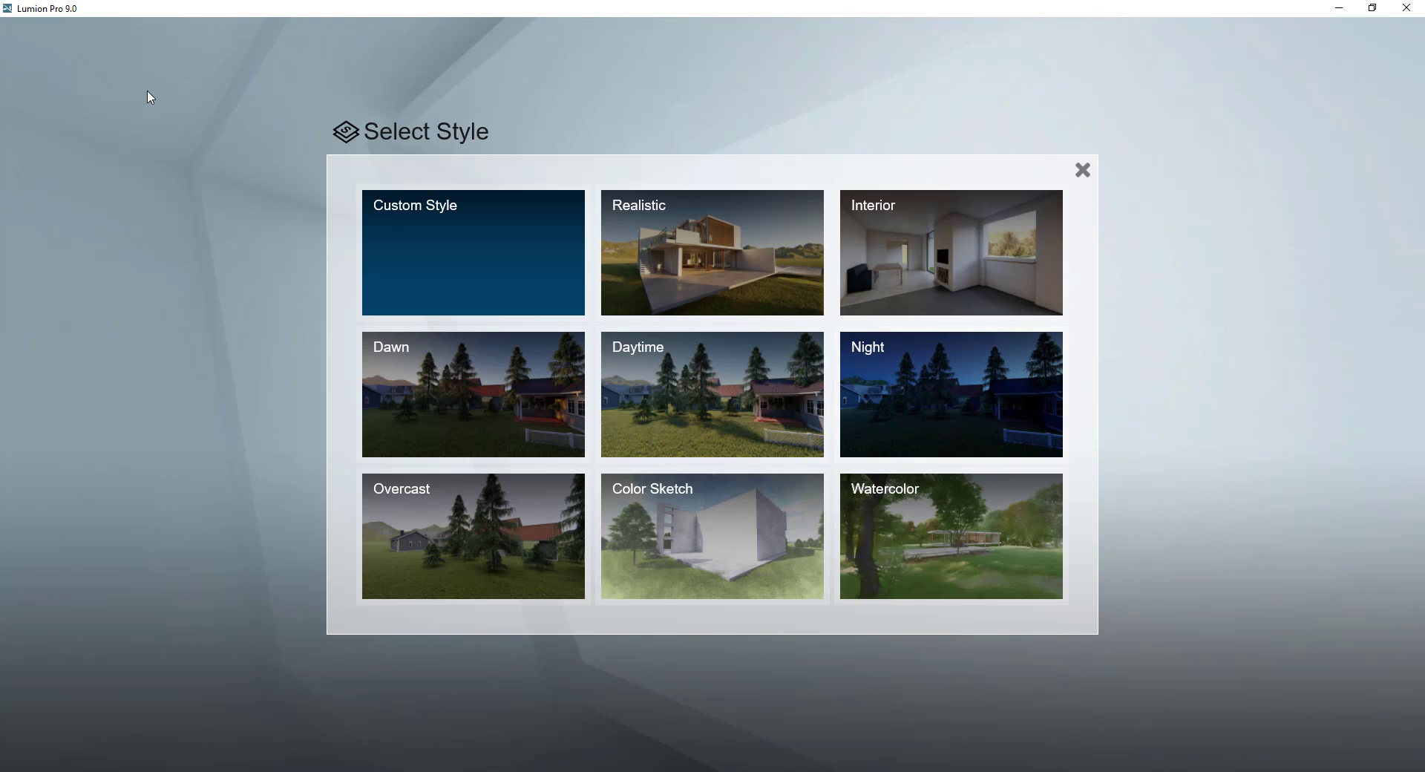
left_click(936, 399)
right_click_drag(879, 375, 919, 379)
key("w")
key("e")
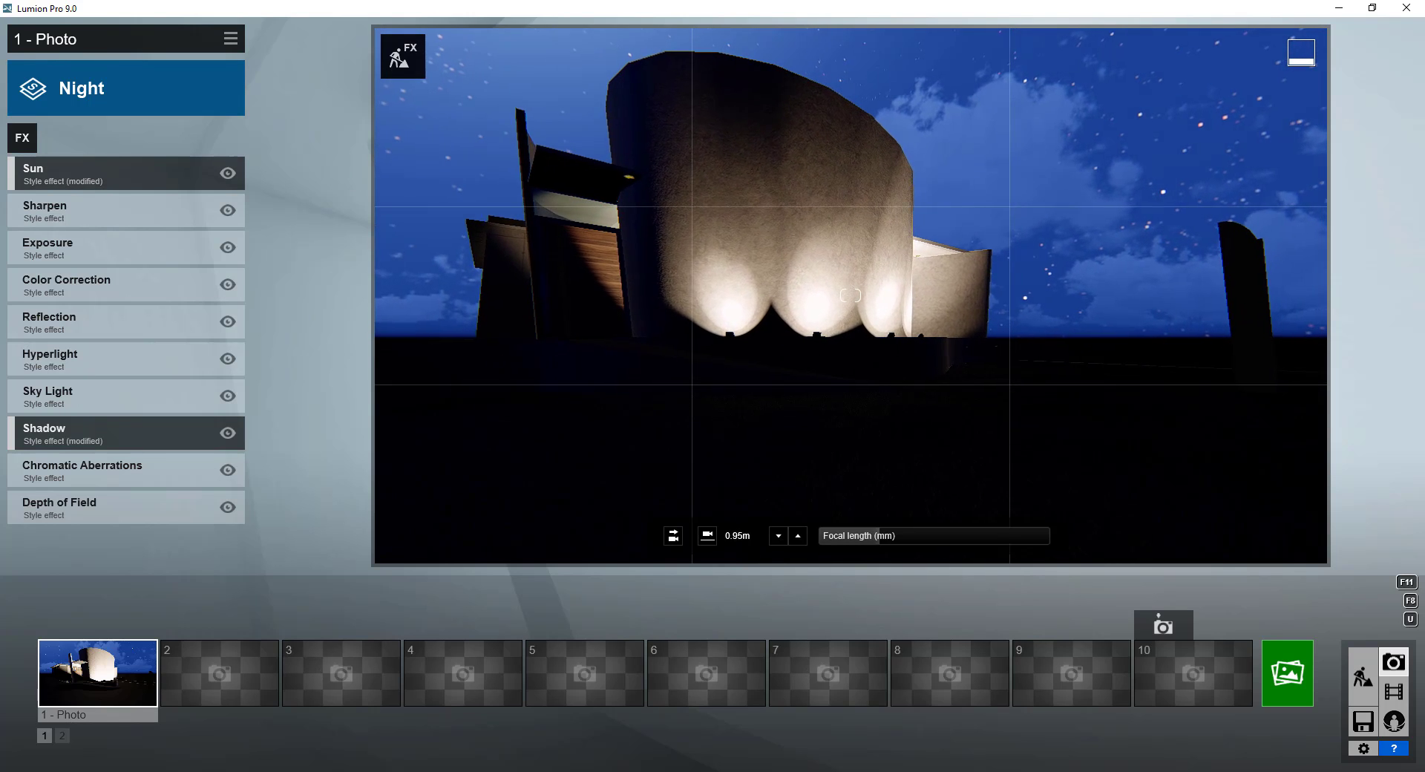
Render the current shot at Desktop 1920x1080, overwriting the Test JPG file, and close the finished render.
left_click(1286, 674)
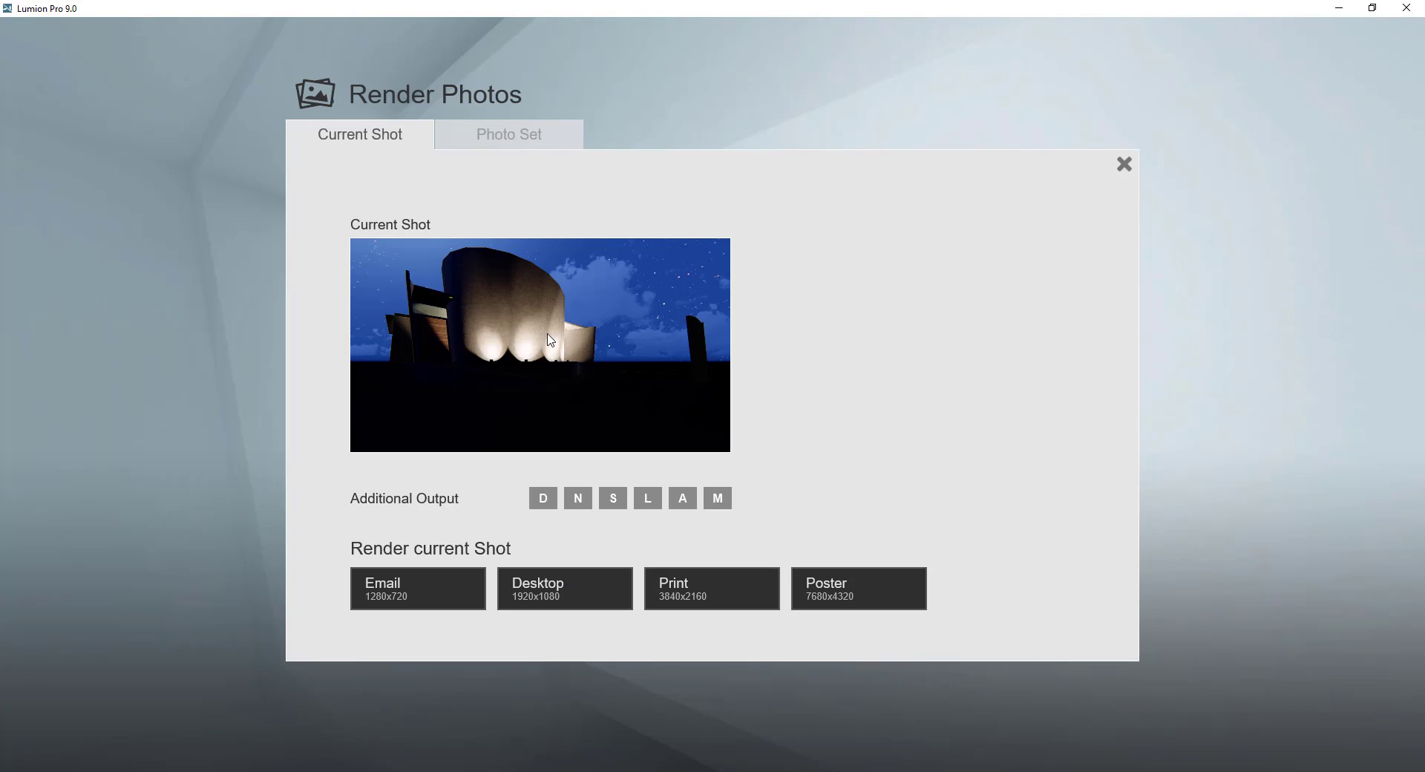
left_click(545, 589)
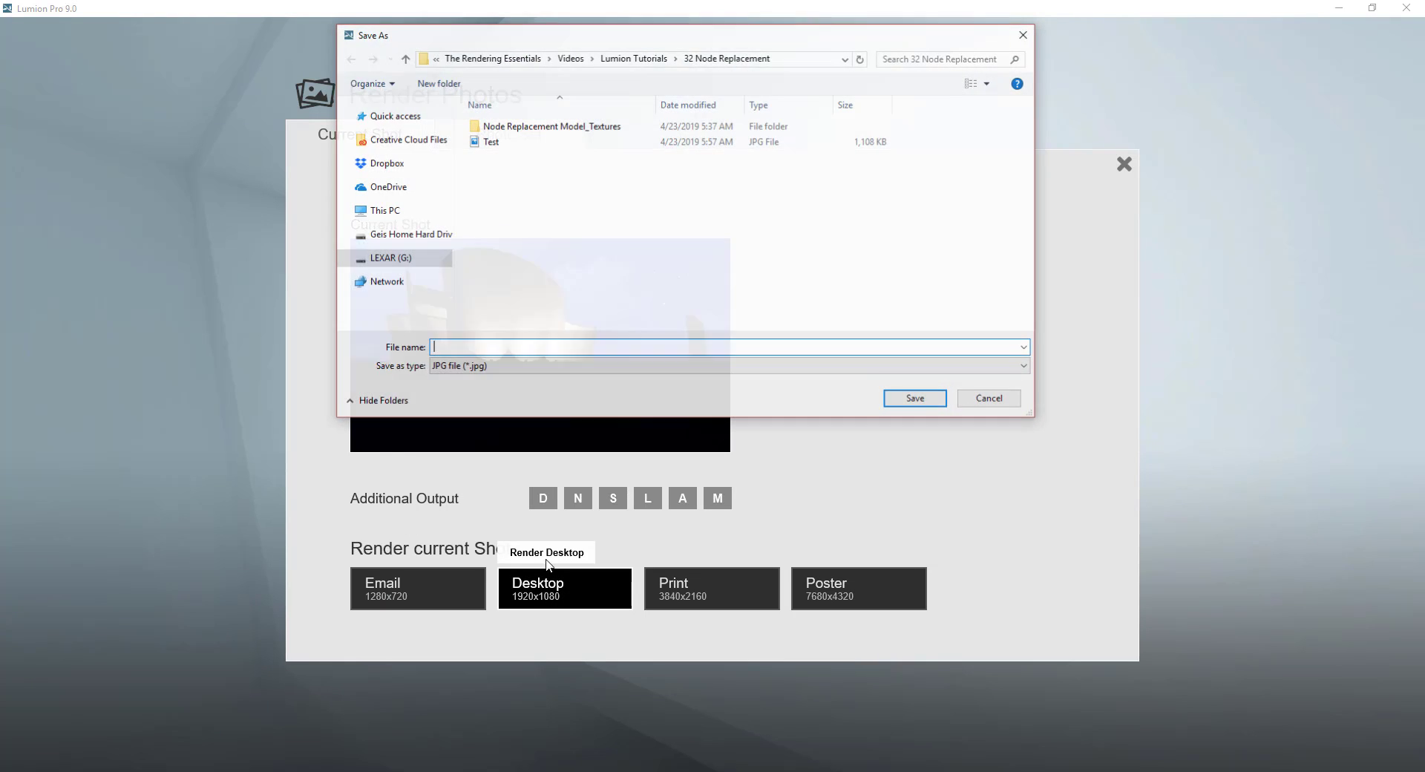
double_click(492, 144)
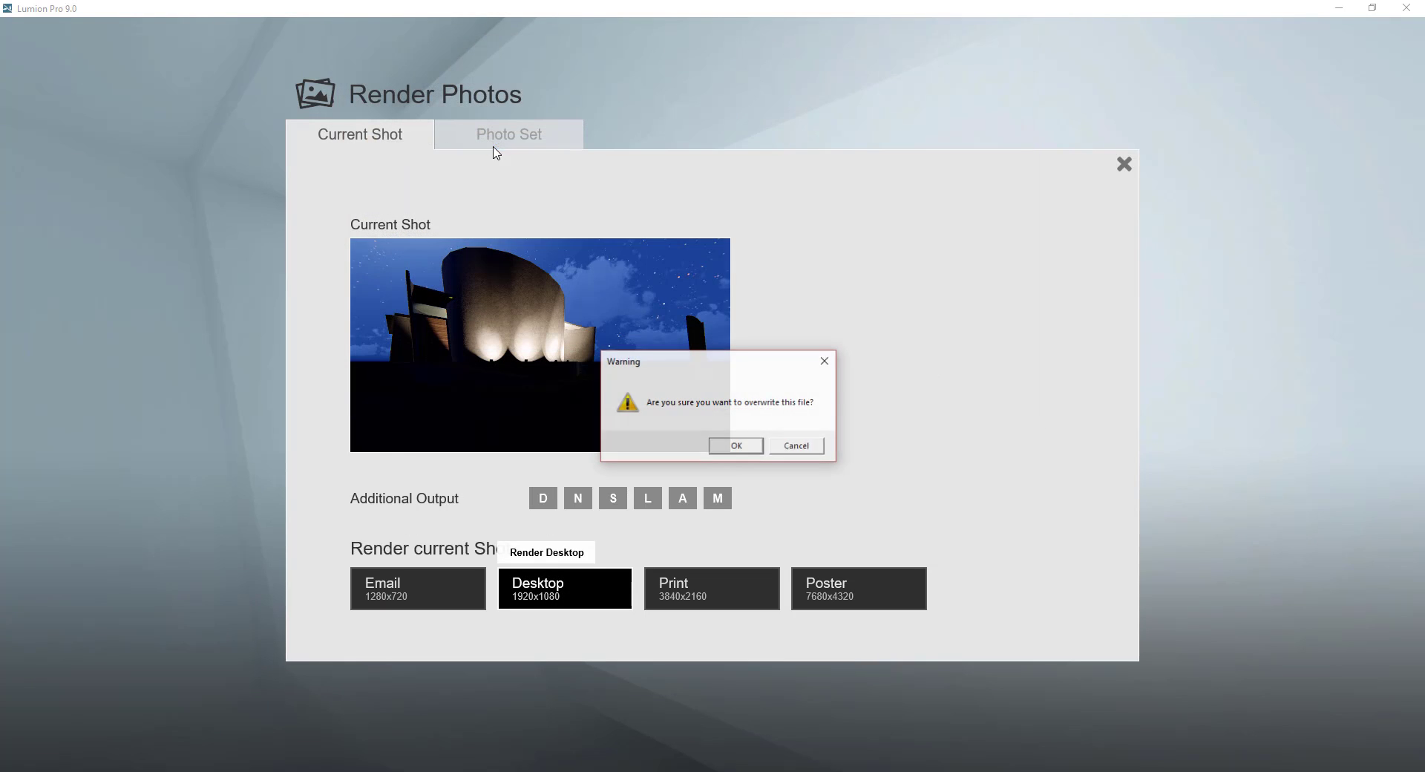
left_click(736, 445)
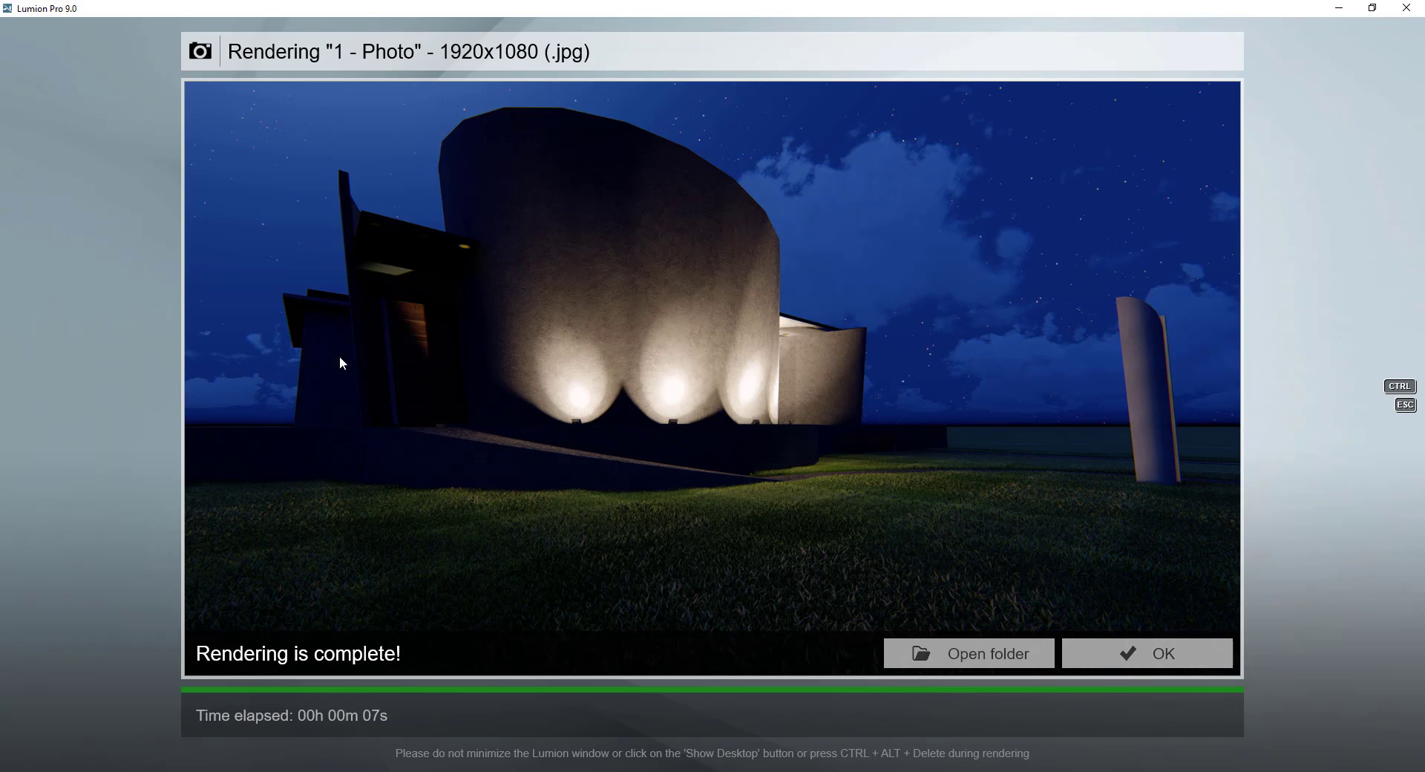
left_click(1141, 654)
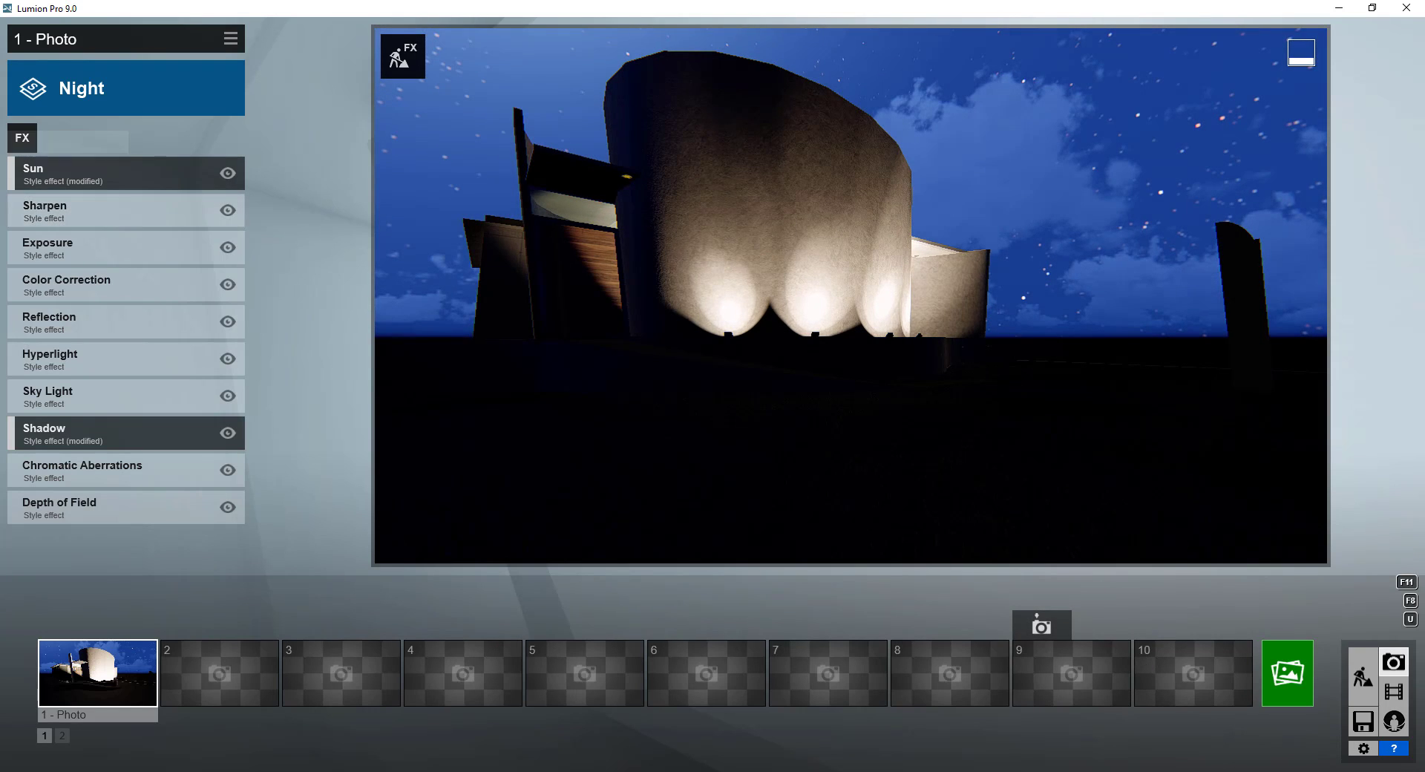
Return to Build mode and raise the sun height back to daylight around the building.
left_click(1363, 677)
key("s")
right_click_drag(1074, 474, 1061, 416)
left_click(244, 662)
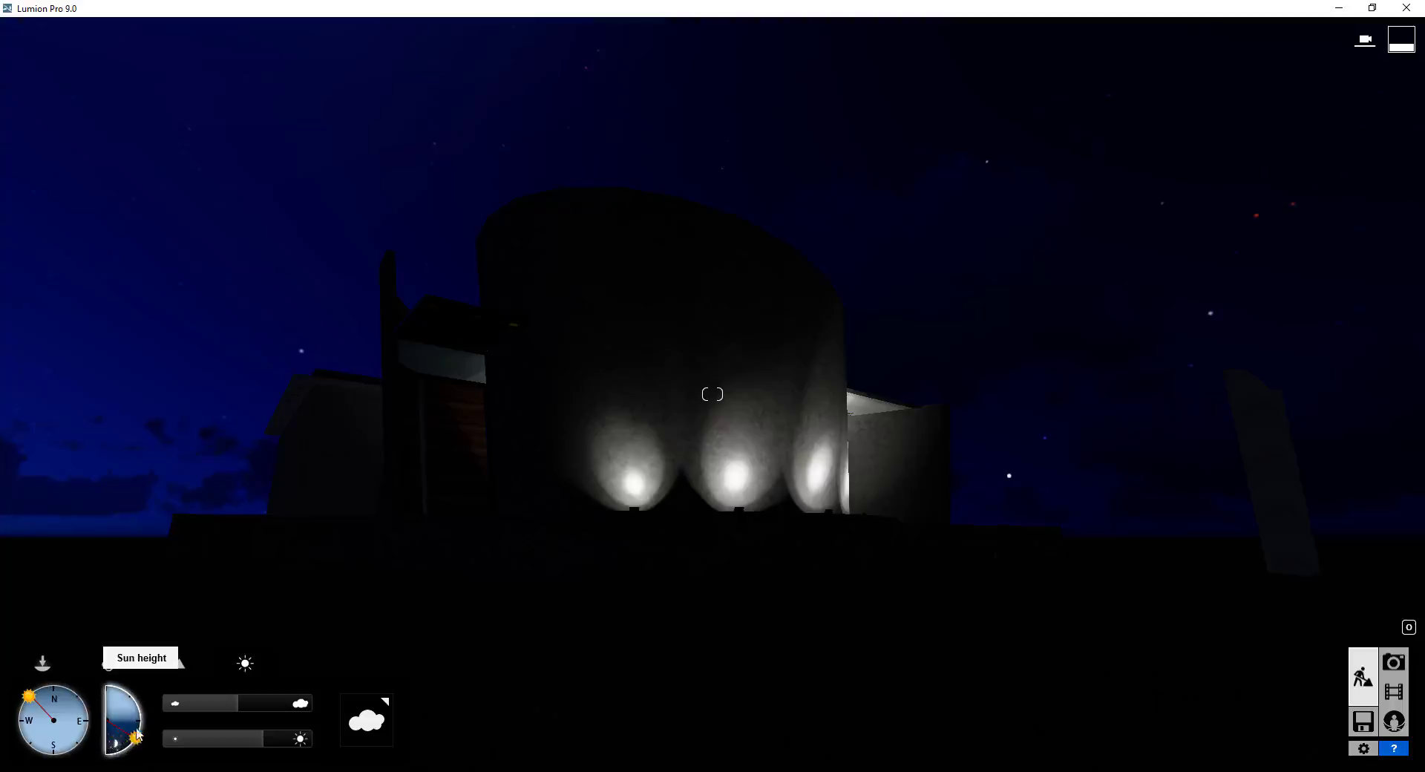
left_click_drag(138, 733, 146, 711)
right_click_drag(519, 512, 590, 631)
key("q")
key("s")
right_click_drag(853, 696, 786, 664)
key("w")
Switch to SketchUp and open the group of recessed lights under the entrance canopy for editing.
key("alt+Tab")
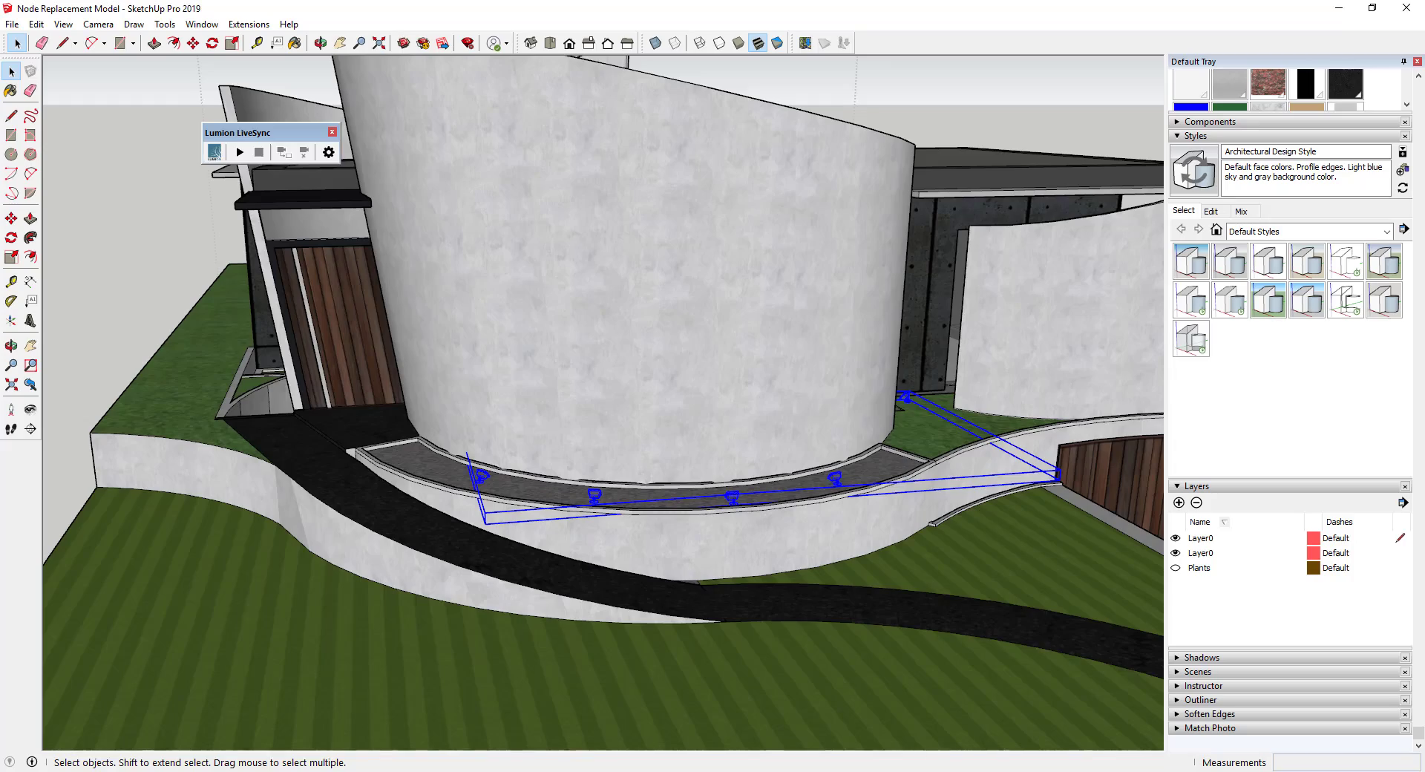
middle_click_drag(451, 383, 385, 205)
double_click(662, 185)
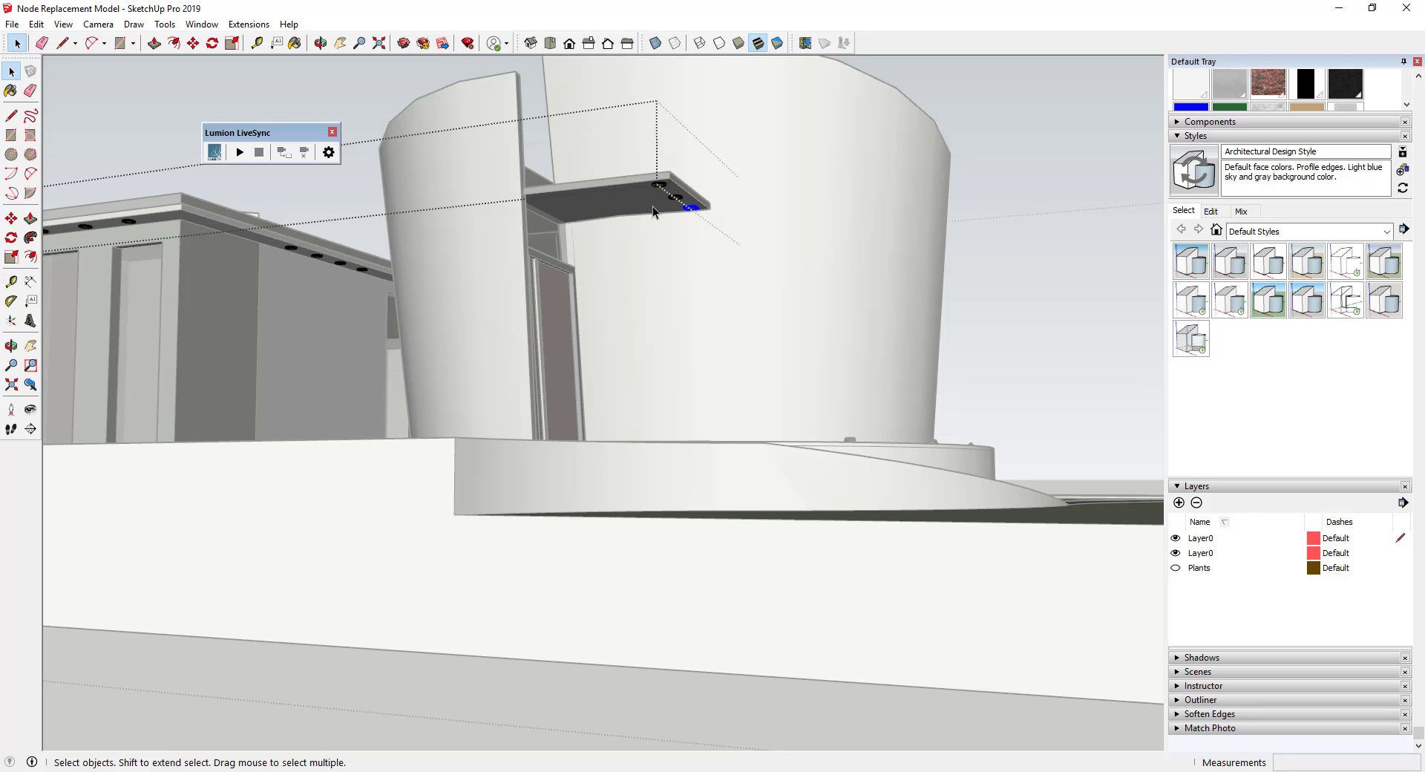
Close the recessed-lights group and select the whole group of soffit lights under the canopy and roof overhangs.
left_click(825, 334)
middle_click_drag(825, 334, 452, 255)
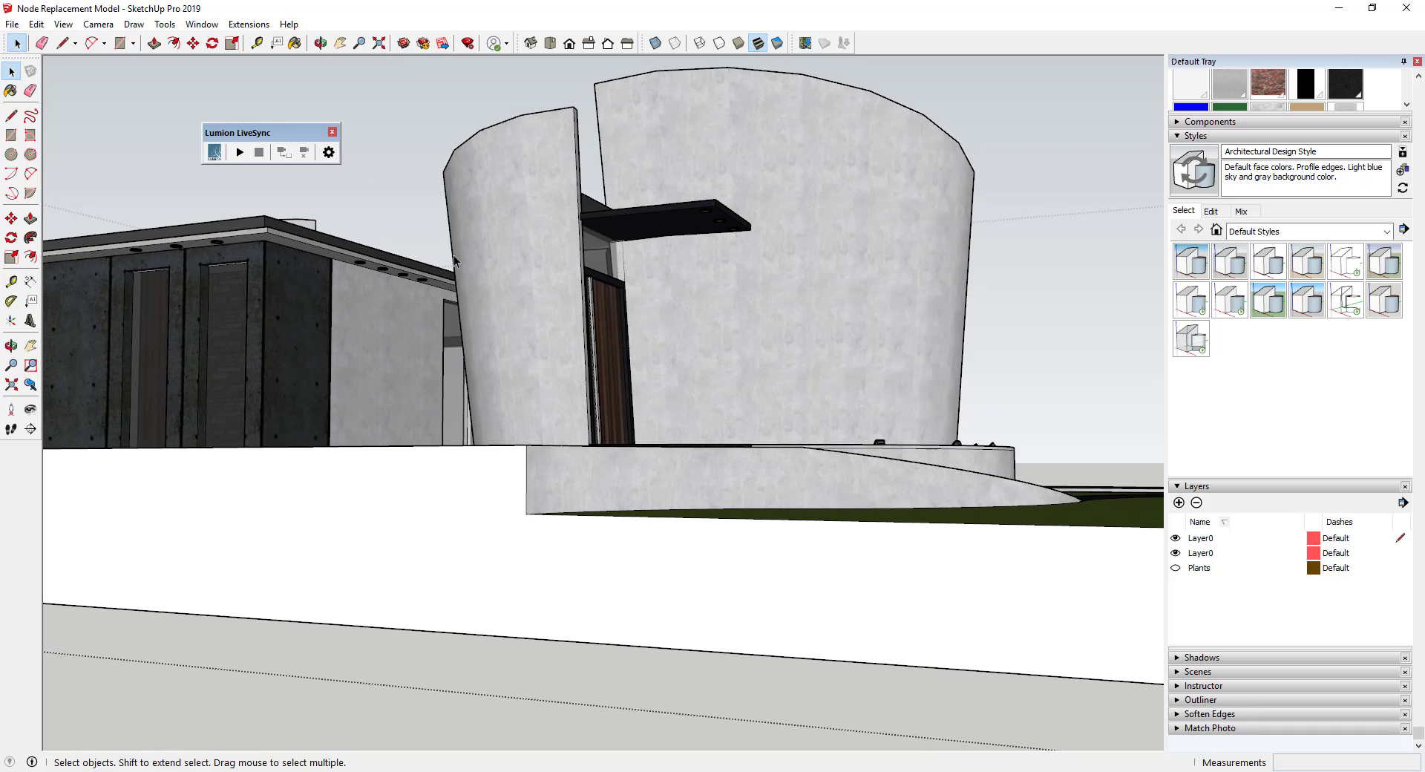
left_click(357, 263)
scroll(782, 234, "up", 5)
left_click(677, 210)
scroll(677, 210, "down", 4)
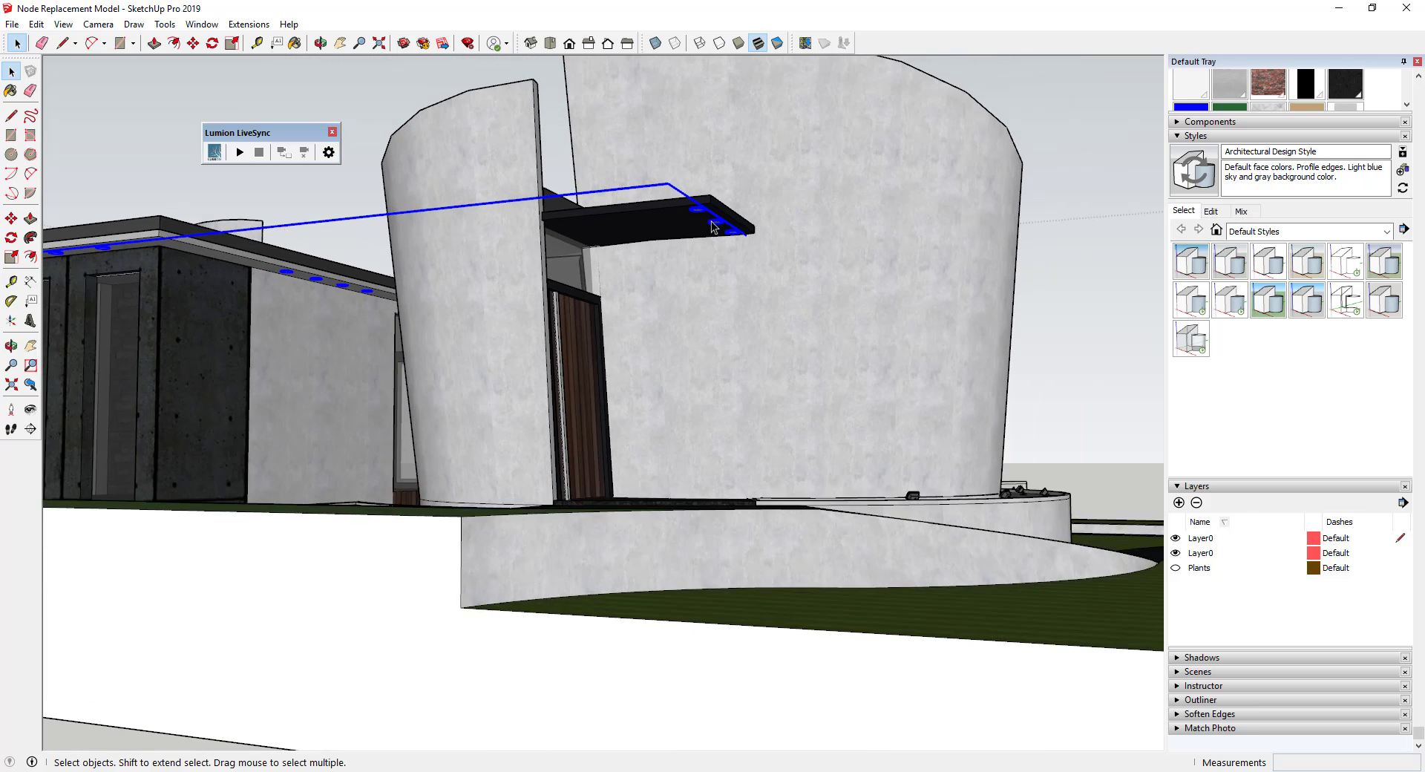
Export only the selected lights as a COLLADA file named Soffit Down Lights in the 32 Node Replacement folder.
left_click(14, 25)
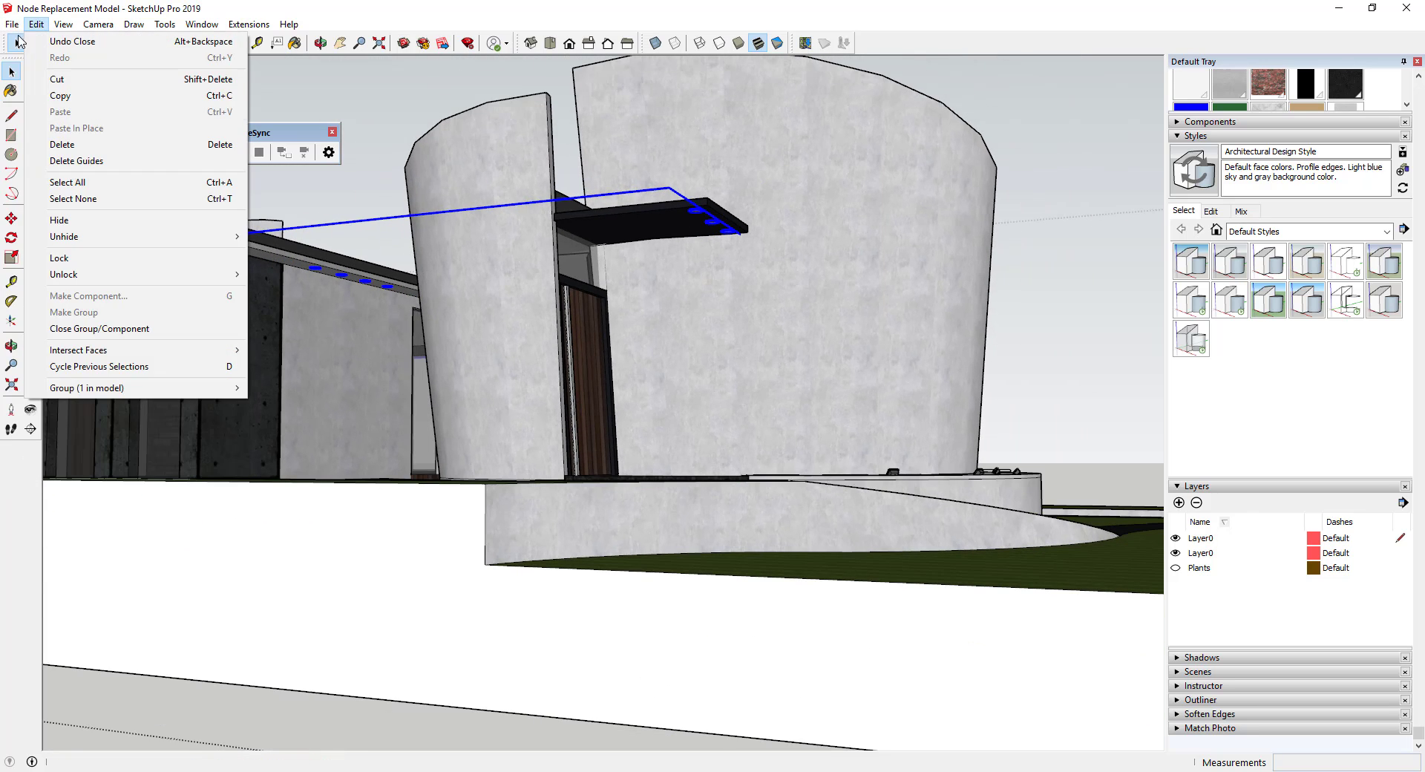
mouse_move(57, 258)
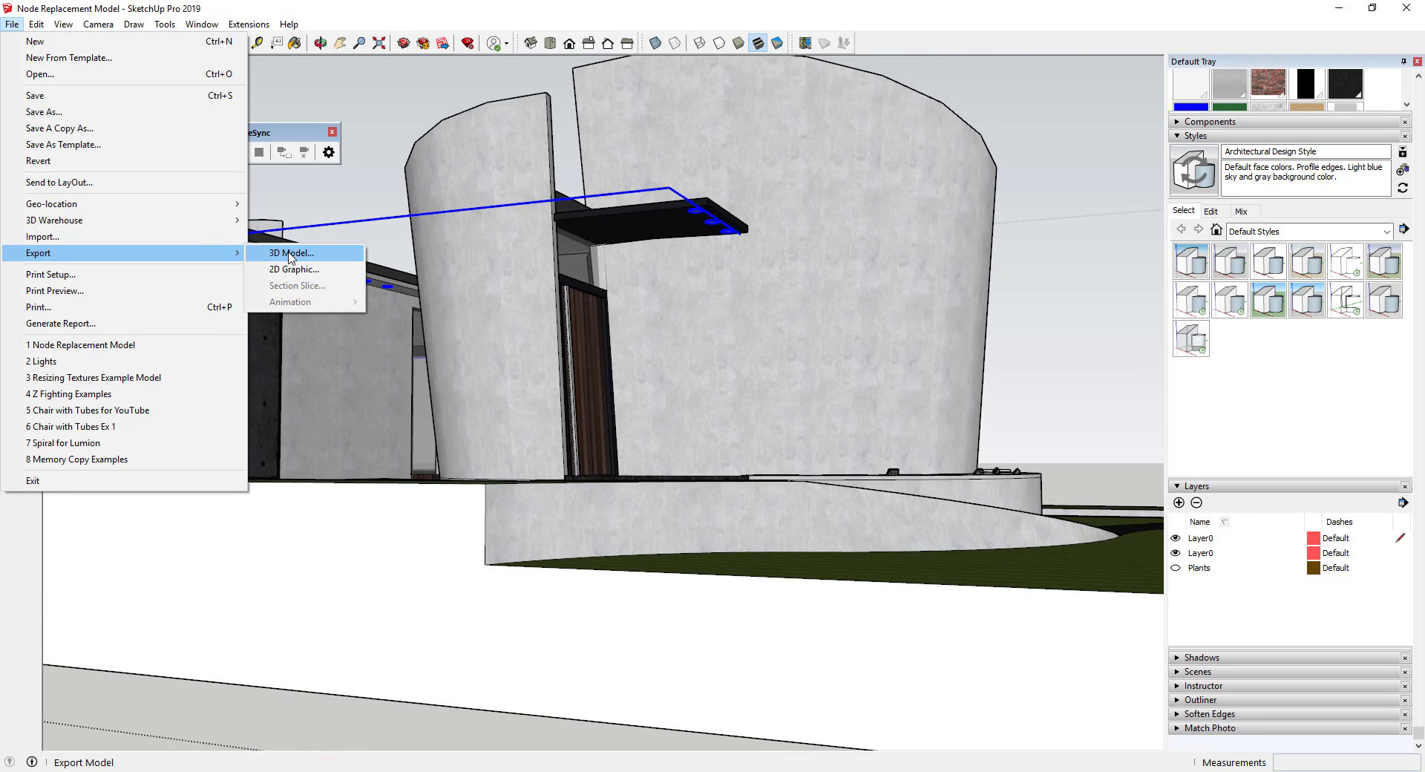
left_click(286, 253)
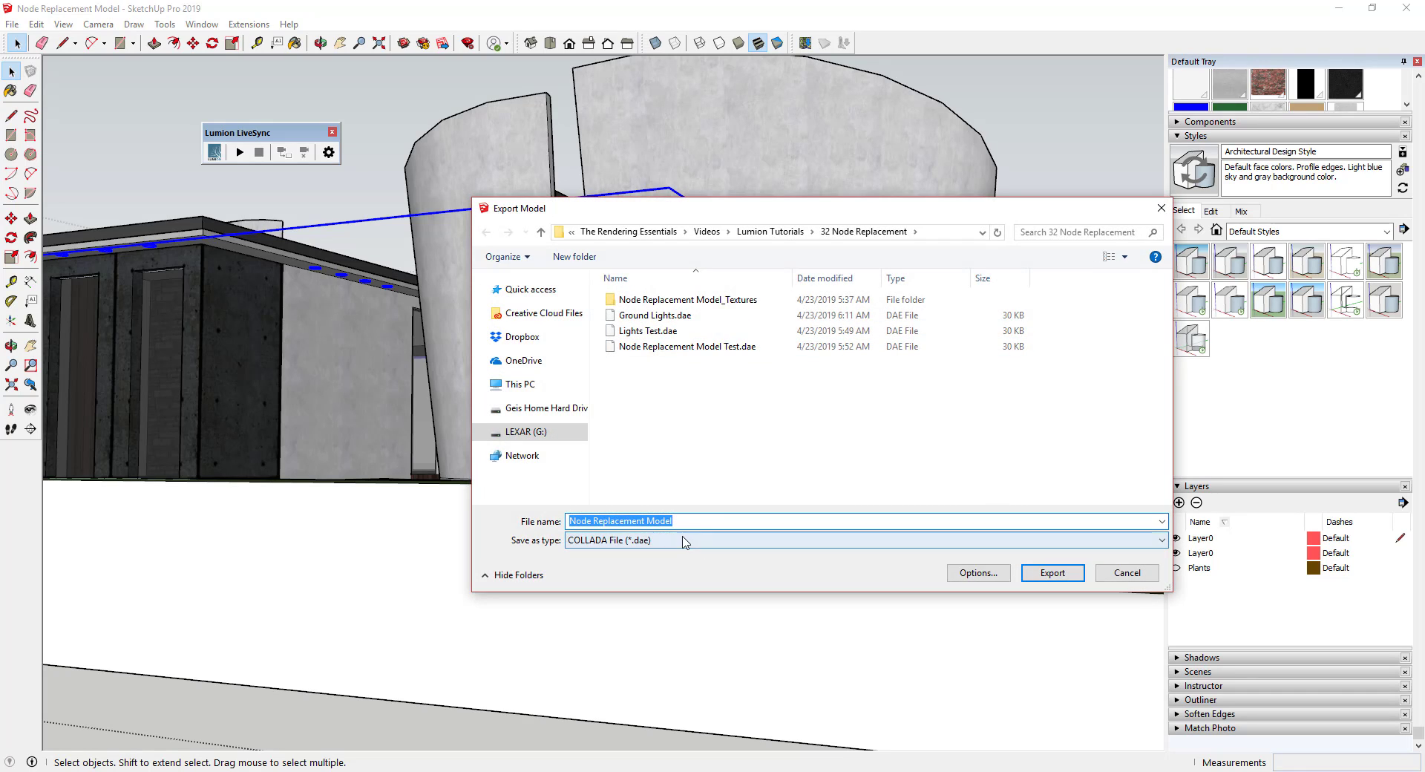
left_click(973, 573)
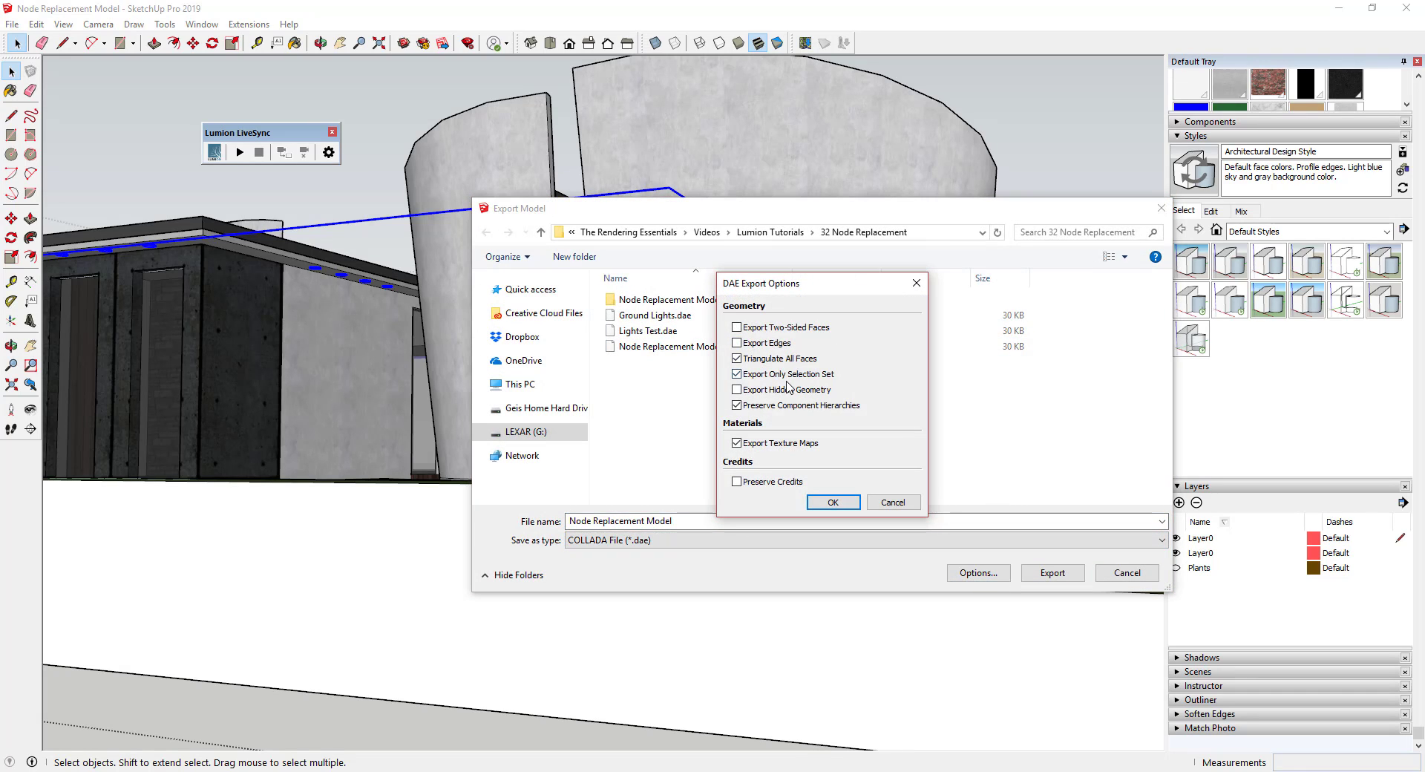
left_click(859, 503)
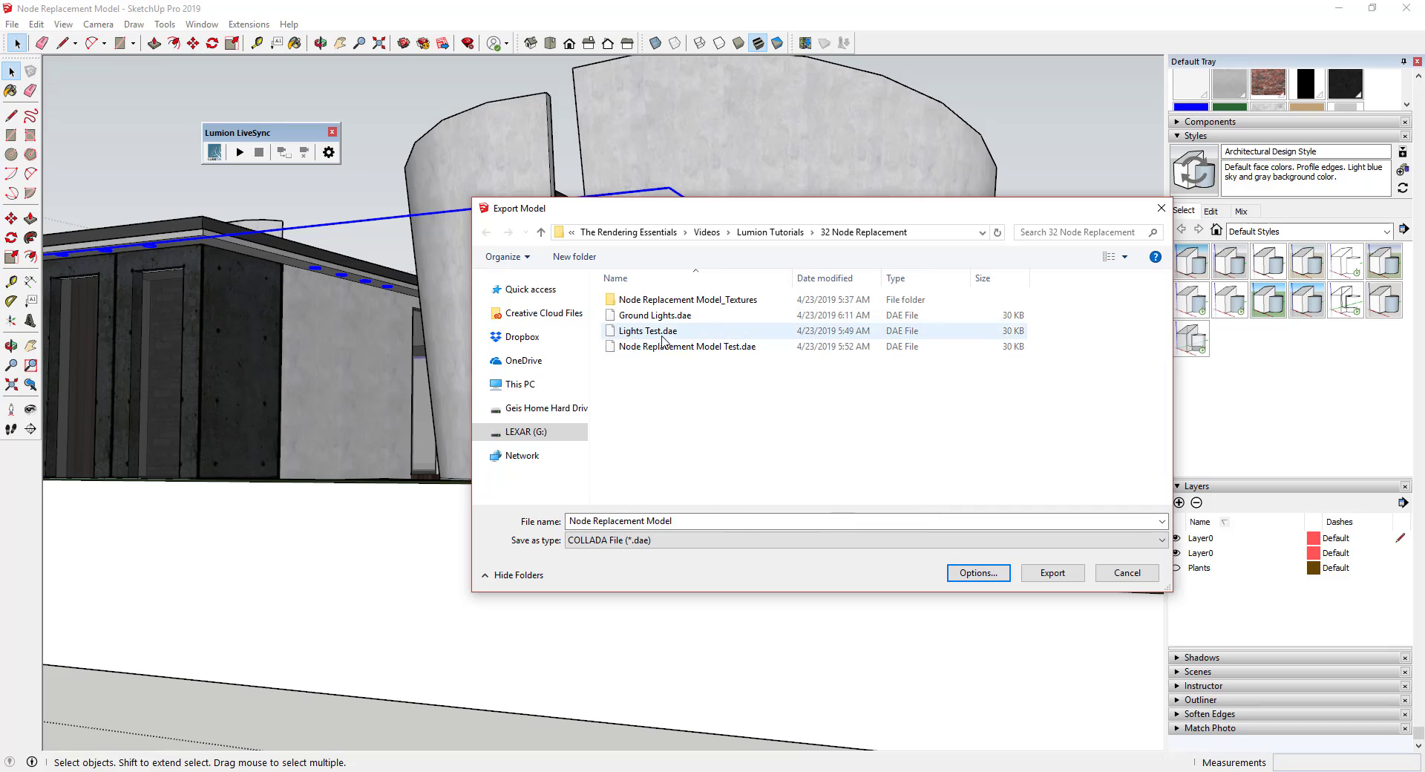
left_click(728, 520)
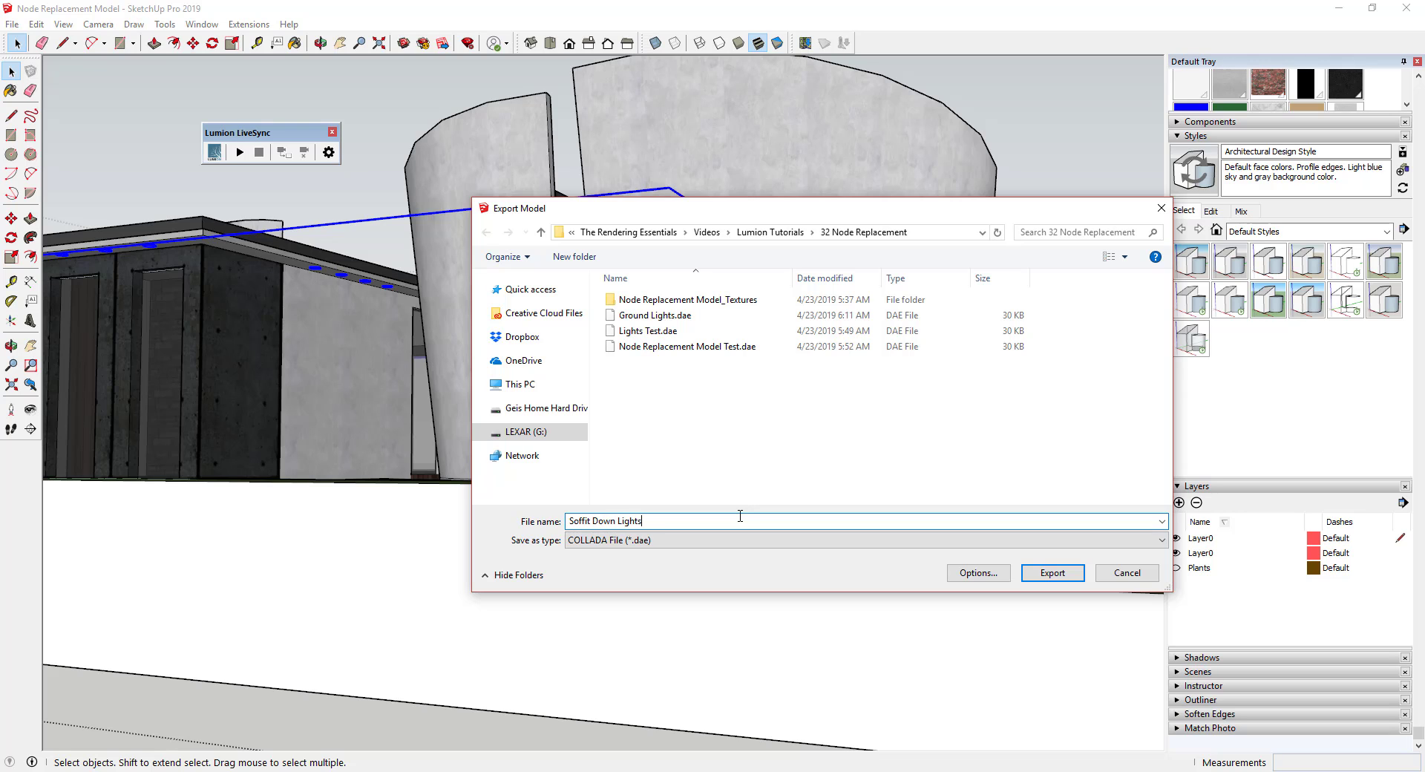
left_click(1044, 573)
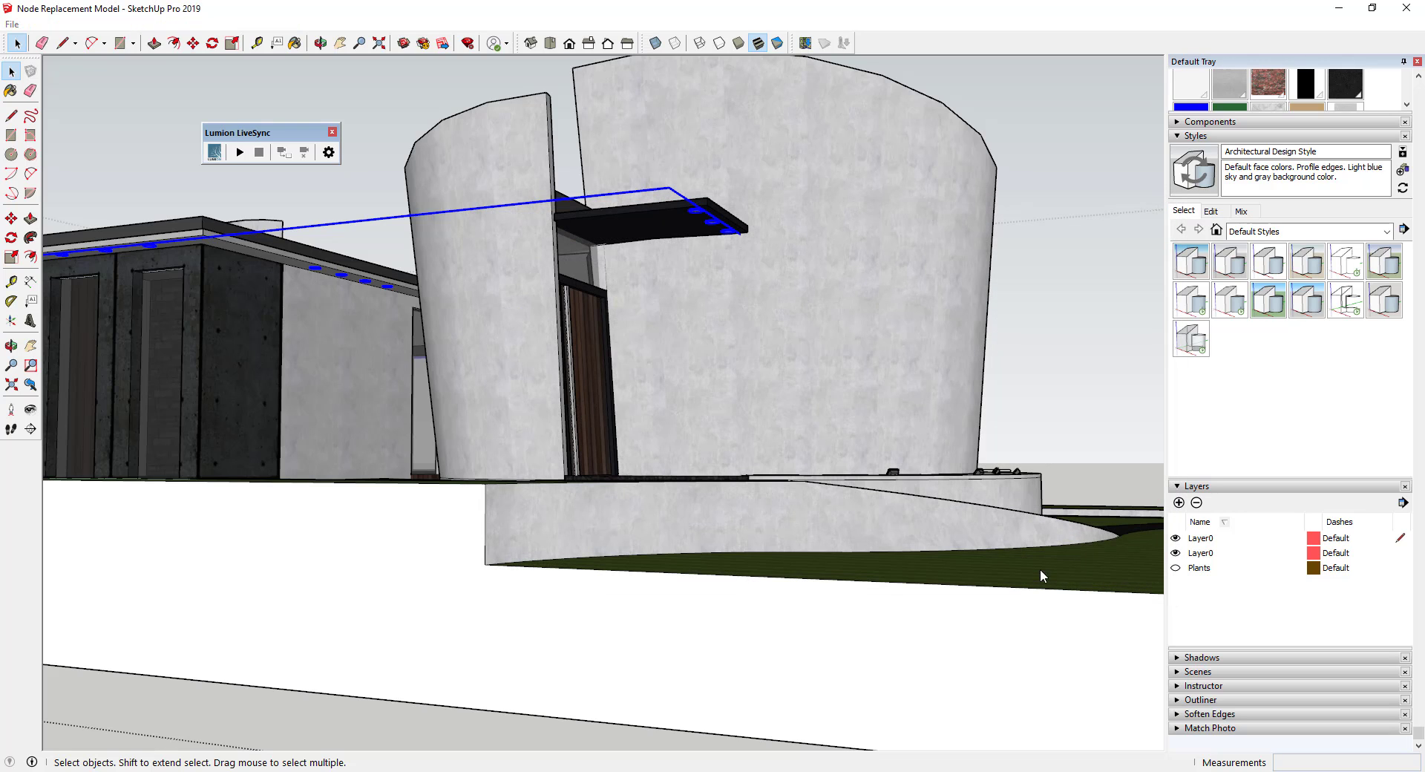
Switch to Lumion and import Soffit Down Lights.dae into the Node Imports category without animations or edges.
left_click(1341, 8)
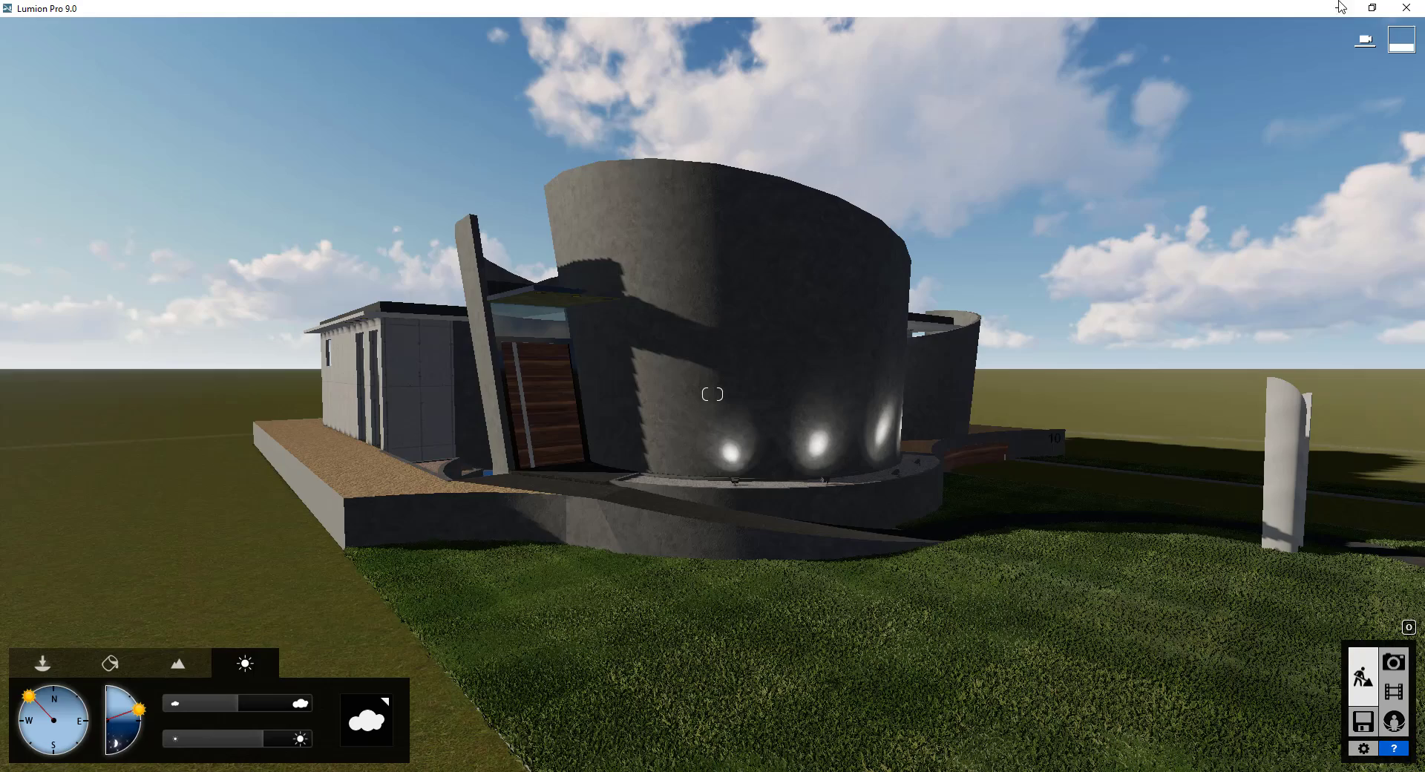
left_click(31, 663)
left_click(38, 719)
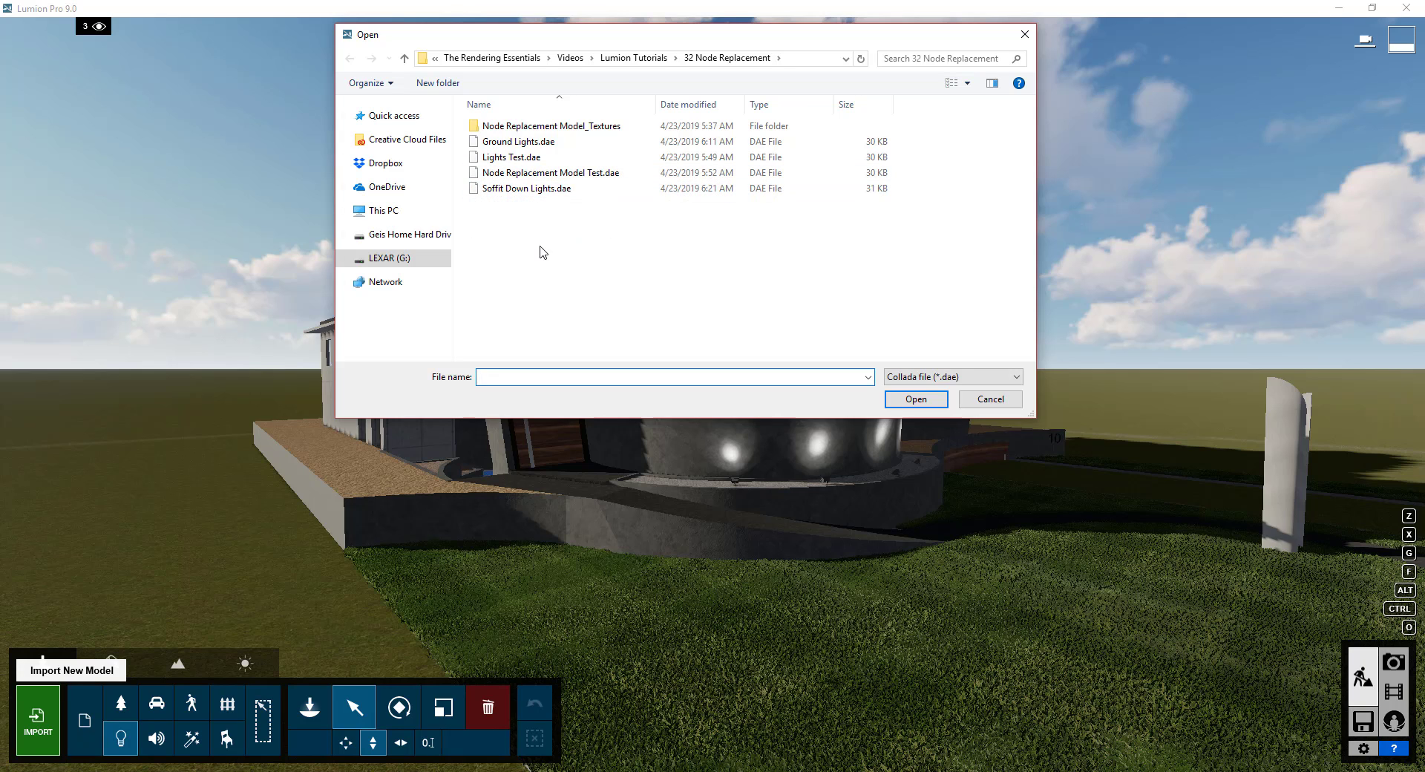
double_click(549, 189)
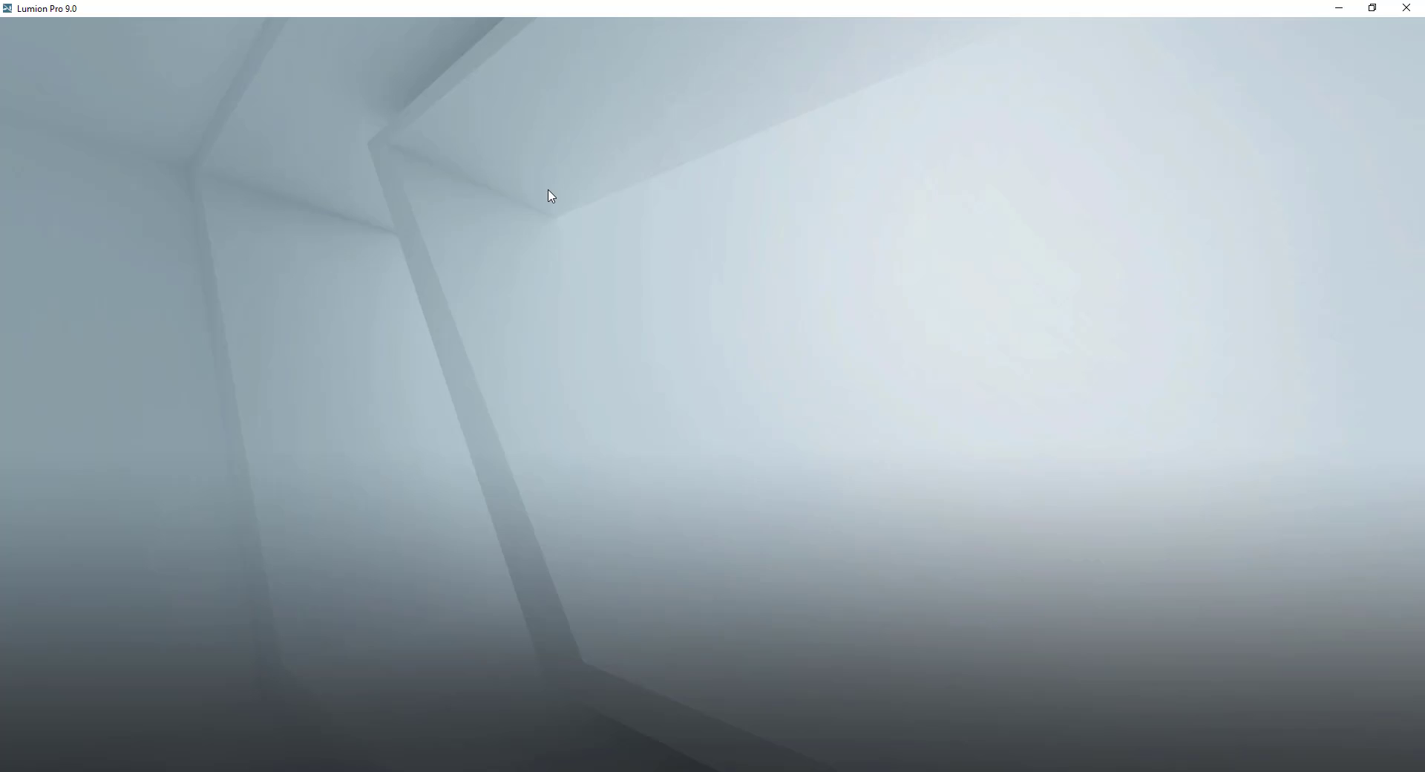
left_click(788, 364)
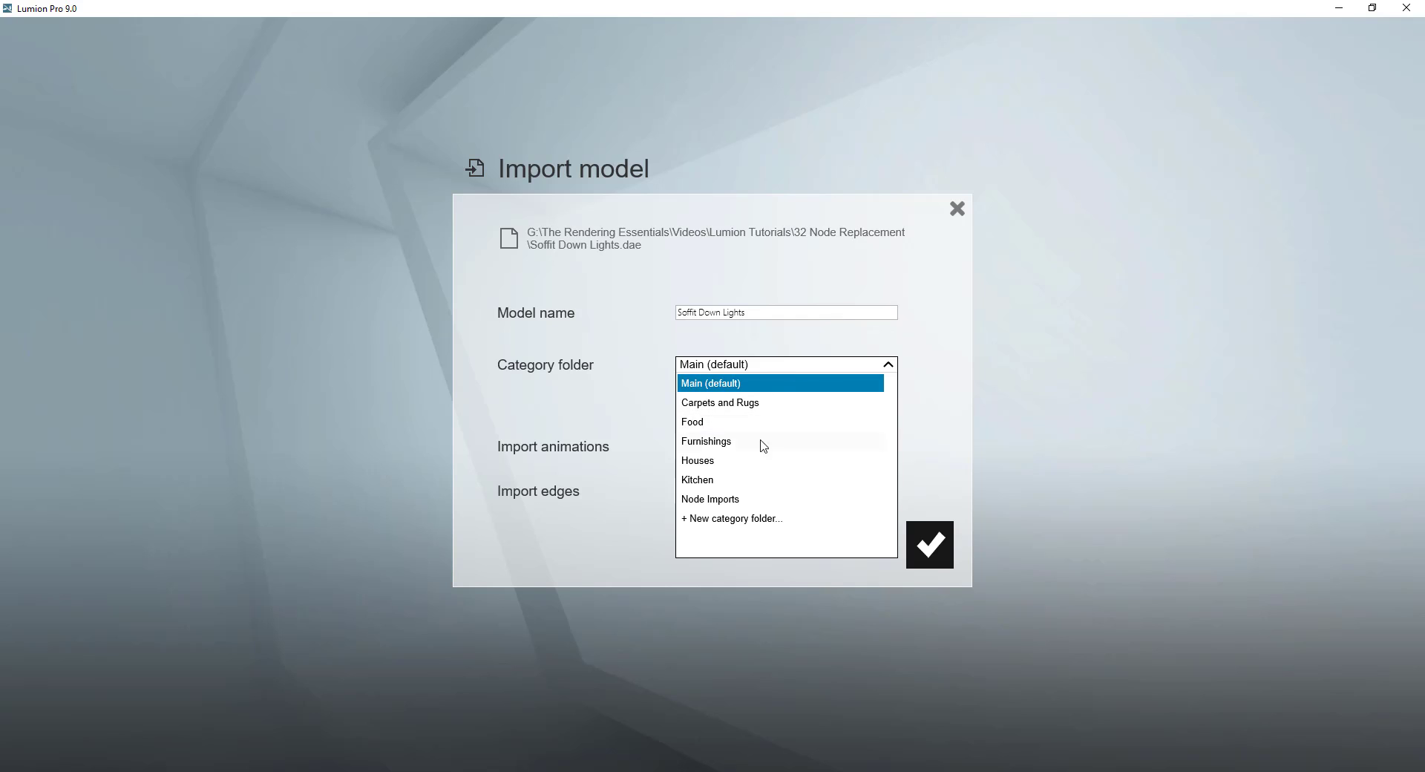
left_click(764, 499)
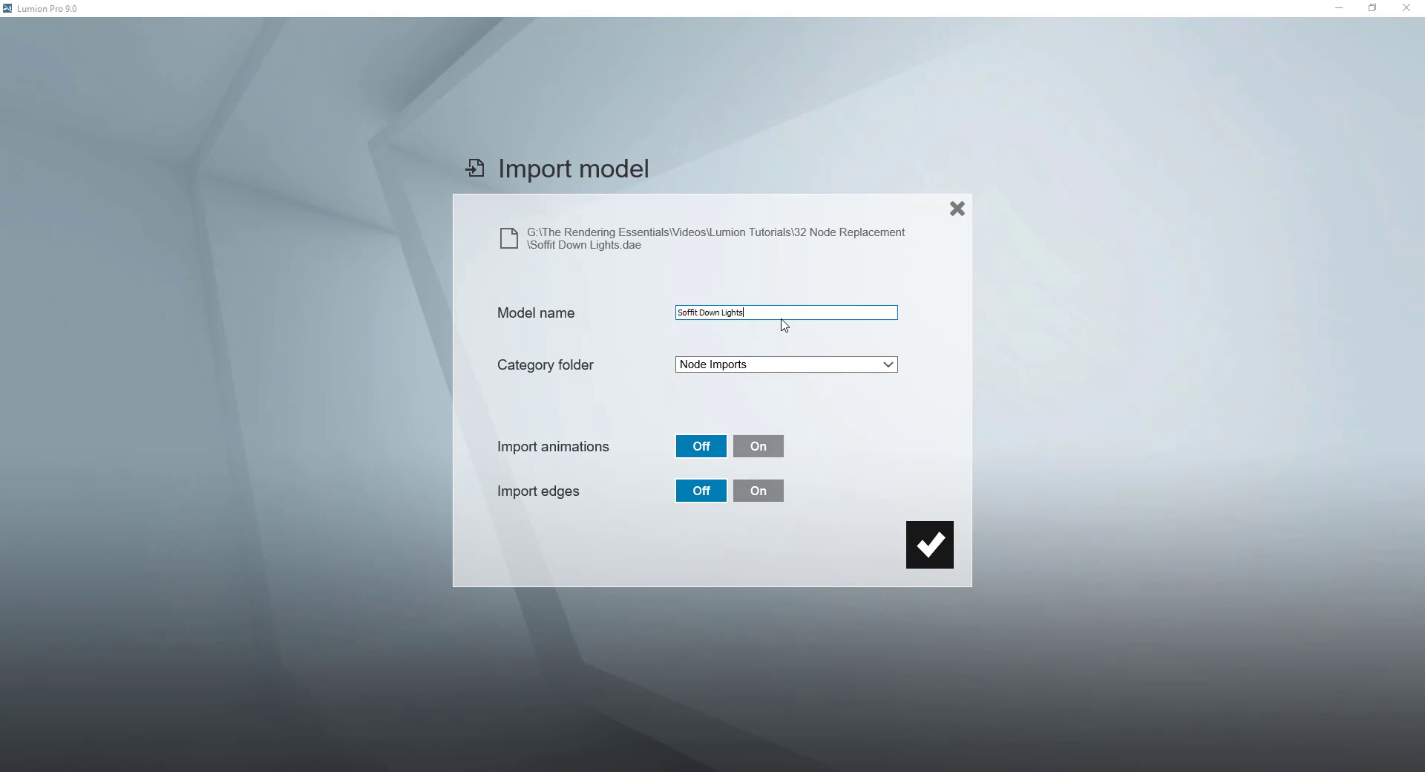
left_click(927, 547)
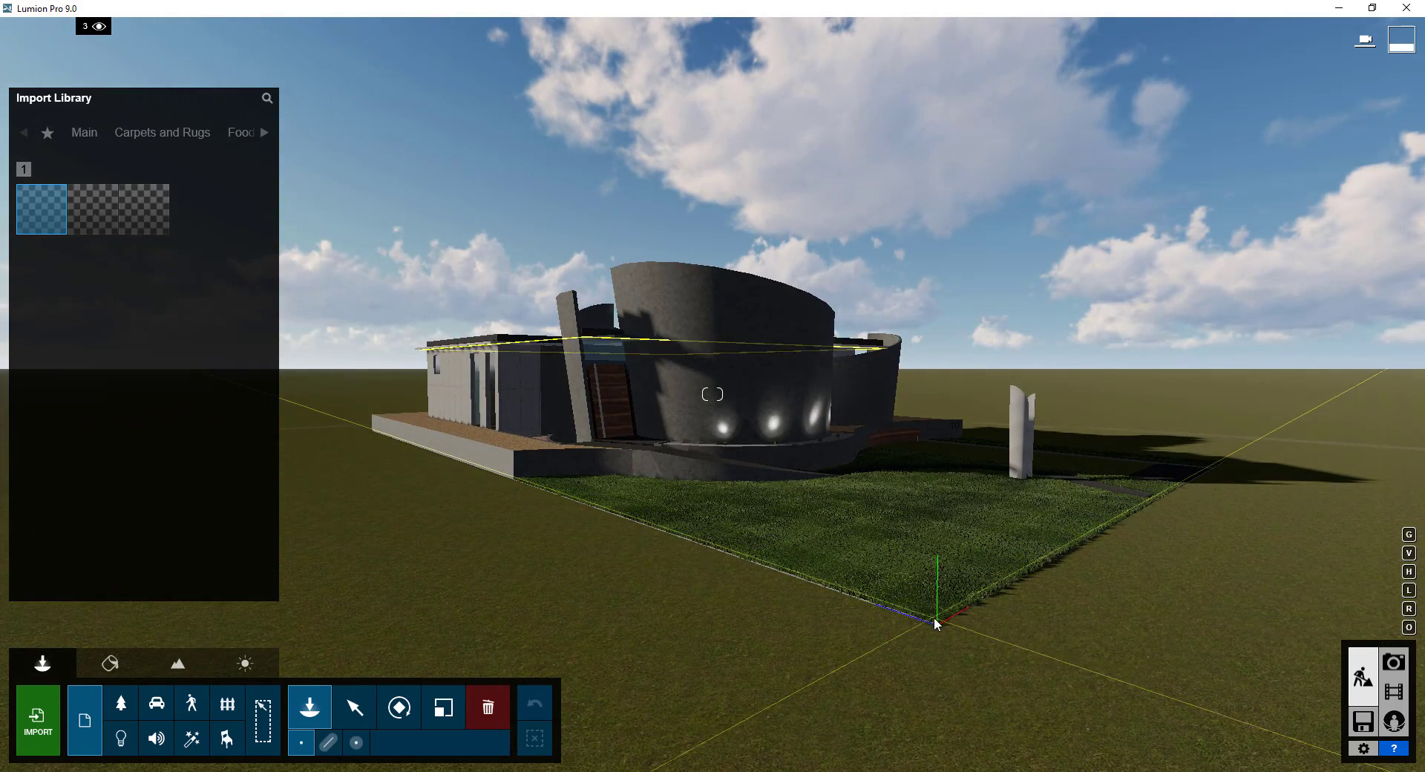
Place the imported soffit lights at the front corner of the site and align their position with the villa model.
left_click(937, 621)
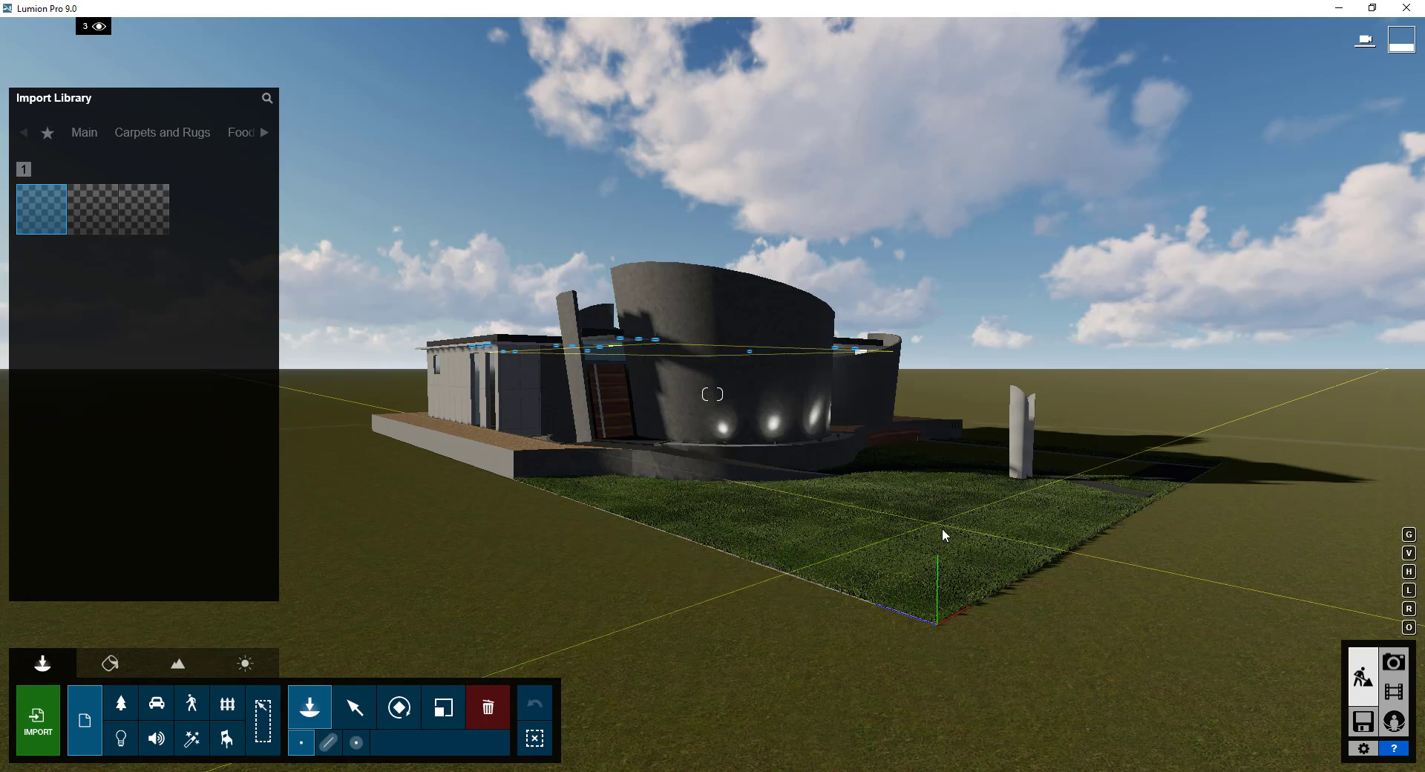
left_click(355, 709)
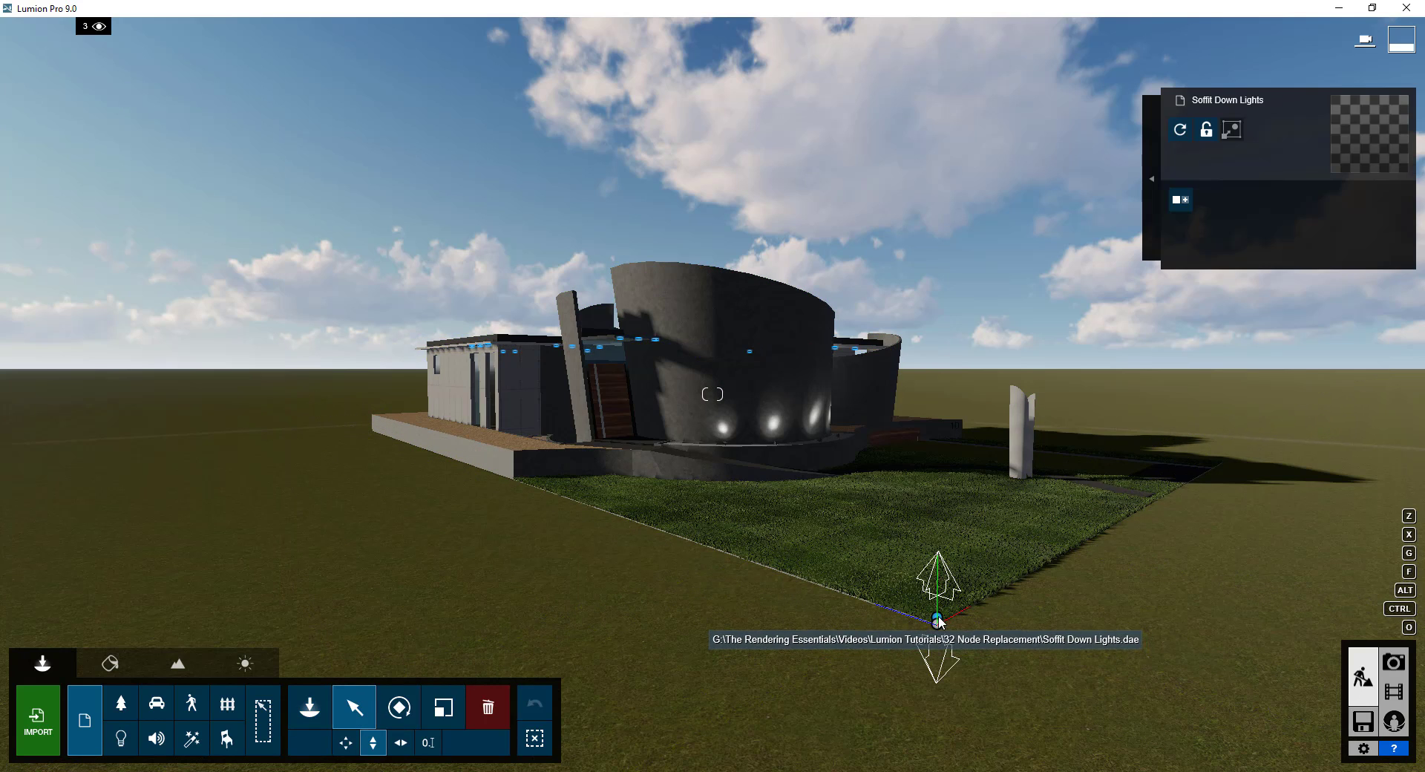
left_click_drag(914, 597, 983, 651, "ctrl")
mouse_move(1223, 220)
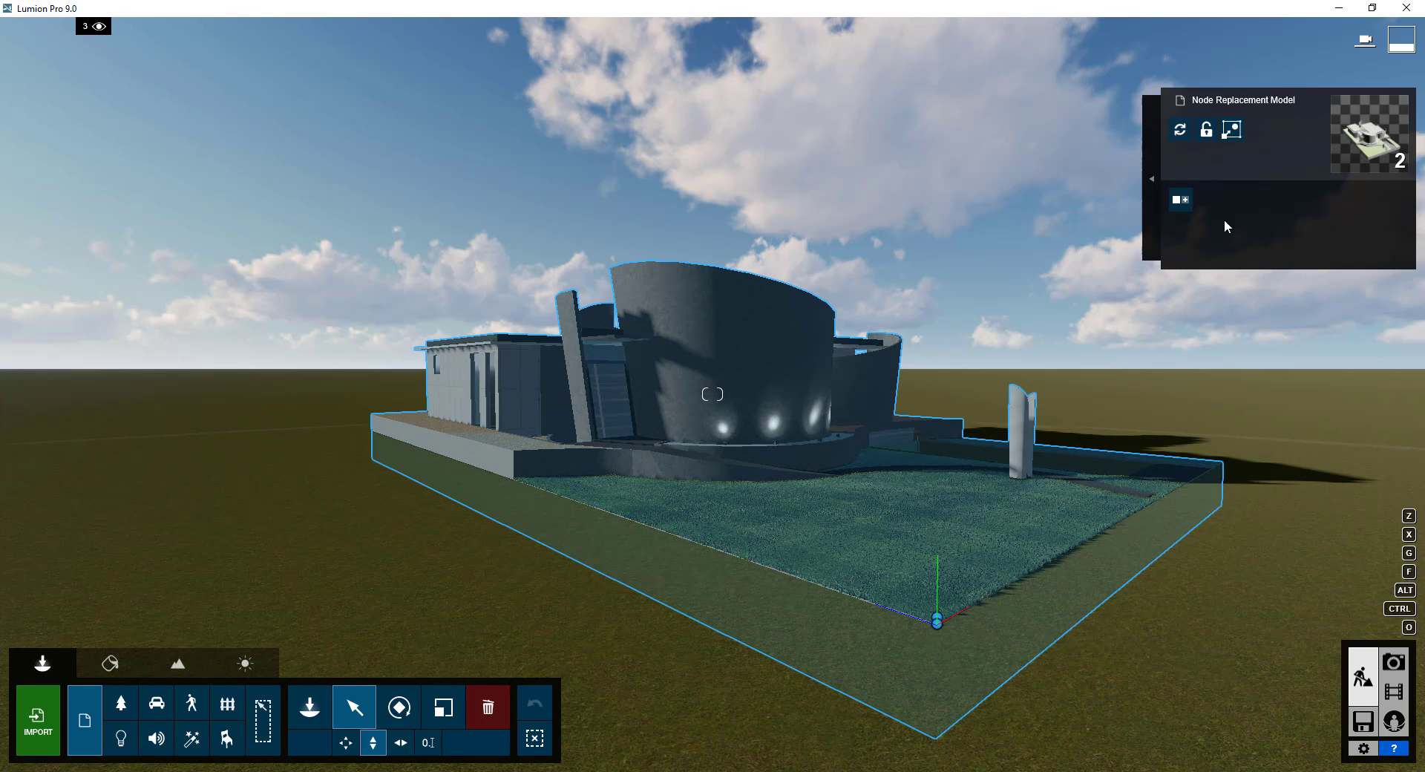
left_click(1150, 152)
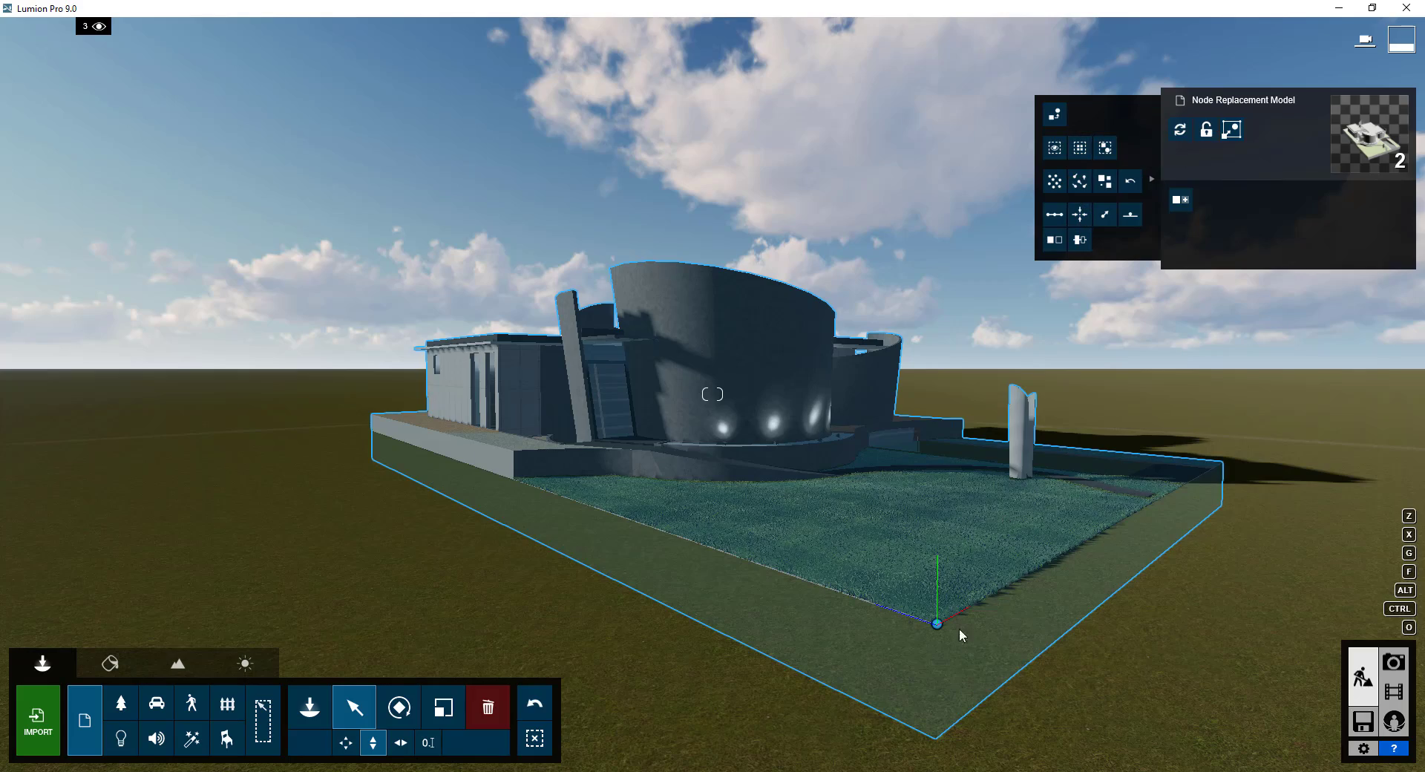
Select the Soffit Down Lights model at the entrance canopy and start replacing its nodes with library objects.
right_click_drag(874, 562, 751, 346)
key("w")
left_click(751, 342)
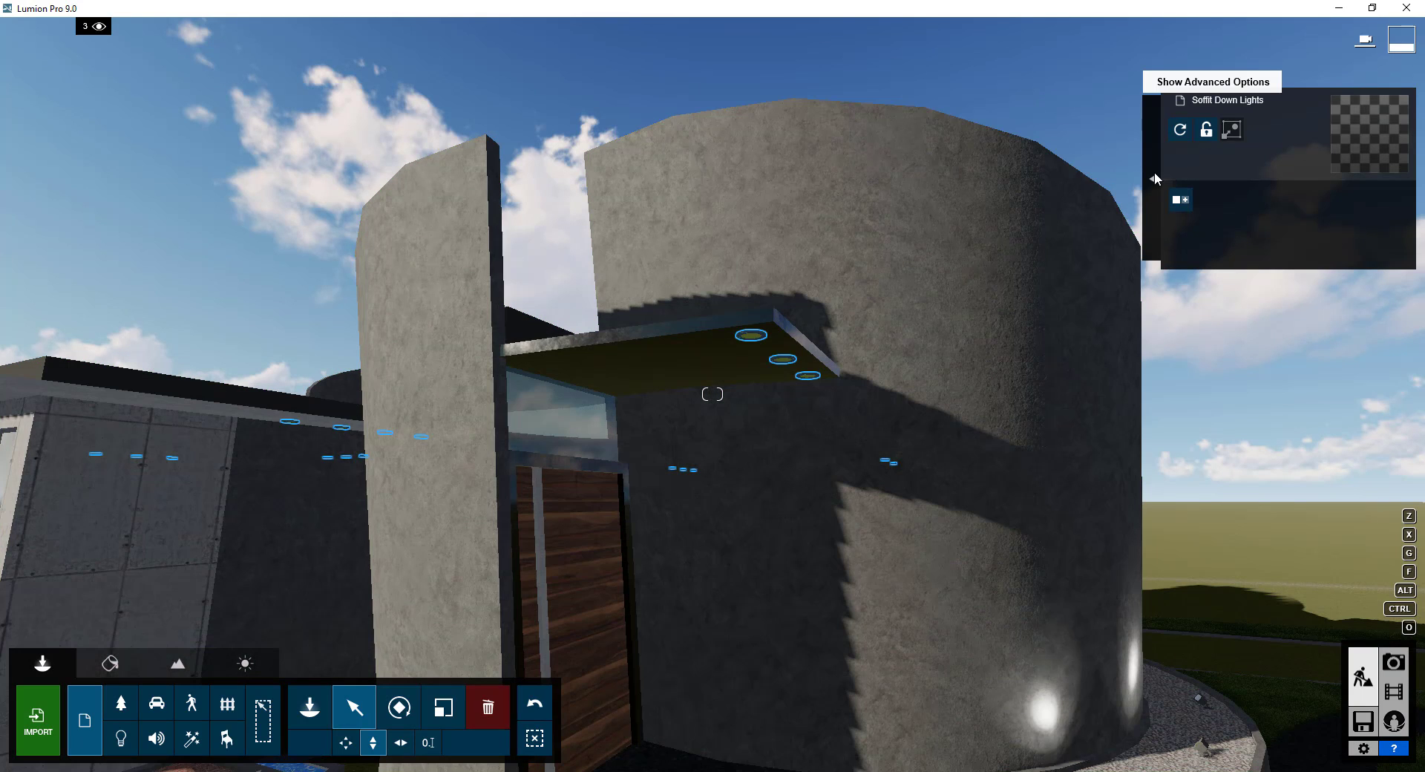
left_click(1152, 178)
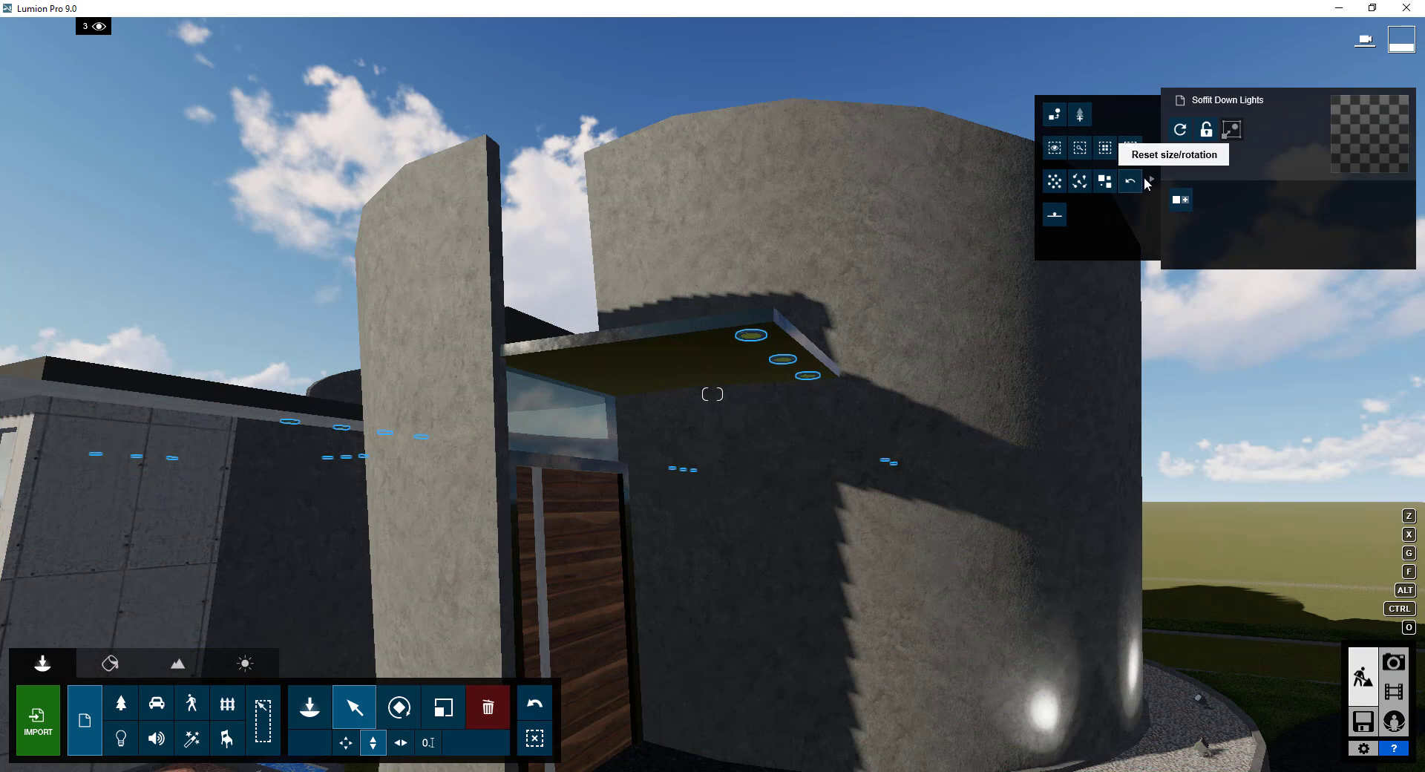
left_click(1054, 113)
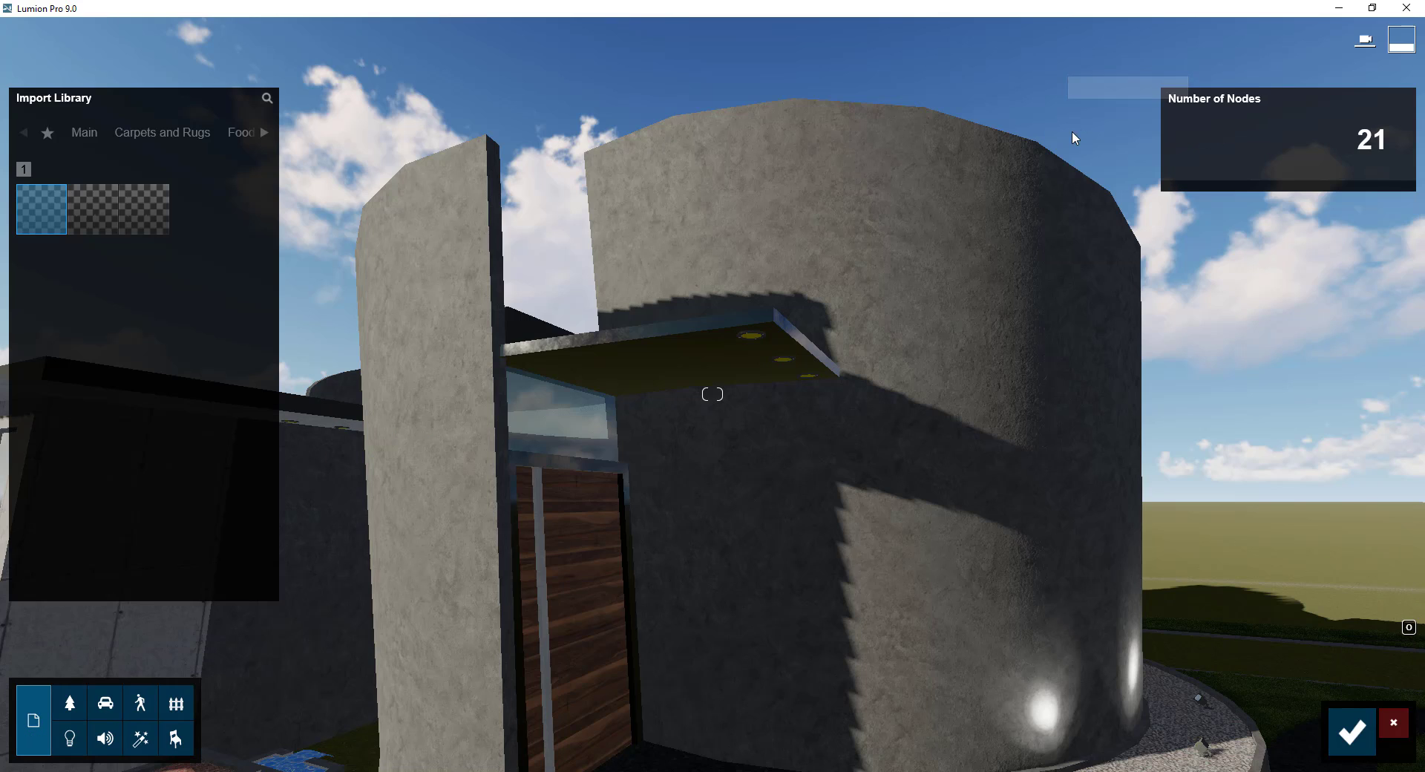
Choose the Lamp22 spotlight as the replacement for the soffit nodes and confirm the placement.
left_click(72, 737)
left_click(149, 314)
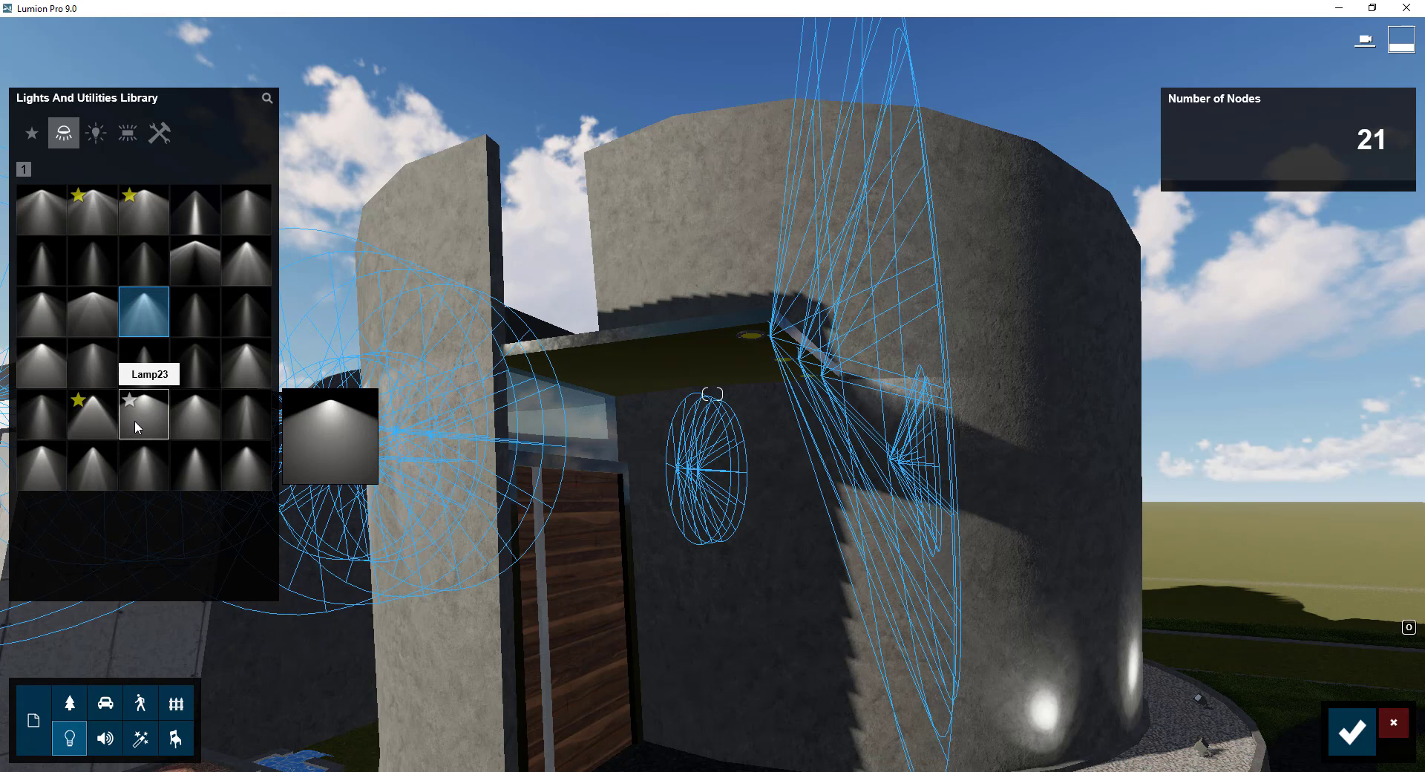
left_click(94, 422)
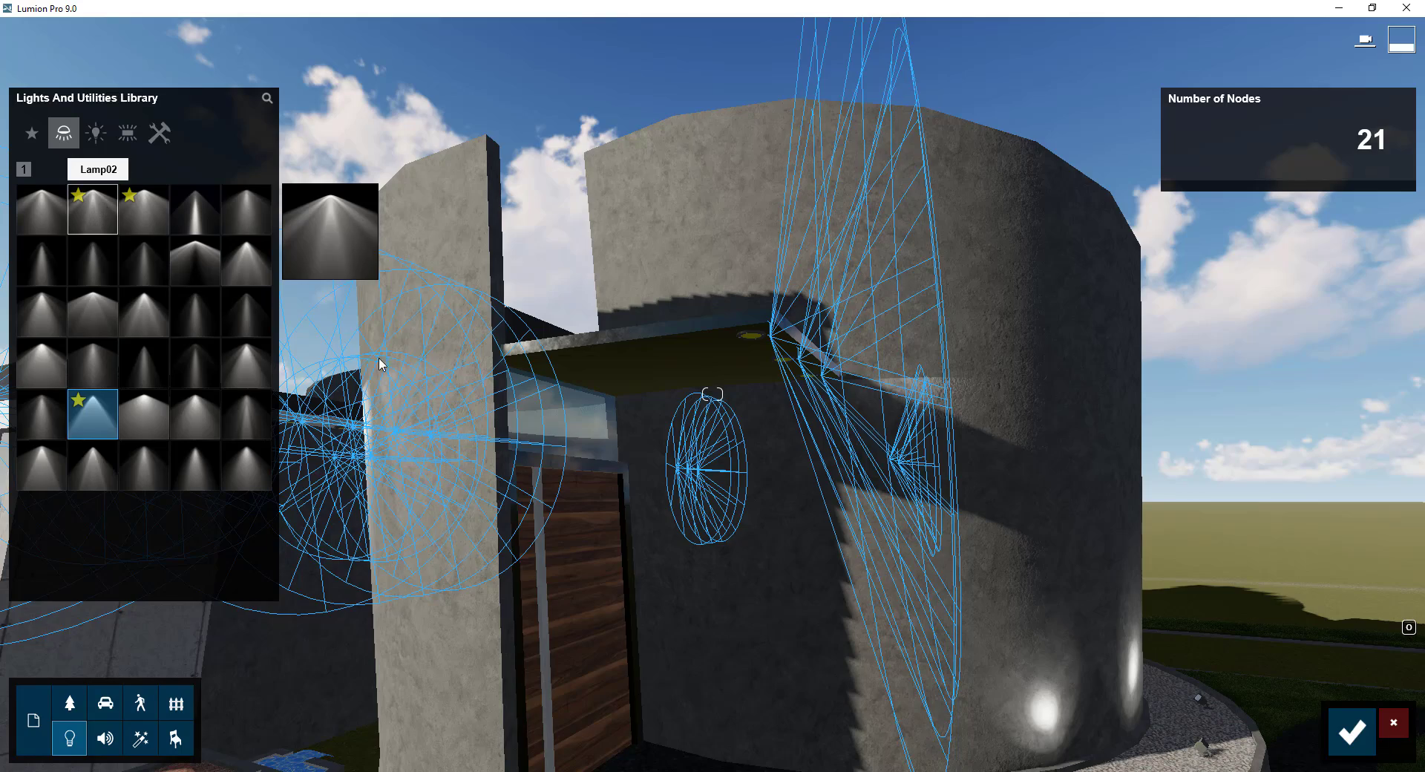
right_click_drag(889, 527, 884, 571)
mouse_move(713, 394)
right_mouse_down()
mouse_move(712, 409)
mouse_move(703, 394)
right_mouse_up()
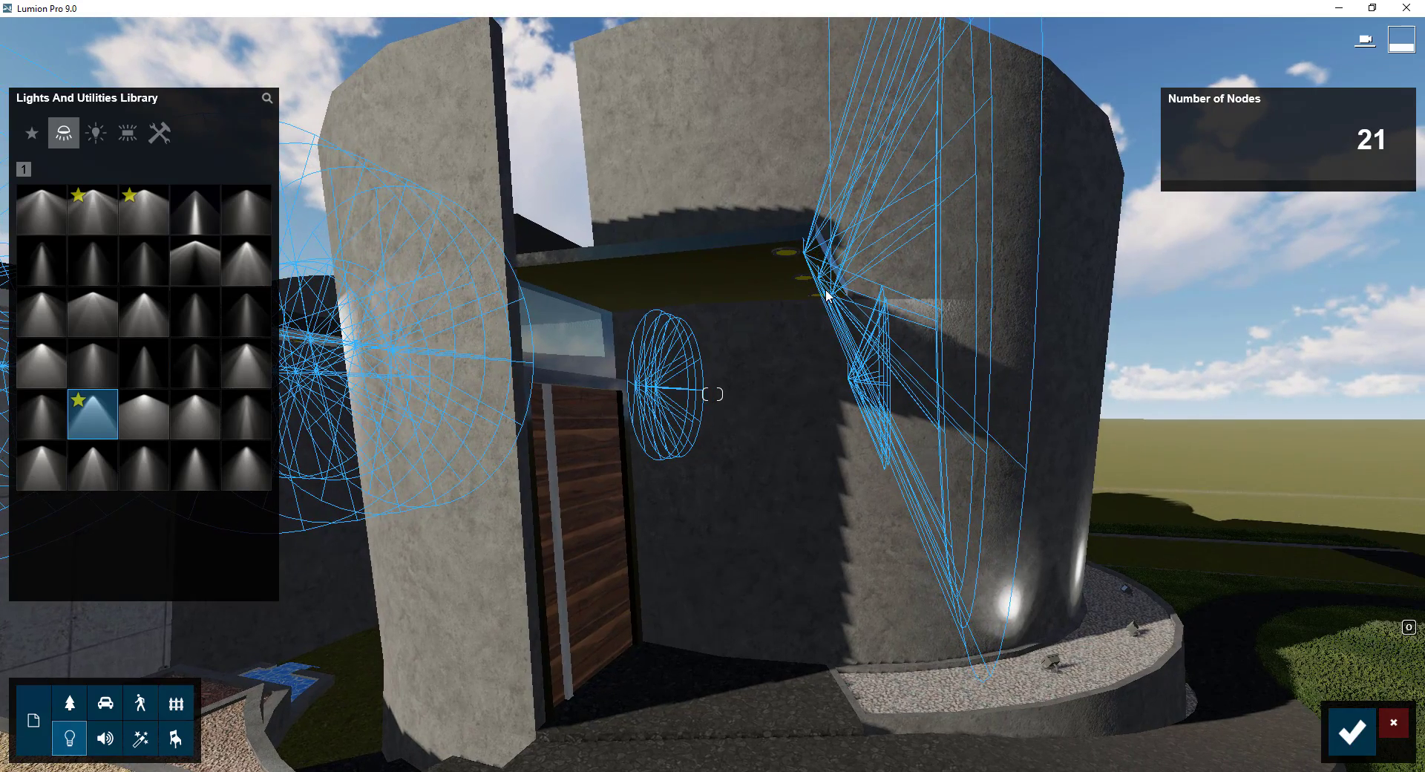
scroll(827, 295, "up", 4)
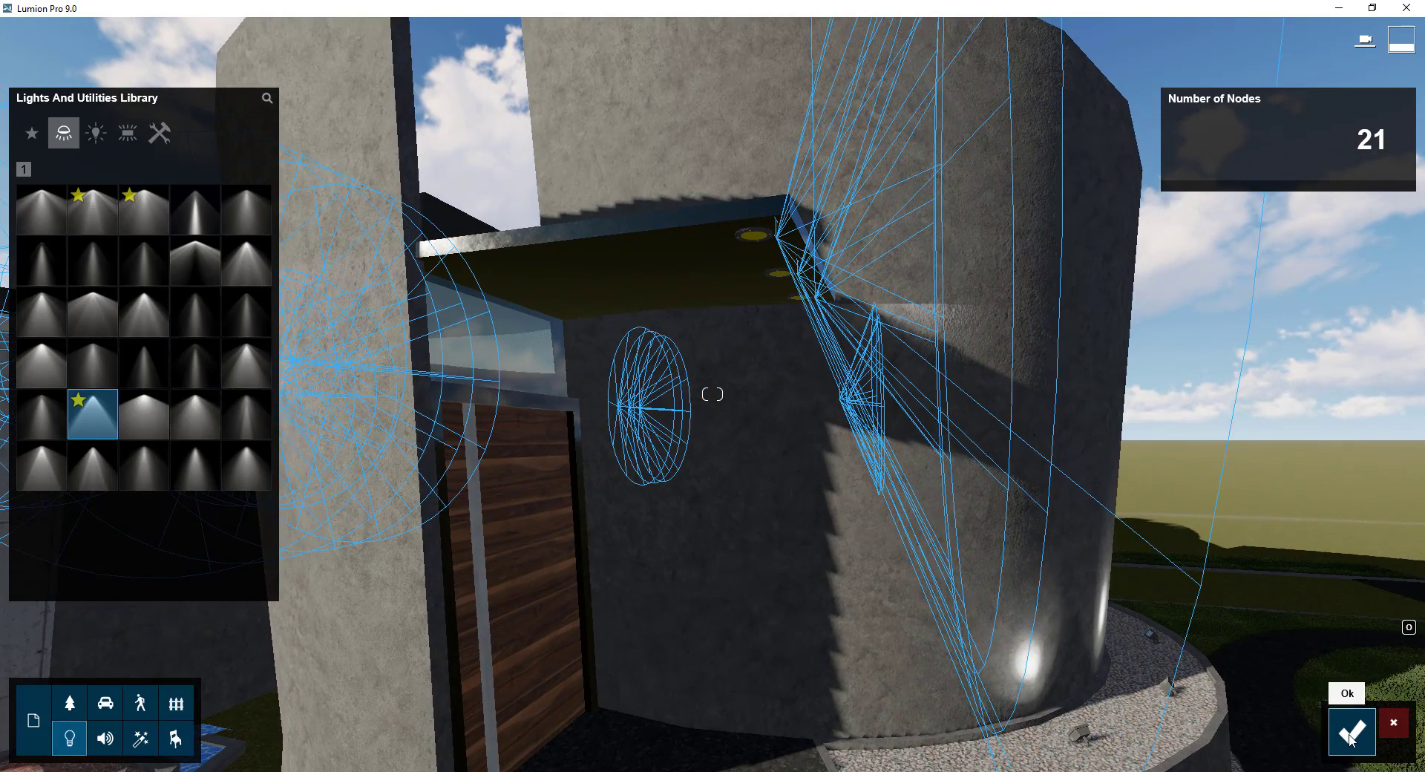
left_click(1351, 734)
Rotate all the placed soffit spotlights together so that they point straight down.
left_click(402, 711)
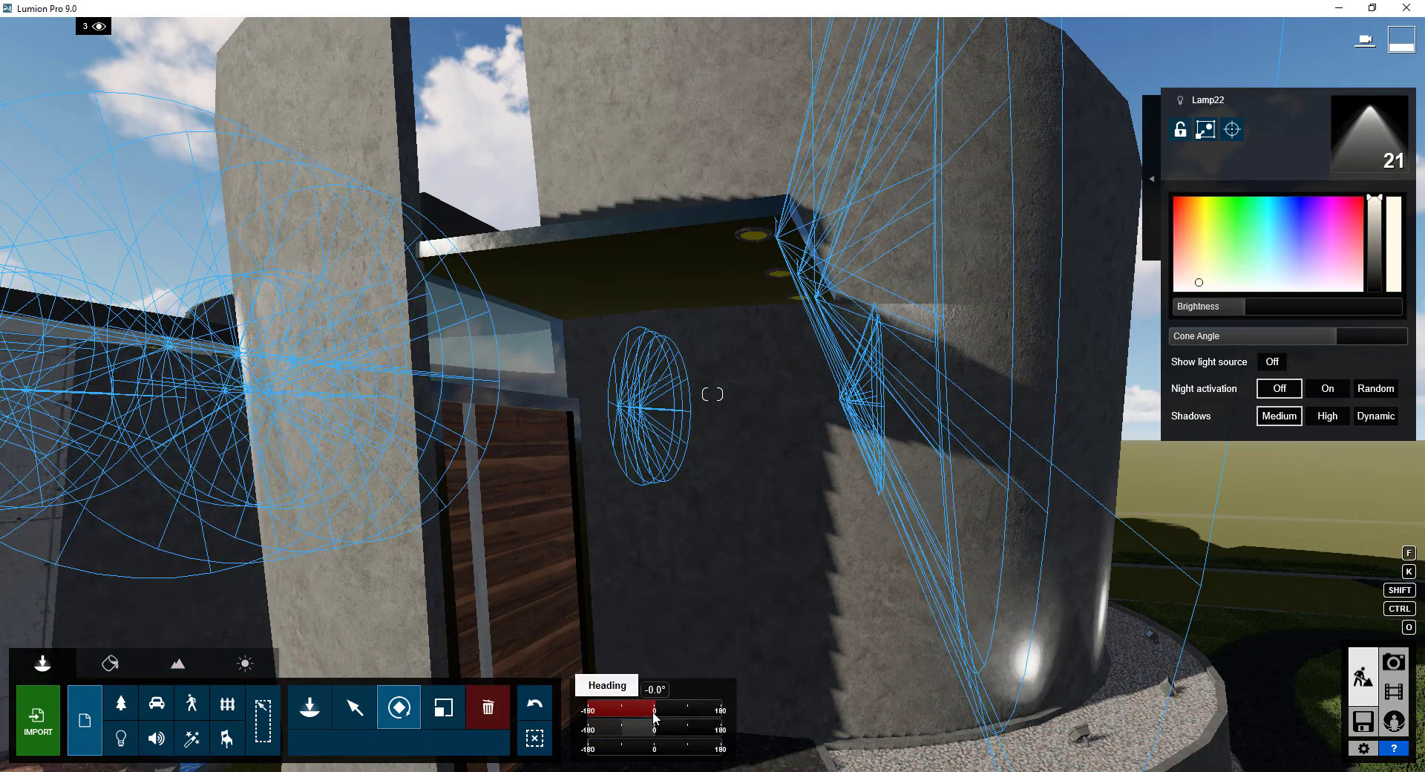
left_click_drag(655, 710, 689, 727)
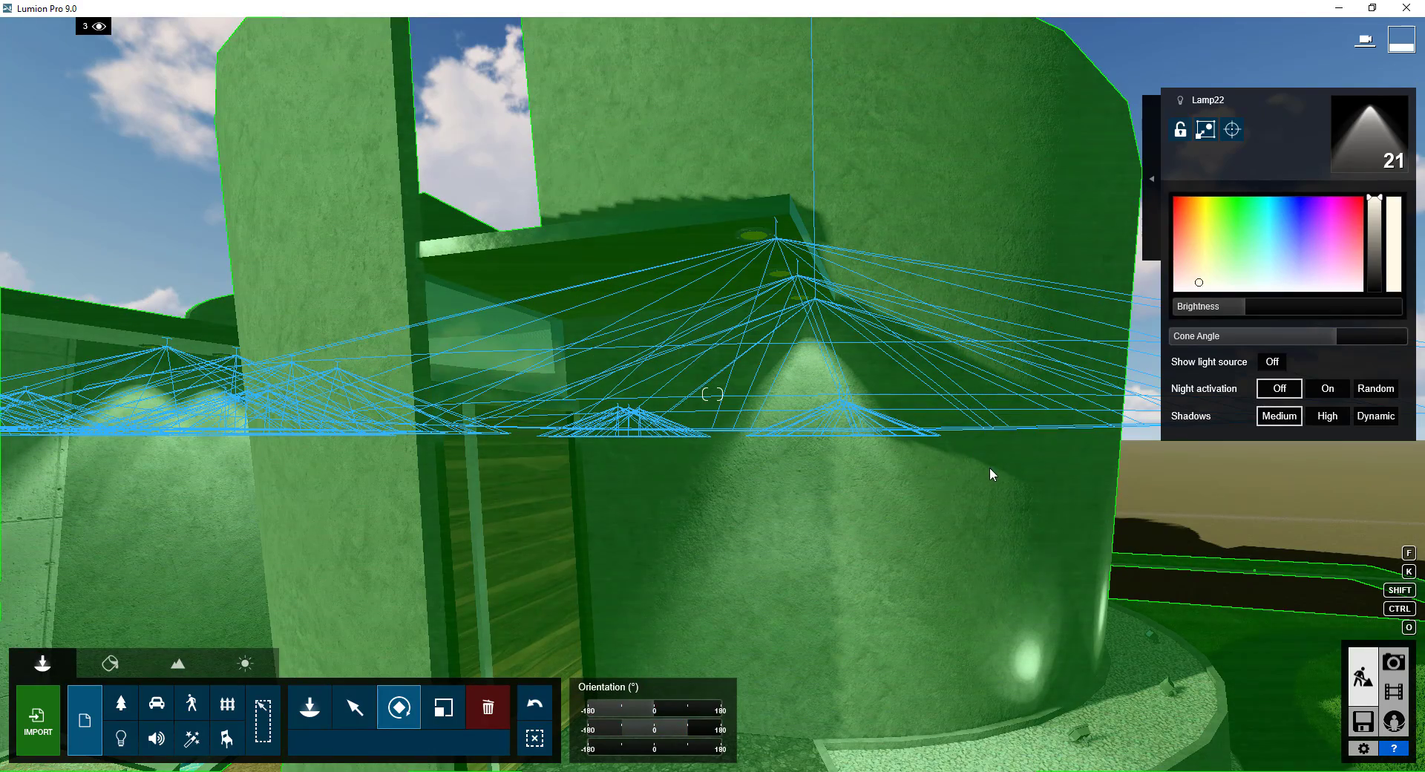
key("s")
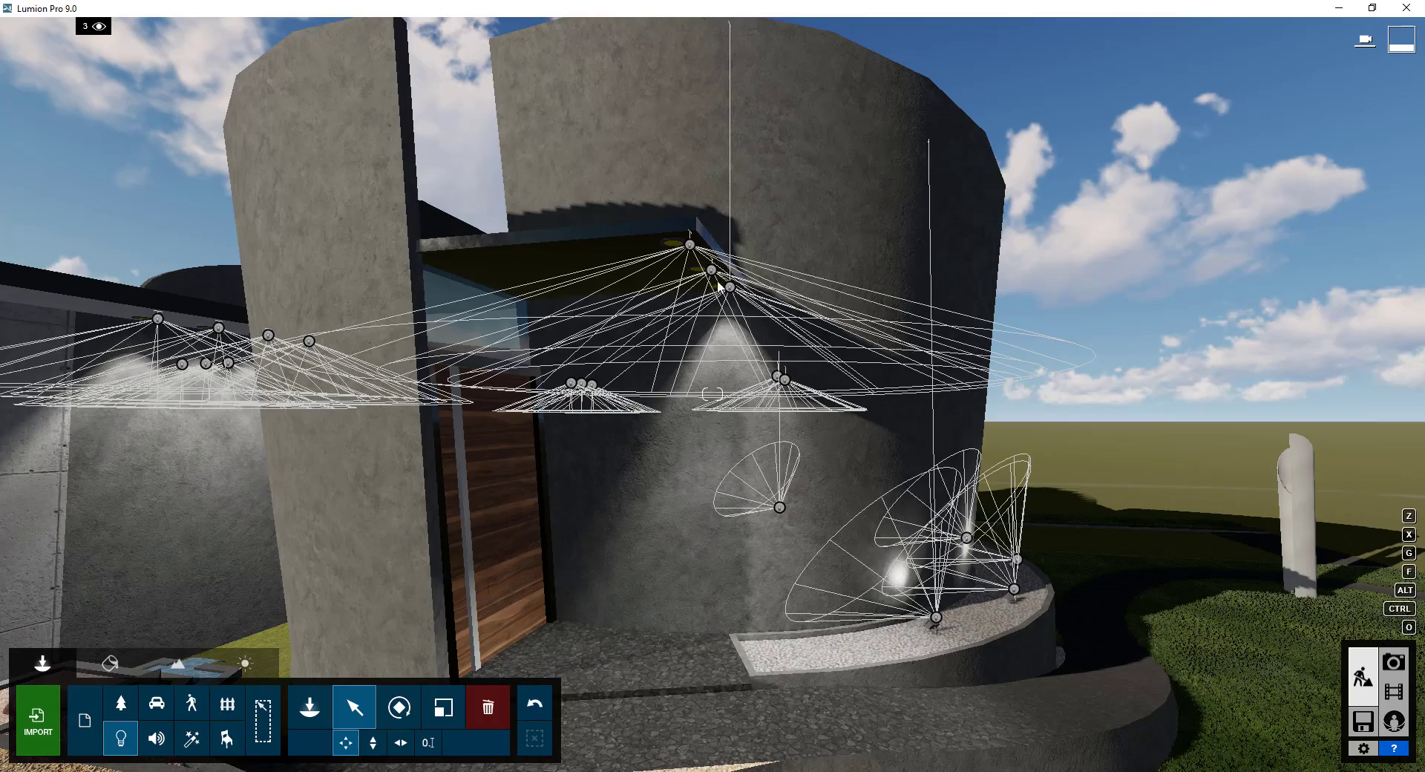
Select one canopy spotlight and extend the selection to all the Lamp22 soffit lights.
mouse_move(690, 250)
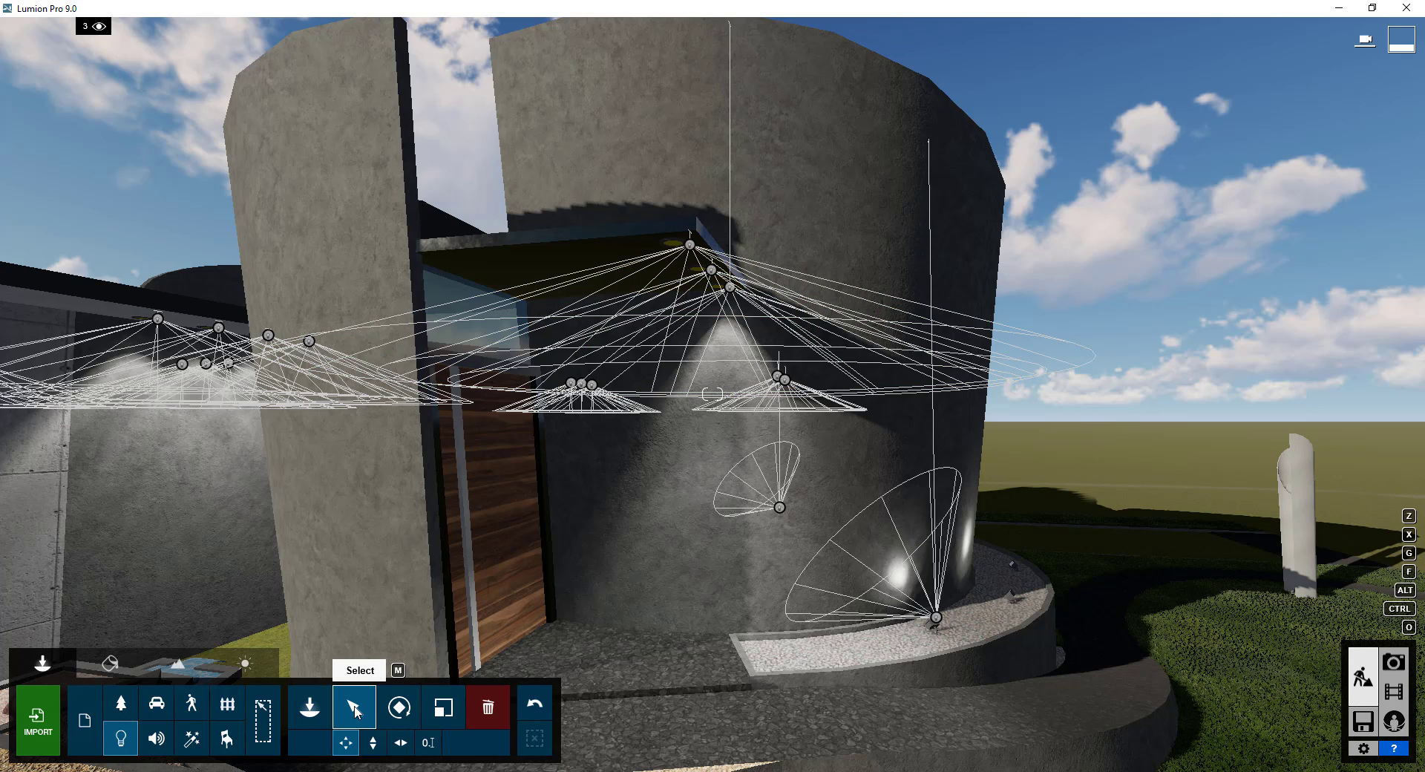
left_click(690, 244)
left_click(1152, 178)
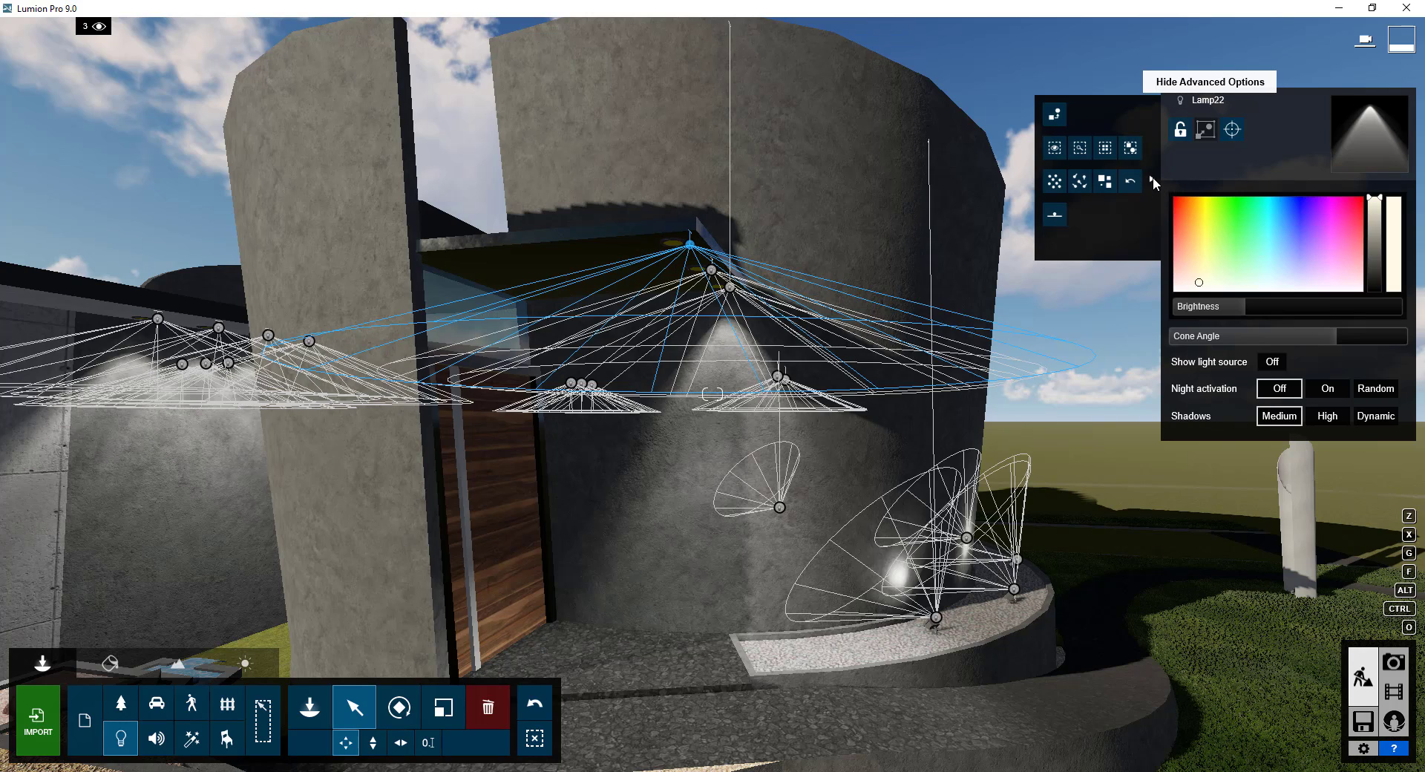
left_click(1102, 150)
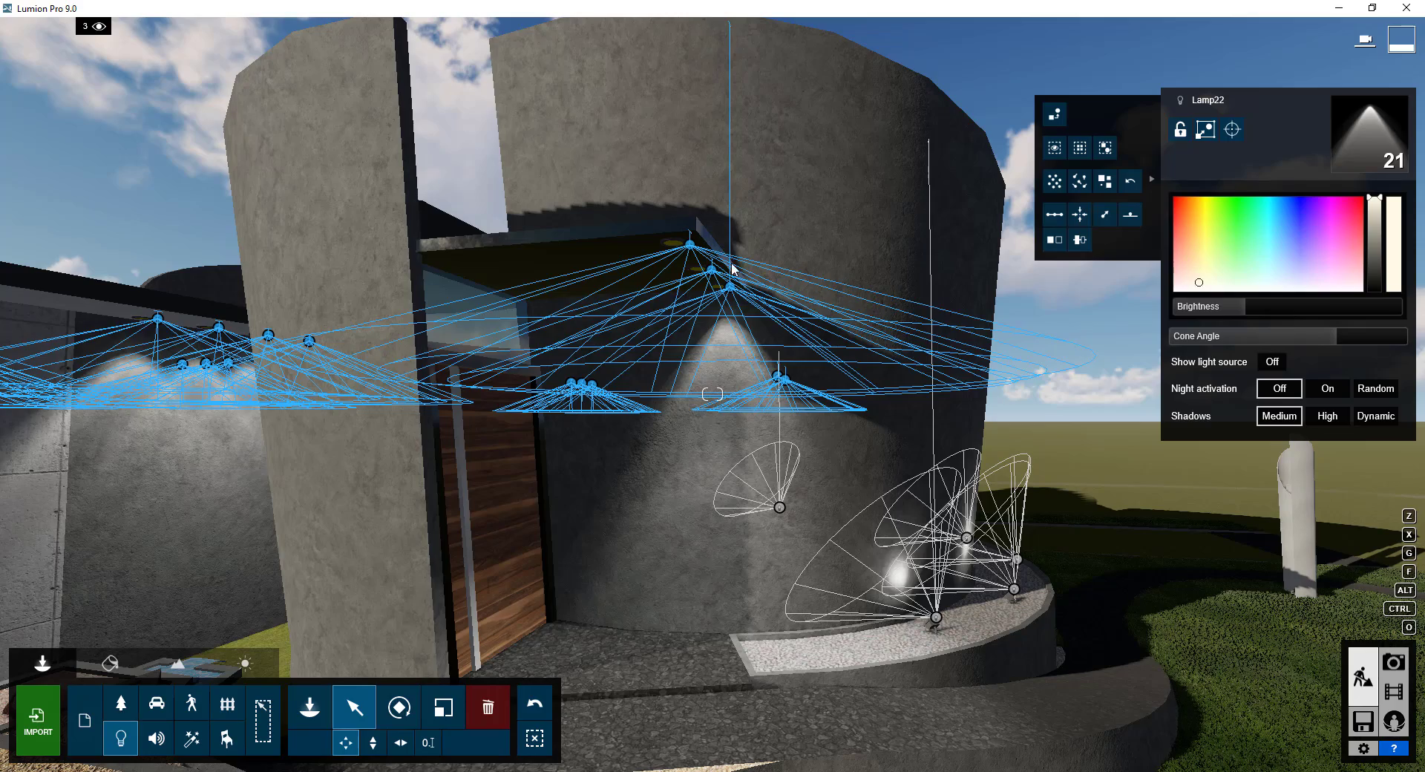
Shift the selected soffit spotlights slightly sideways towards the canopy fixtures and lower them a little.
left_click_drag(689, 252, 676, 252)
mouse_move(679, 251)
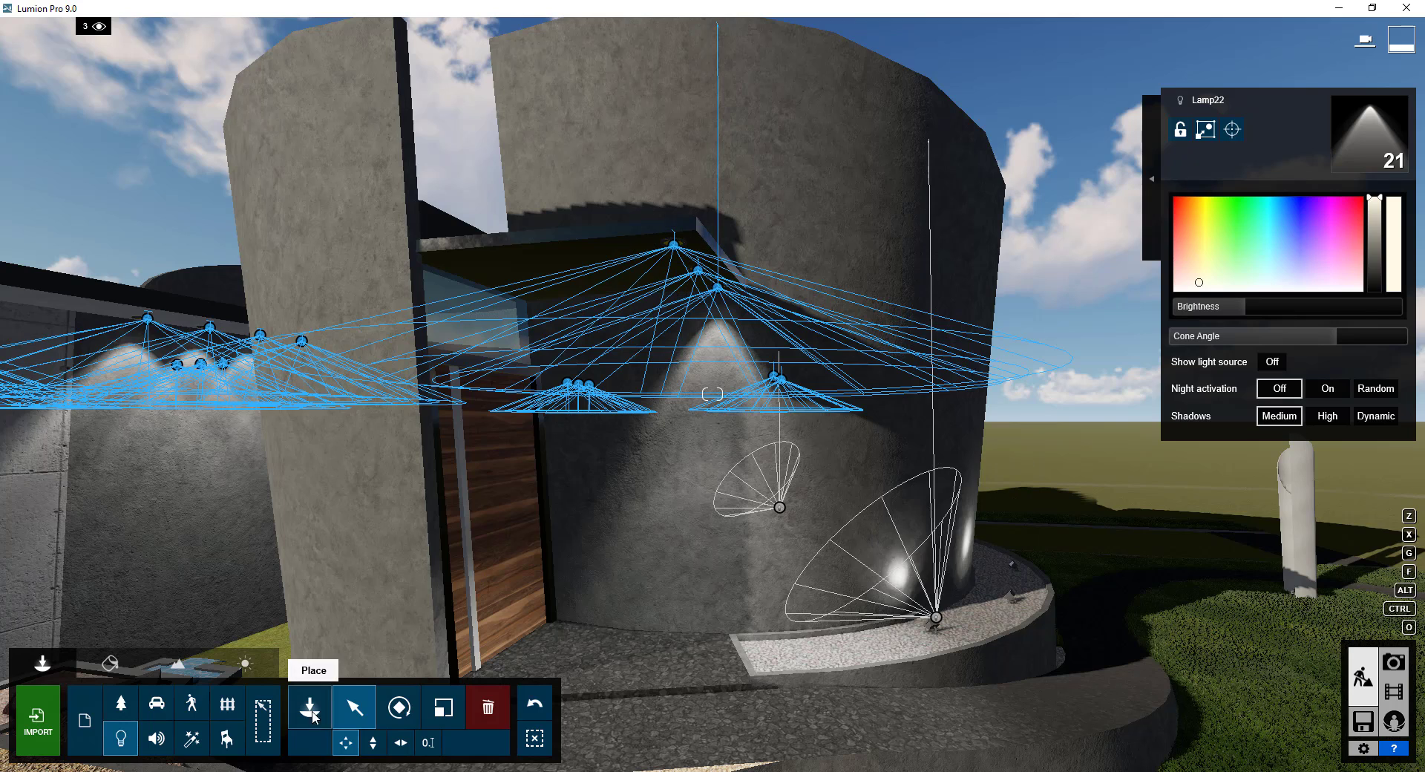
left_click(373, 742)
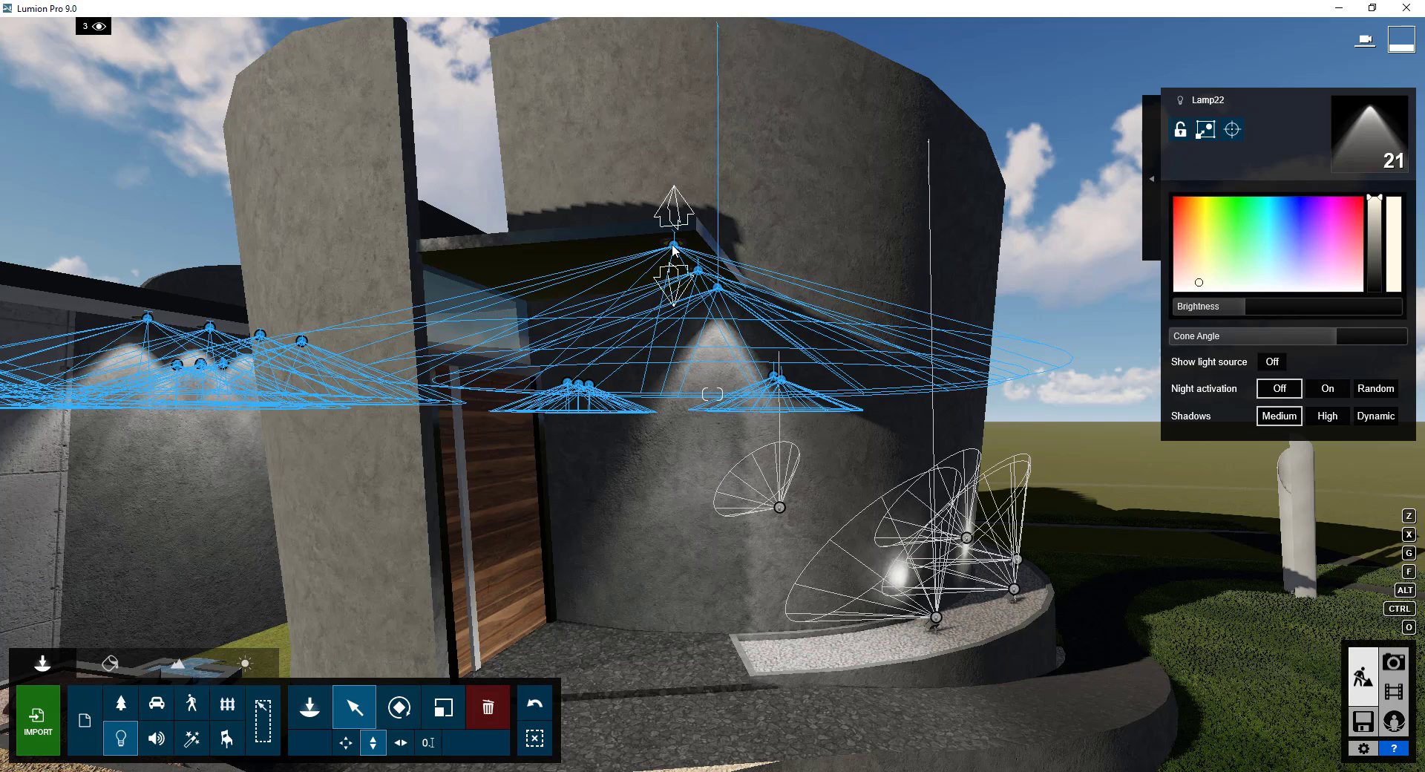
left_click_drag(671, 248, 671, 254)
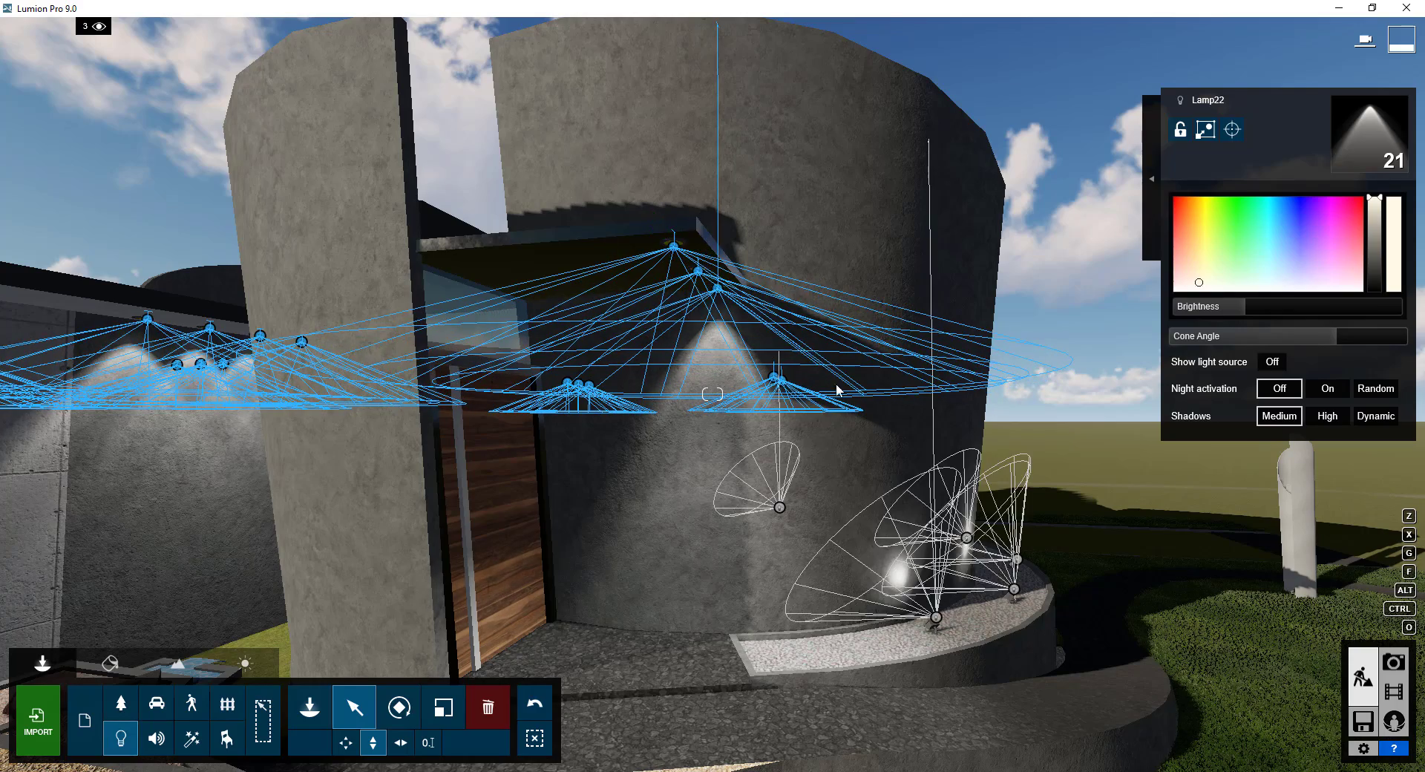
Lower the sun below the horizon to turn the scene around the lit villa to night.
key("s")
mouse_move(836, 391)
right_mouse_down()
mouse_move(834, 410)
mouse_move(820, 407)
right_mouse_up()
key("w")
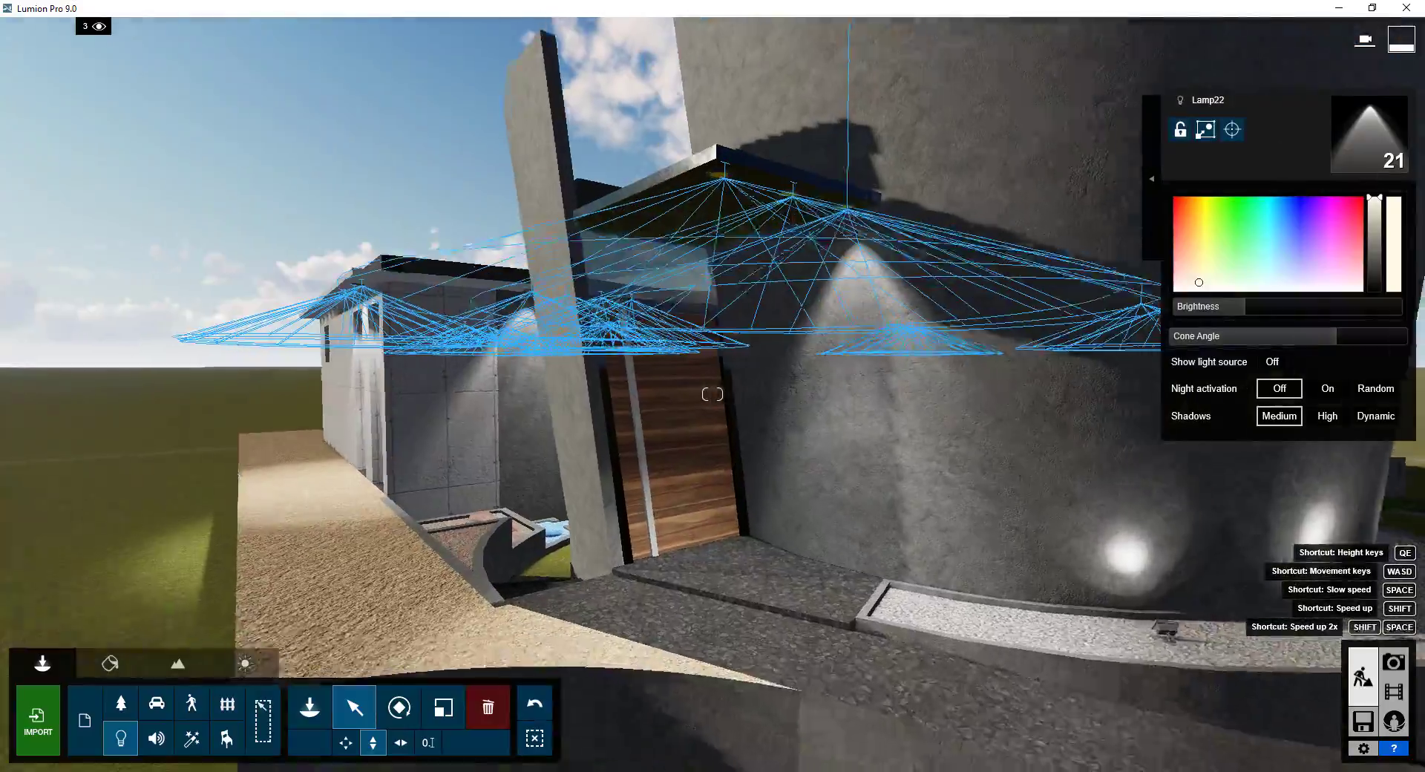
key("w")
key("a")
right_click_drag(713, 394, 809, 414)
key("d")
key("s")
key("s")
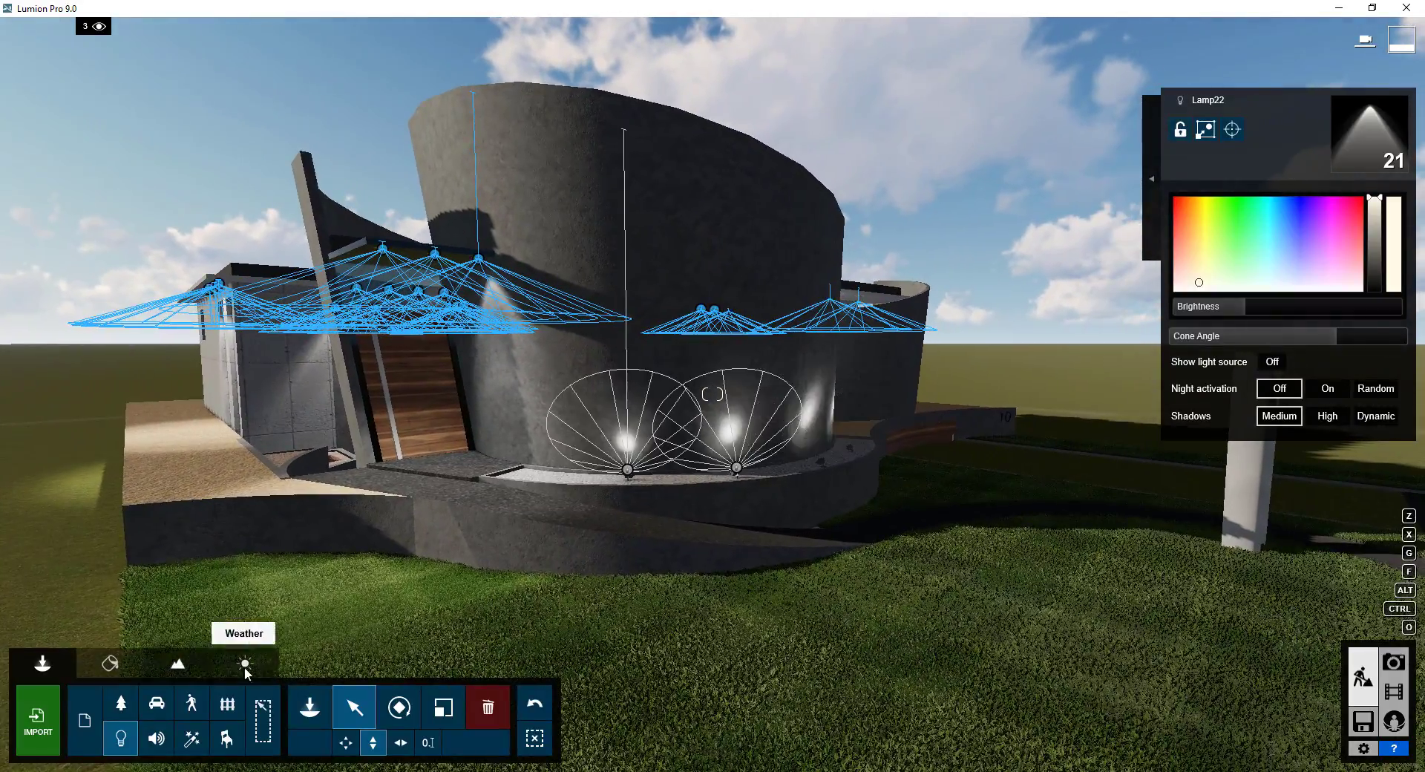
left_click(245, 662)
left_click_drag(121, 703, 132, 740)
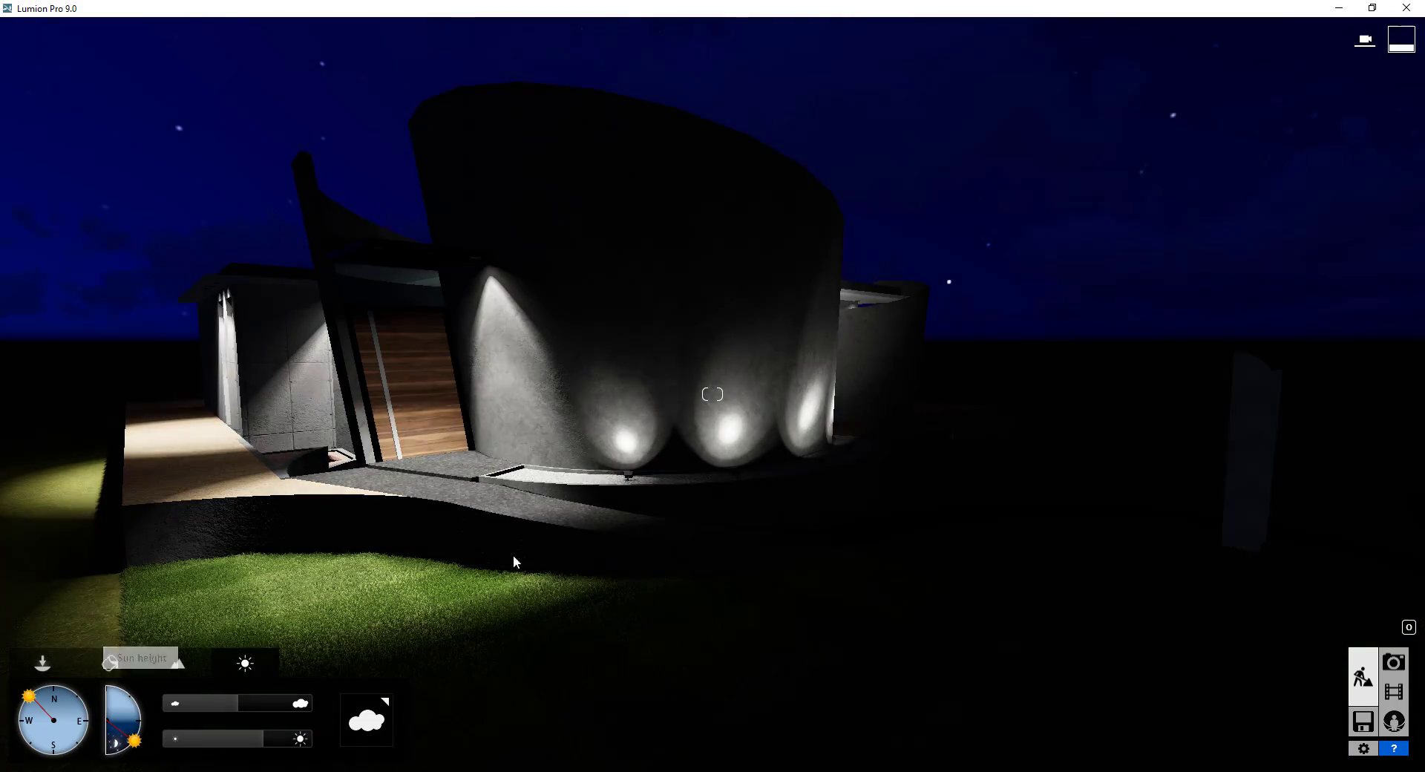
Check the villa's night lighting in Photo mode with the Night style, then return to Build mode.
mouse_move(881, 447)
right_mouse_down()
mouse_move(801, 443)
mouse_move(906, 454)
right_mouse_up()
left_click(1394, 664)
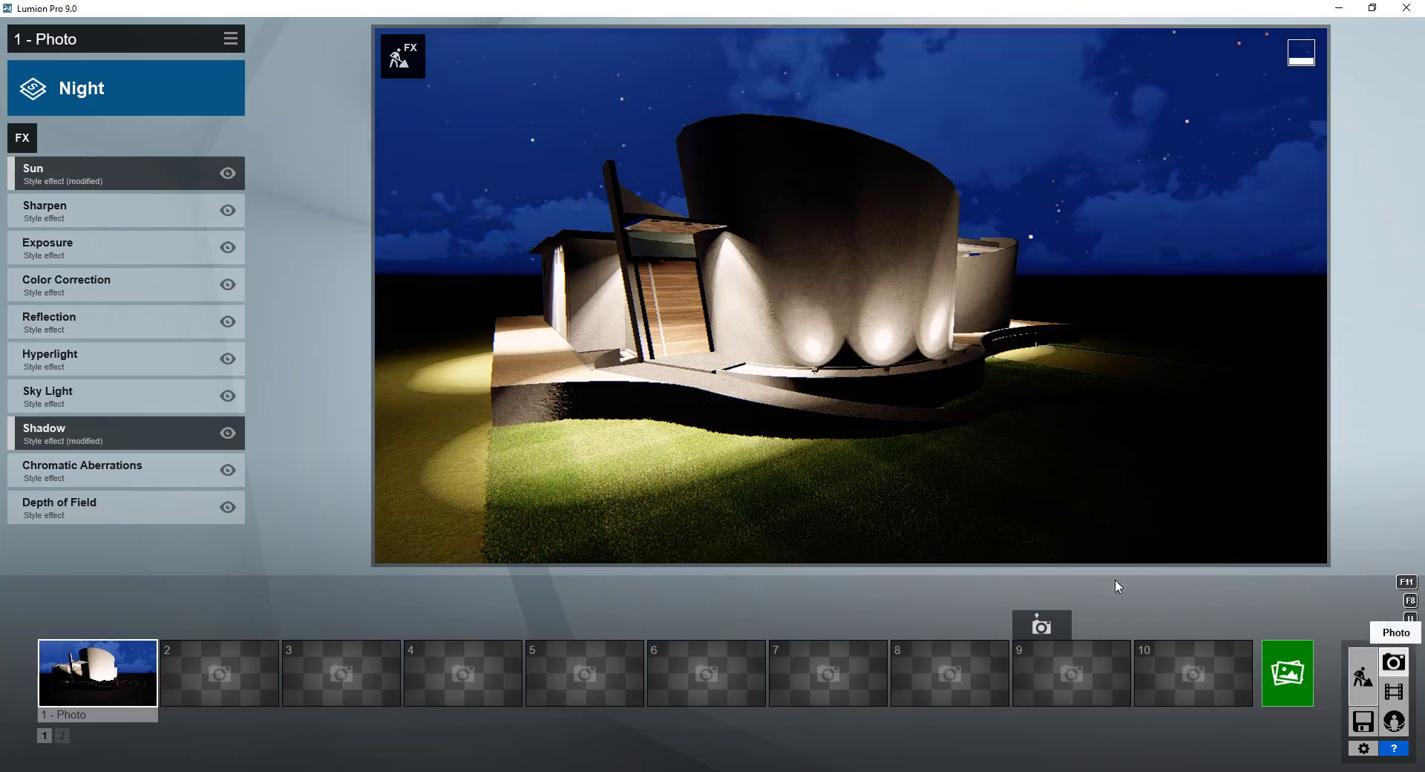
right_click_drag(874, 386, 906, 391)
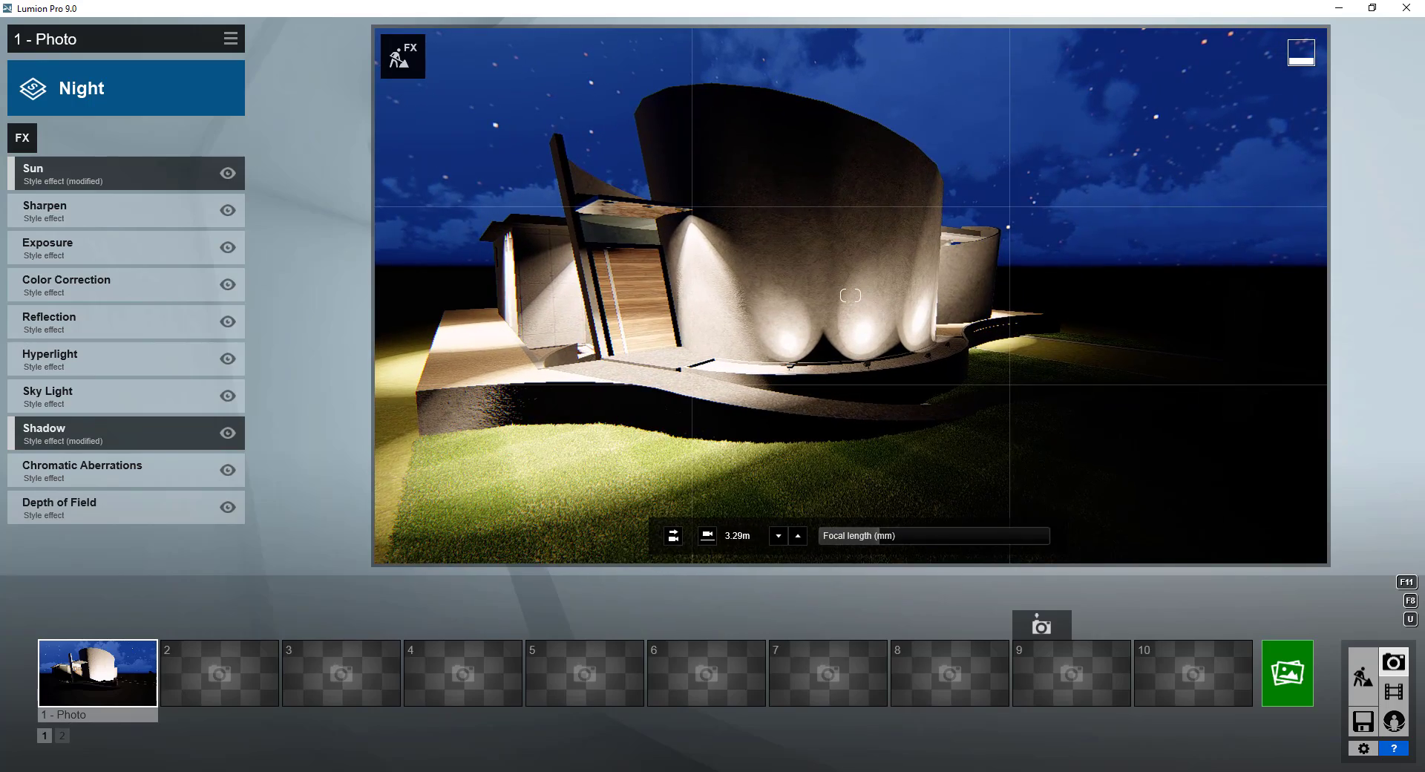
left_click(1369, 678)
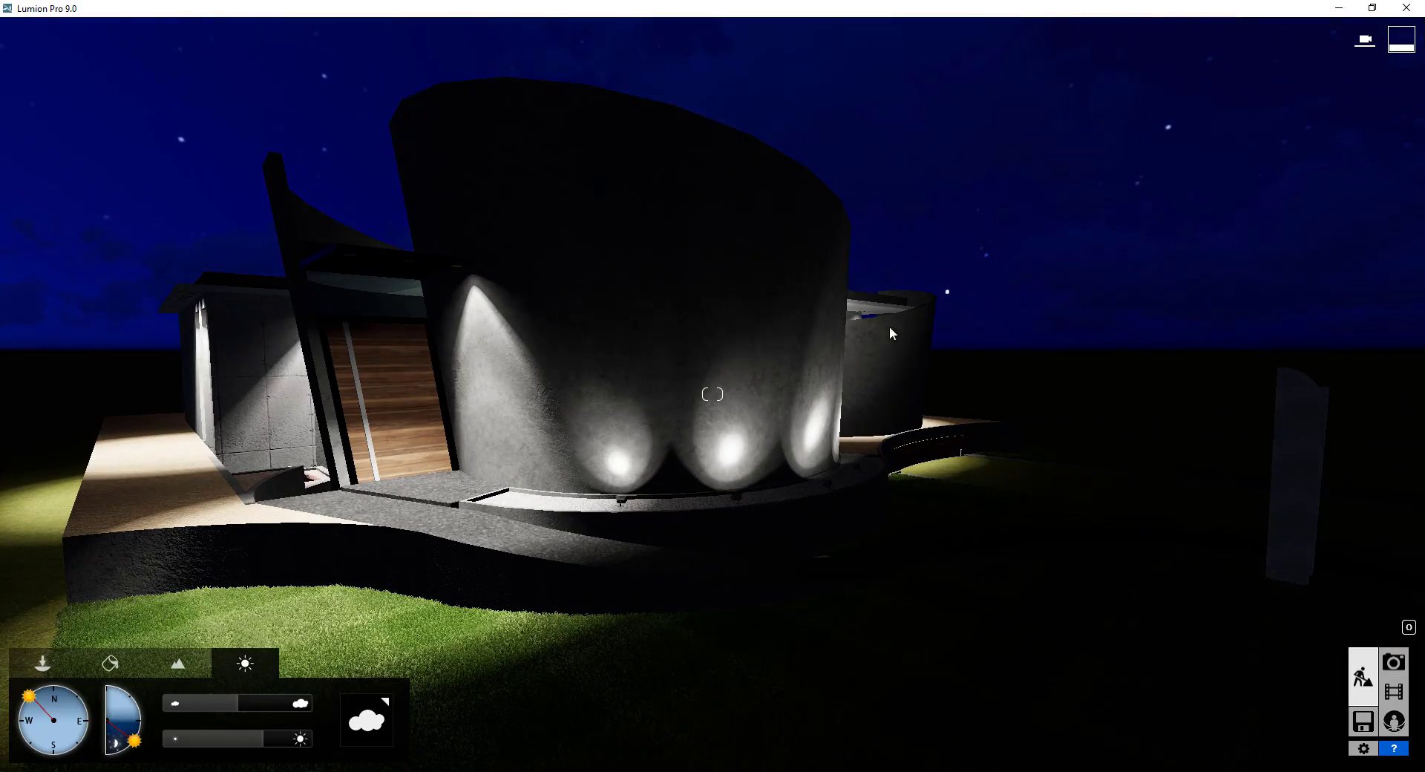
right_click_drag(889, 327, 870, 297)
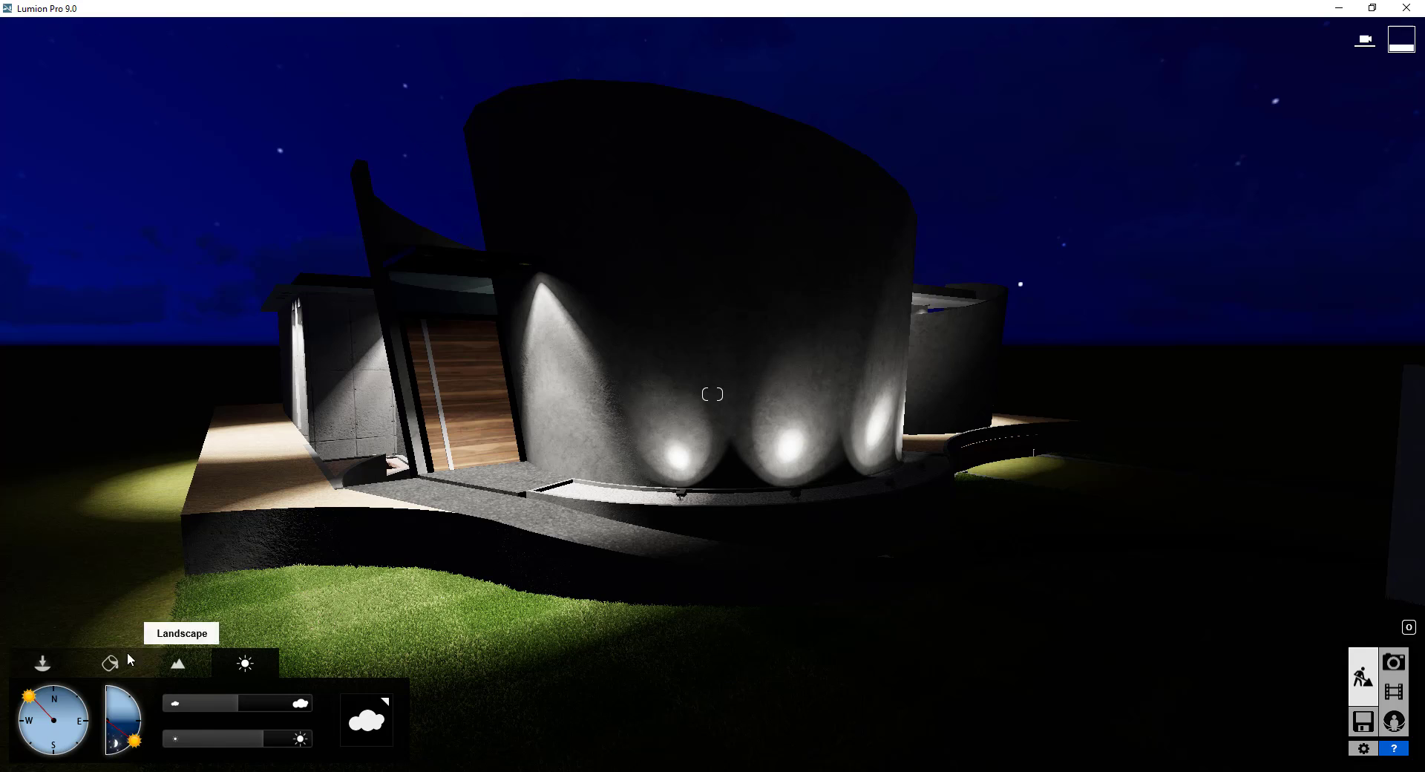
Show layer 2 with the trees around the villa.
left_click(42, 662)
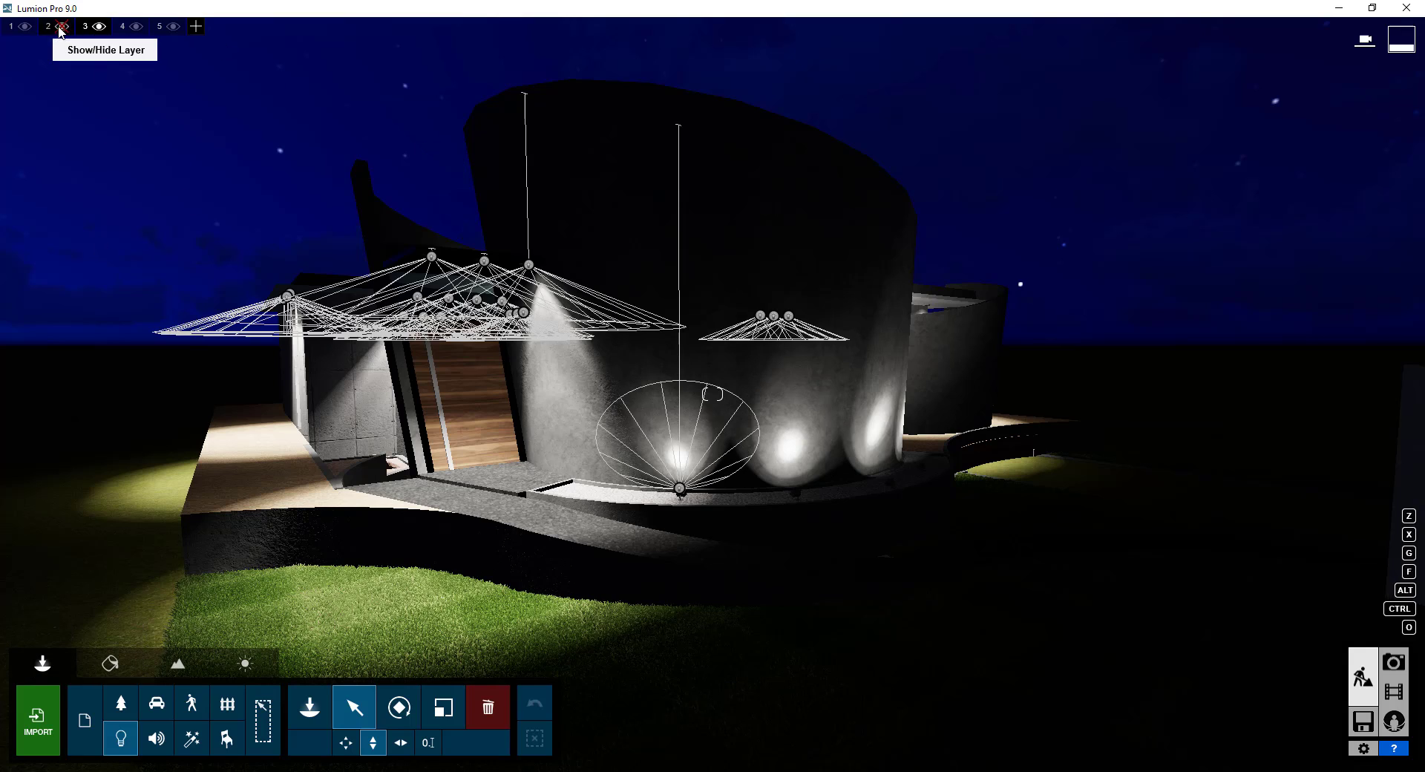
left_click(63, 26)
right_click_drag(712, 394, 824, 420)
key("d")
key("a")
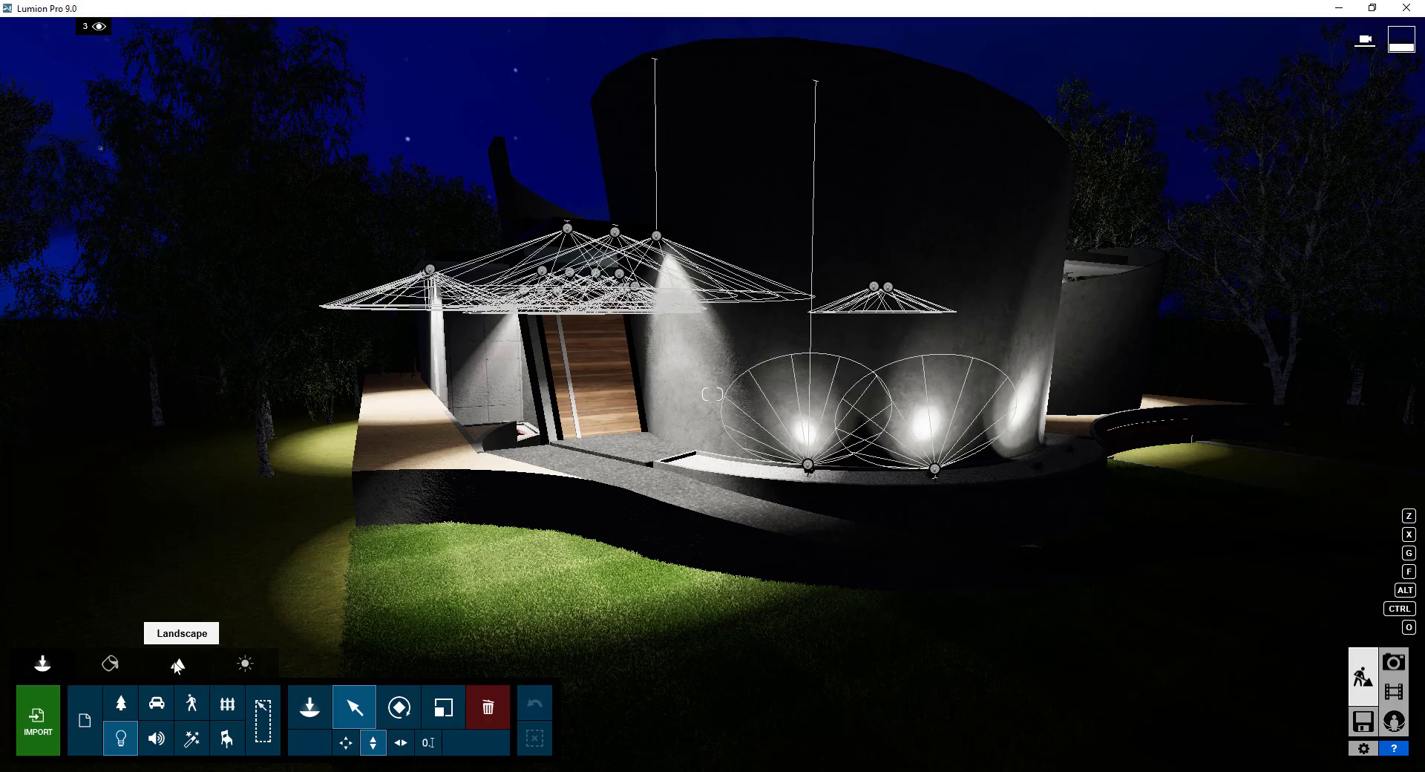
Turn on landscape grass for the terrain around the villa.
left_click(178, 662)
left_click(92, 736)
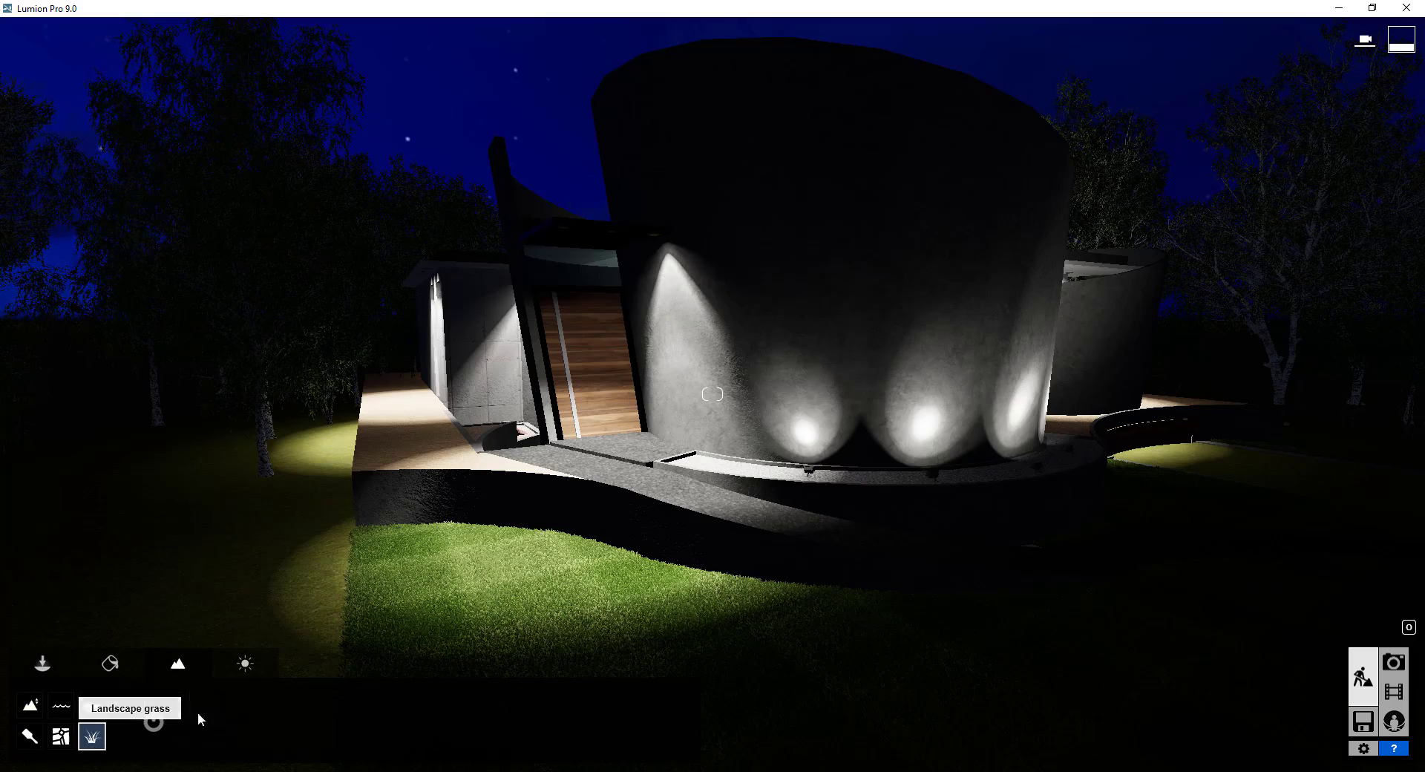
left_click(156, 719)
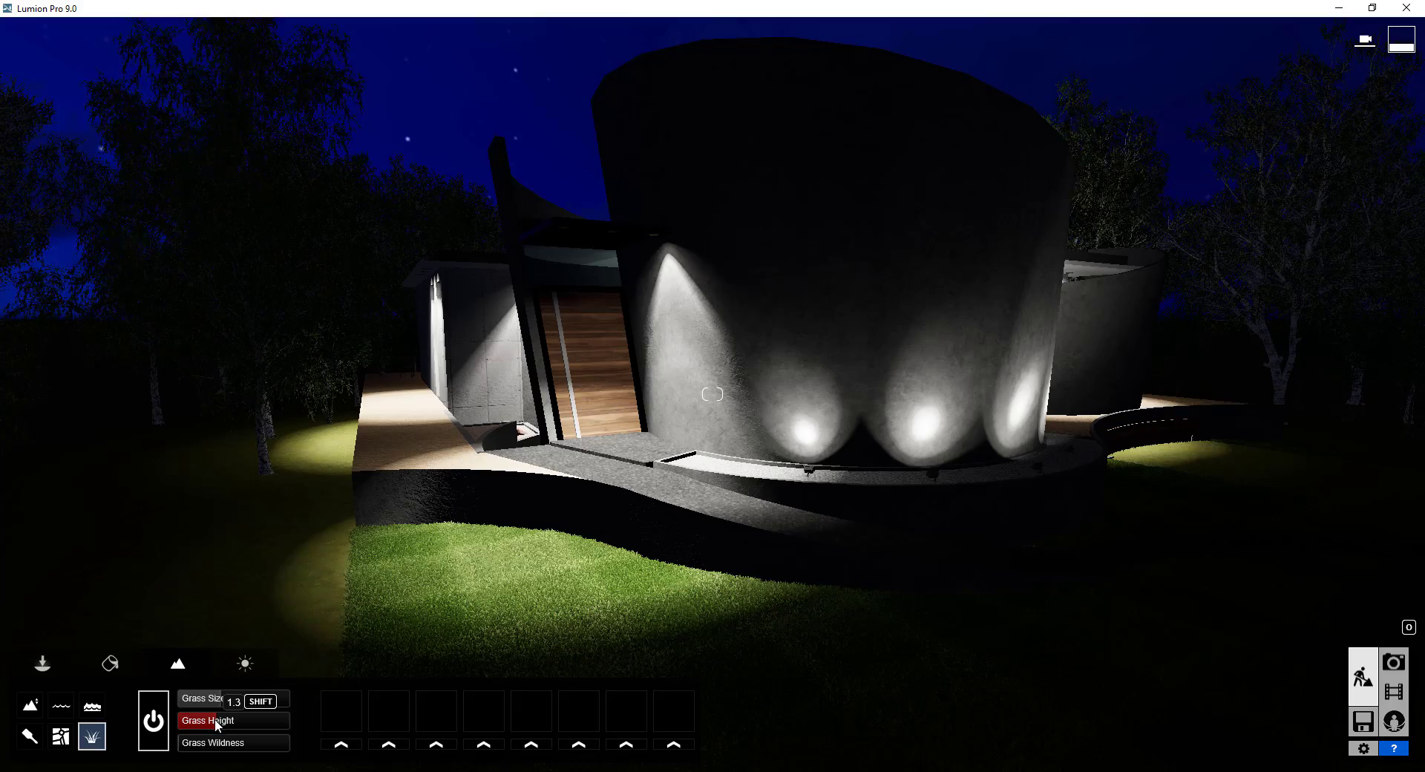
Switch to Photo mode and frame the villa's entrance and curved wall from a low camera position.
right_click_drag(518, 595, 656, 498)
key("s")
key("a")
key("e")
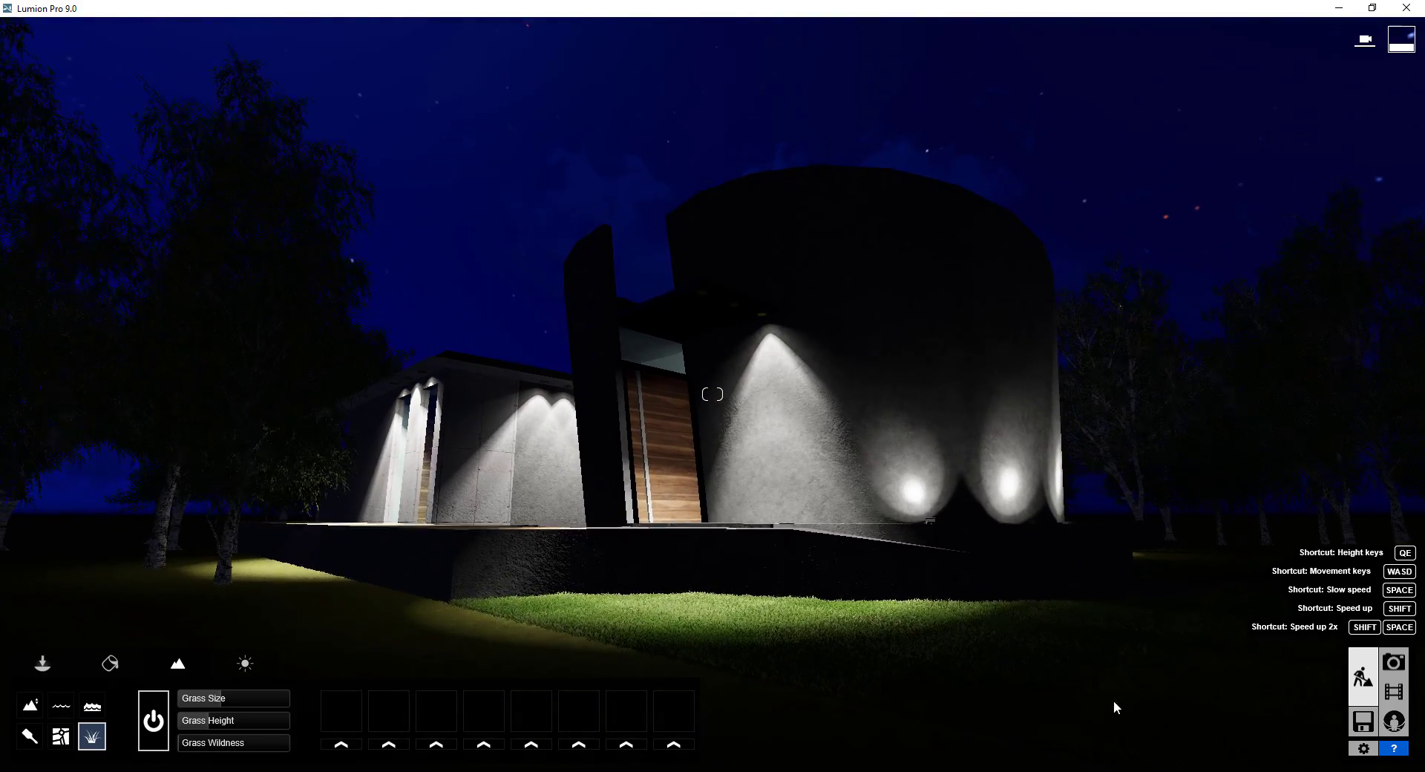
left_click(1395, 660)
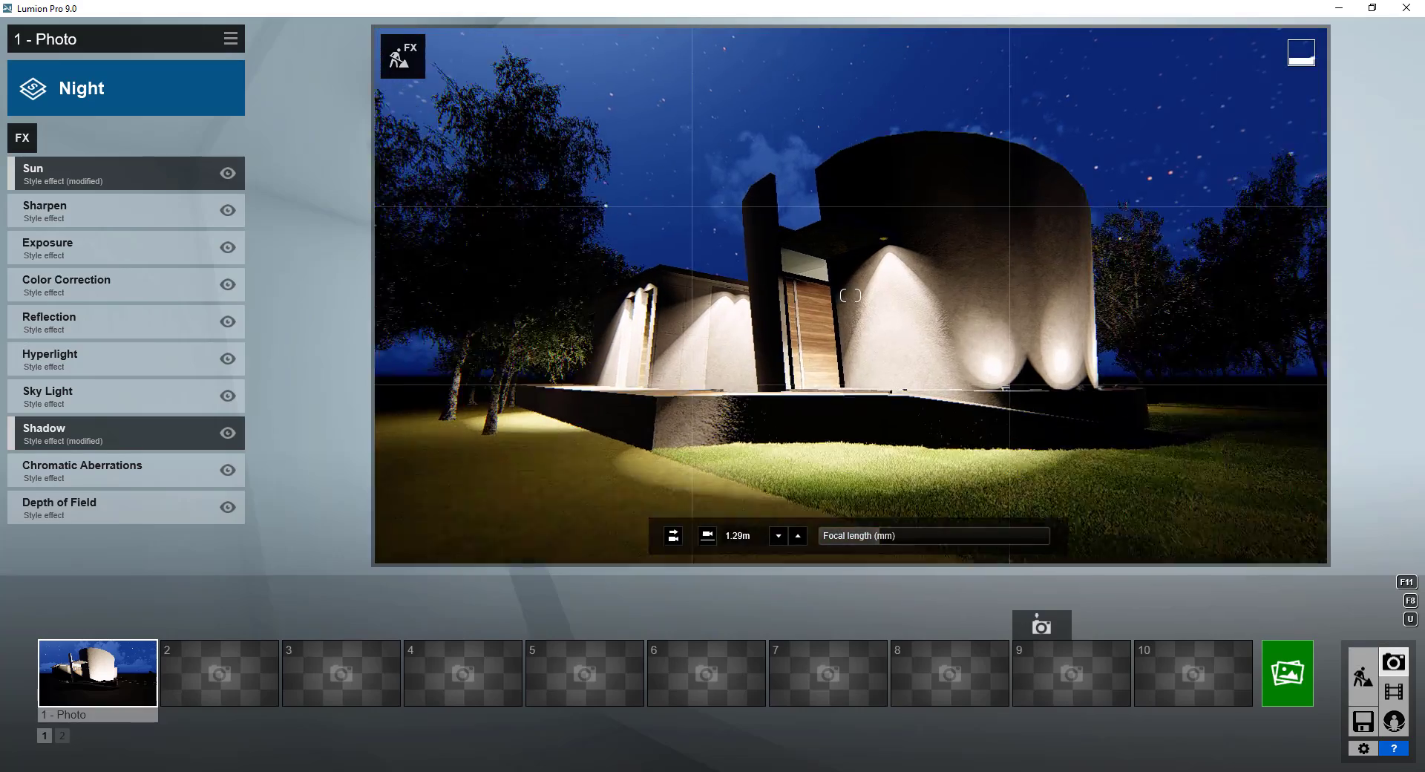
key("w")
right_click_drag(849, 296, 830, 288)
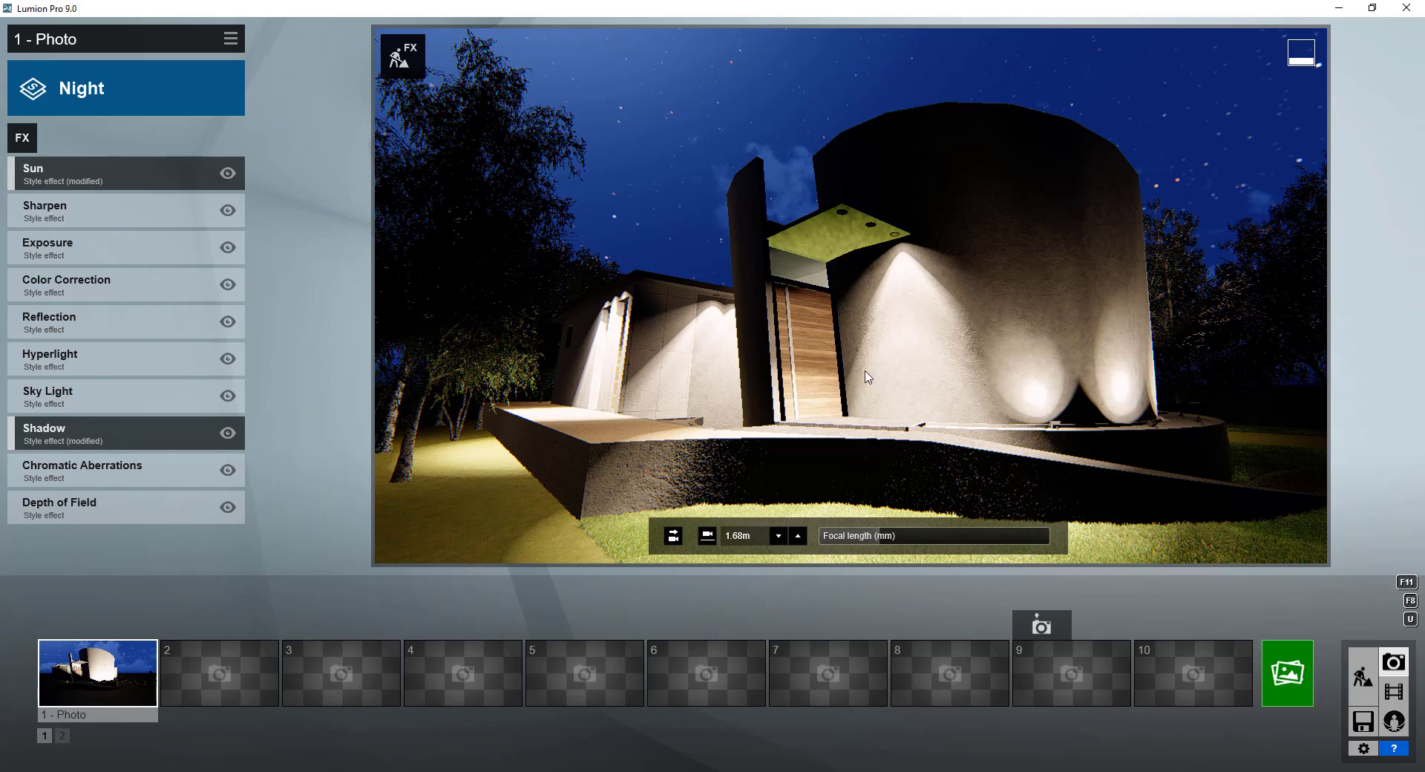
key("s")
right_click_drag(868, 377, 852, 373)
key("d")
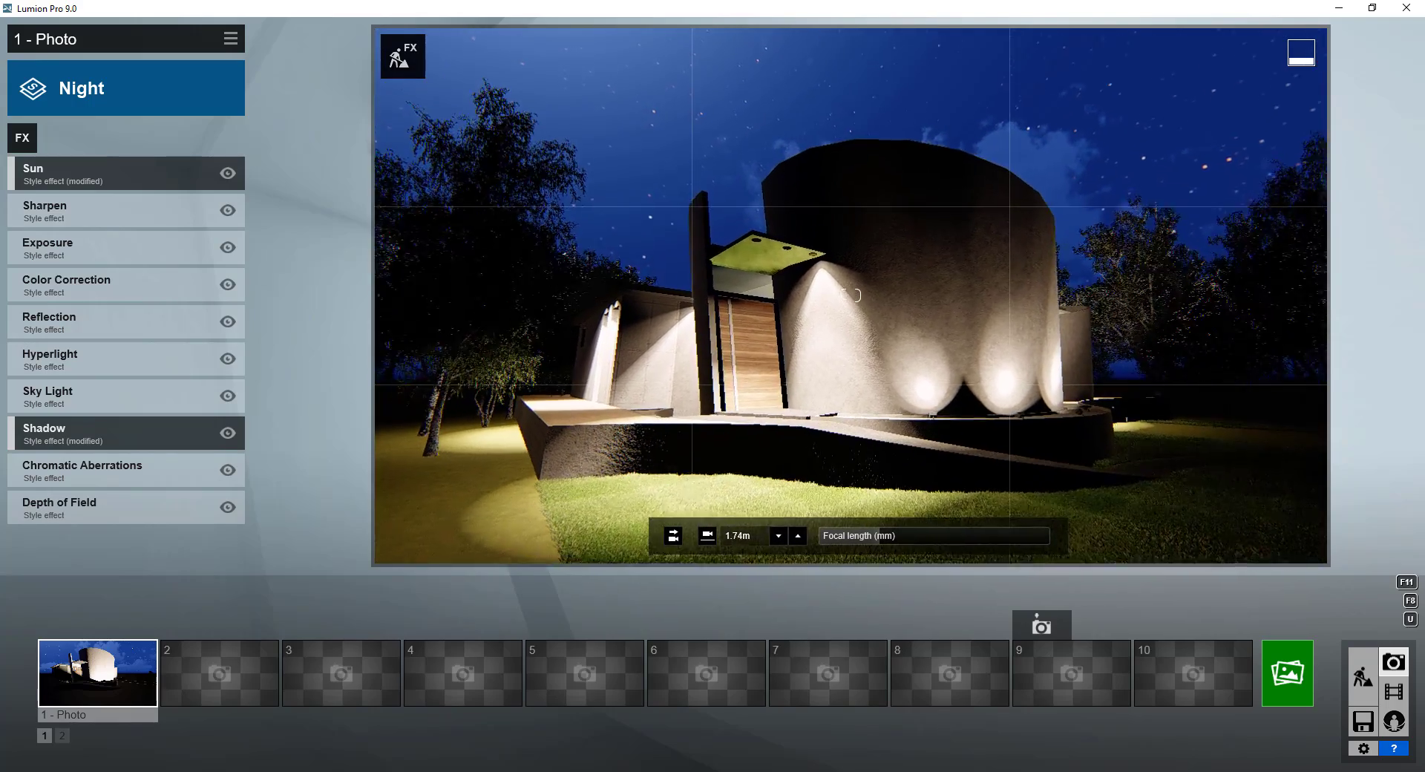
Reapply the Night style to the photo and store the new camera view in photo slot 1.
left_click(127, 80)
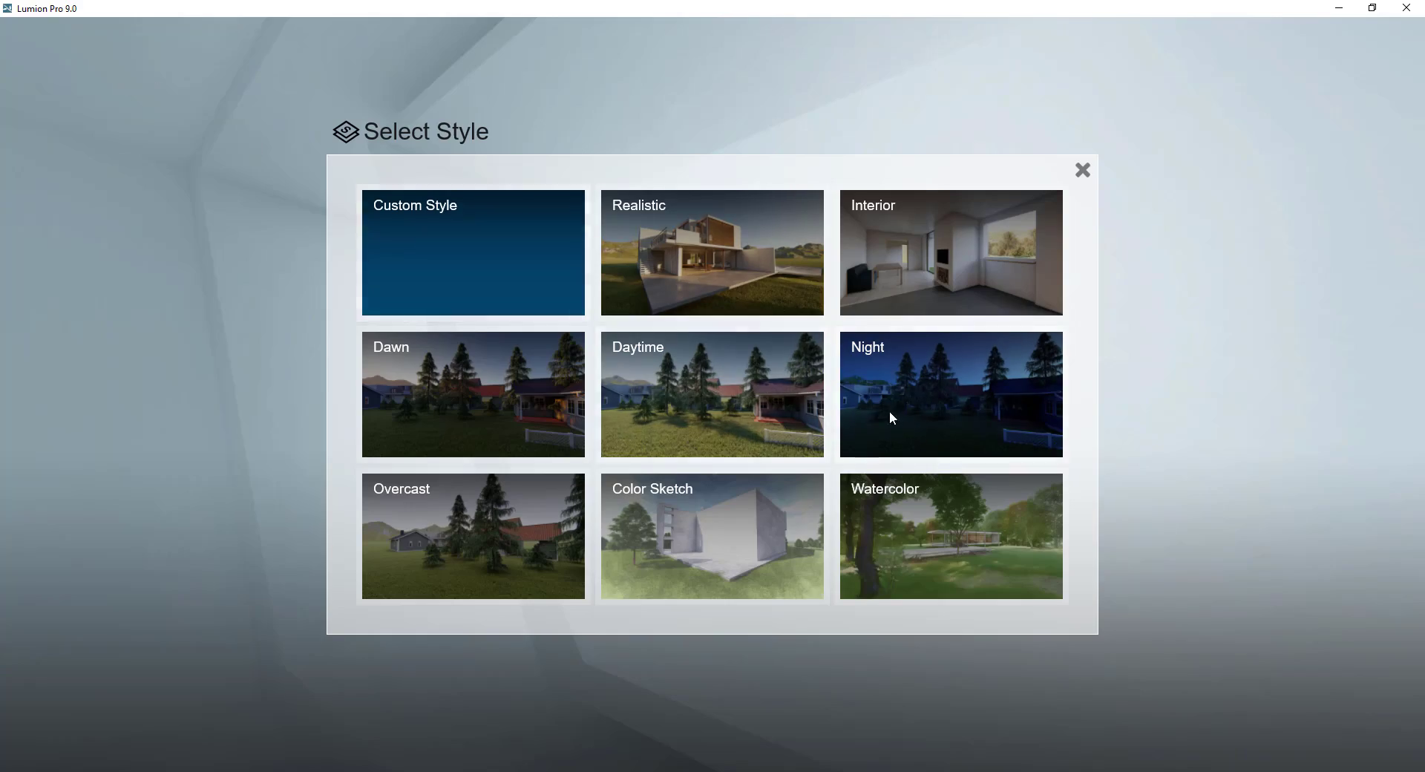
left_click(908, 412)
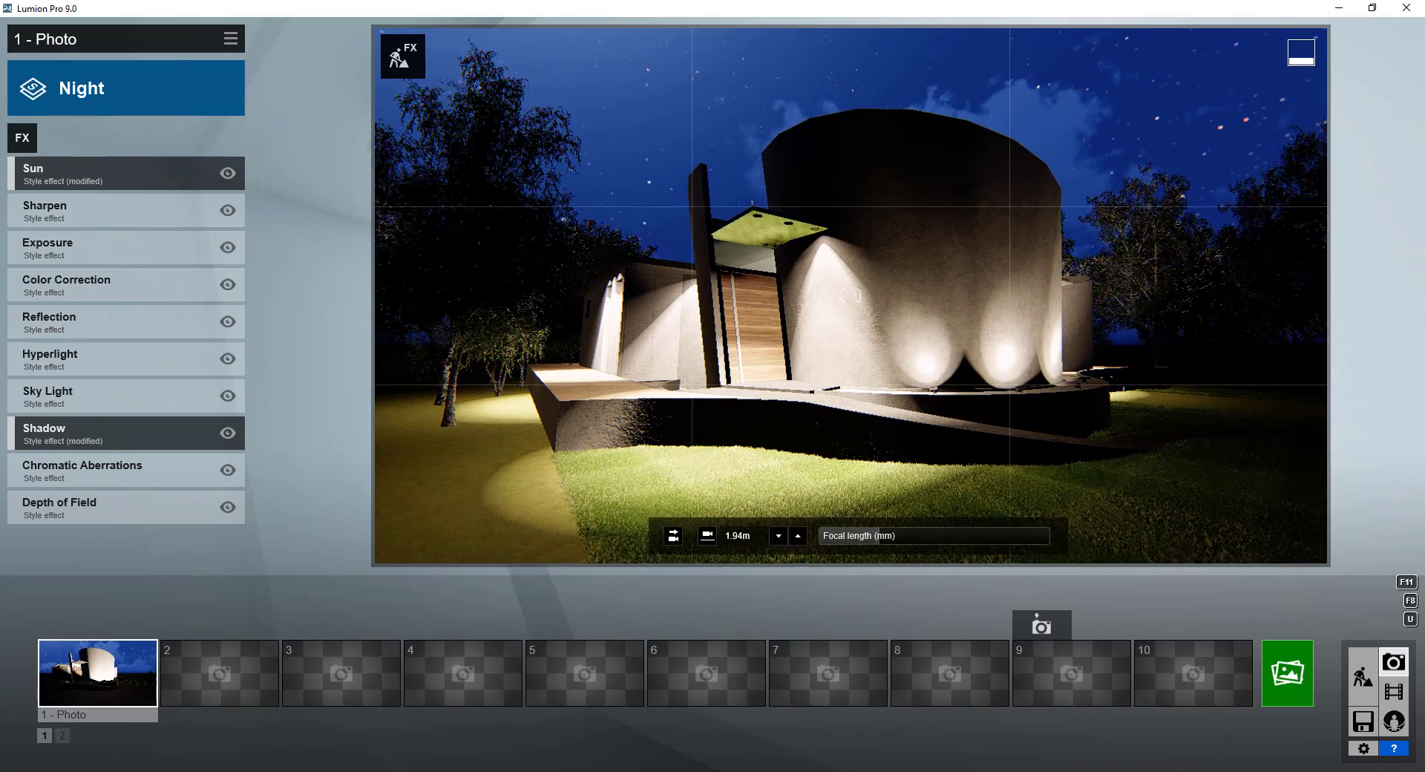
right_click_drag(980, 391, 995, 388)
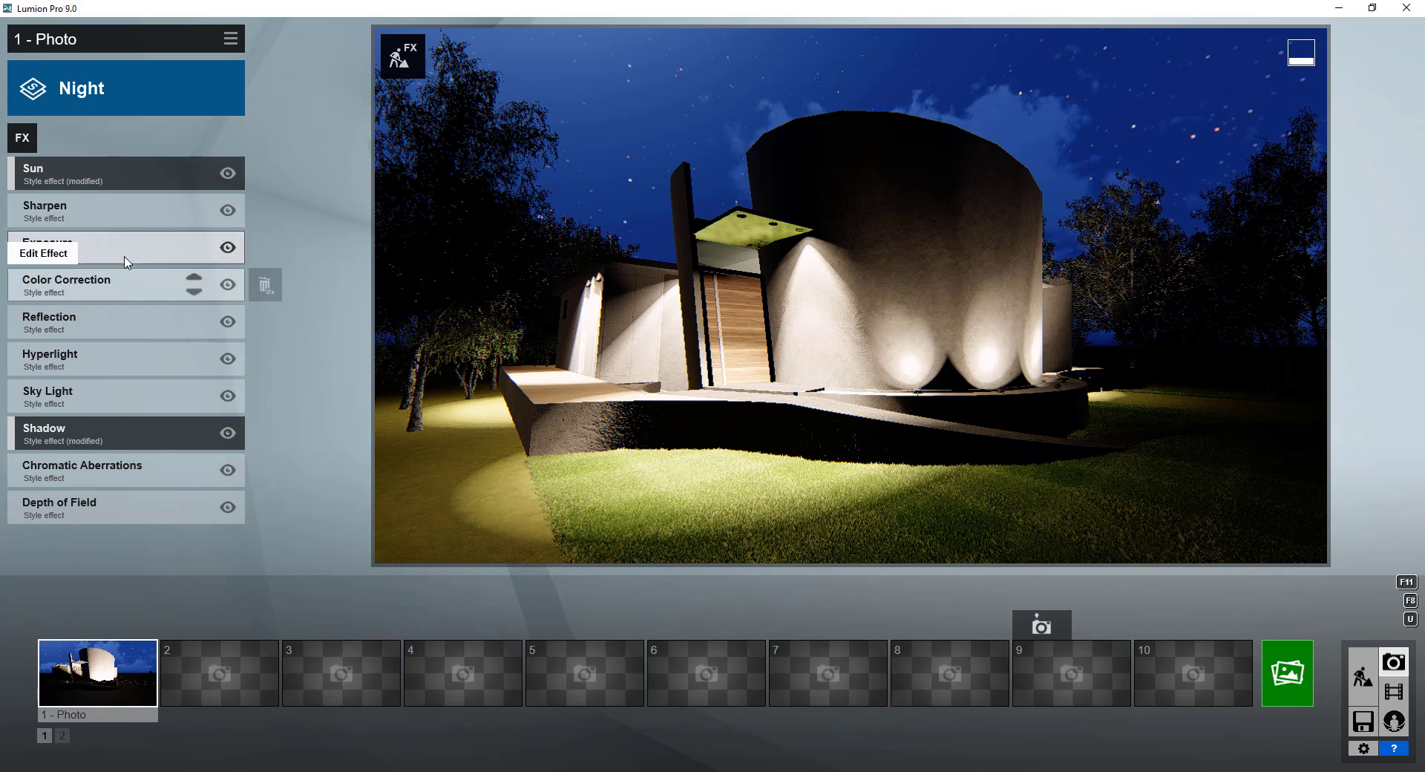
left_click(216, 675)
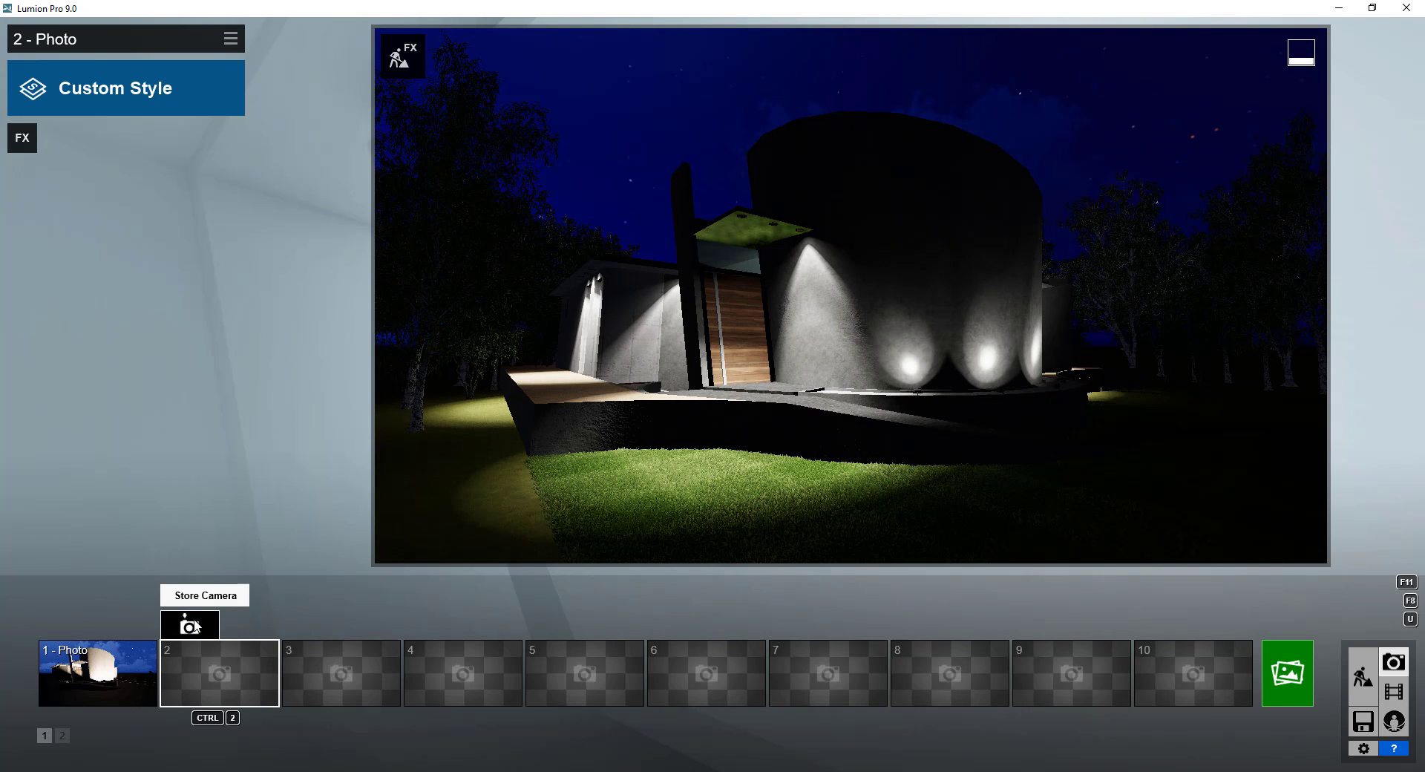
left_click(97, 671)
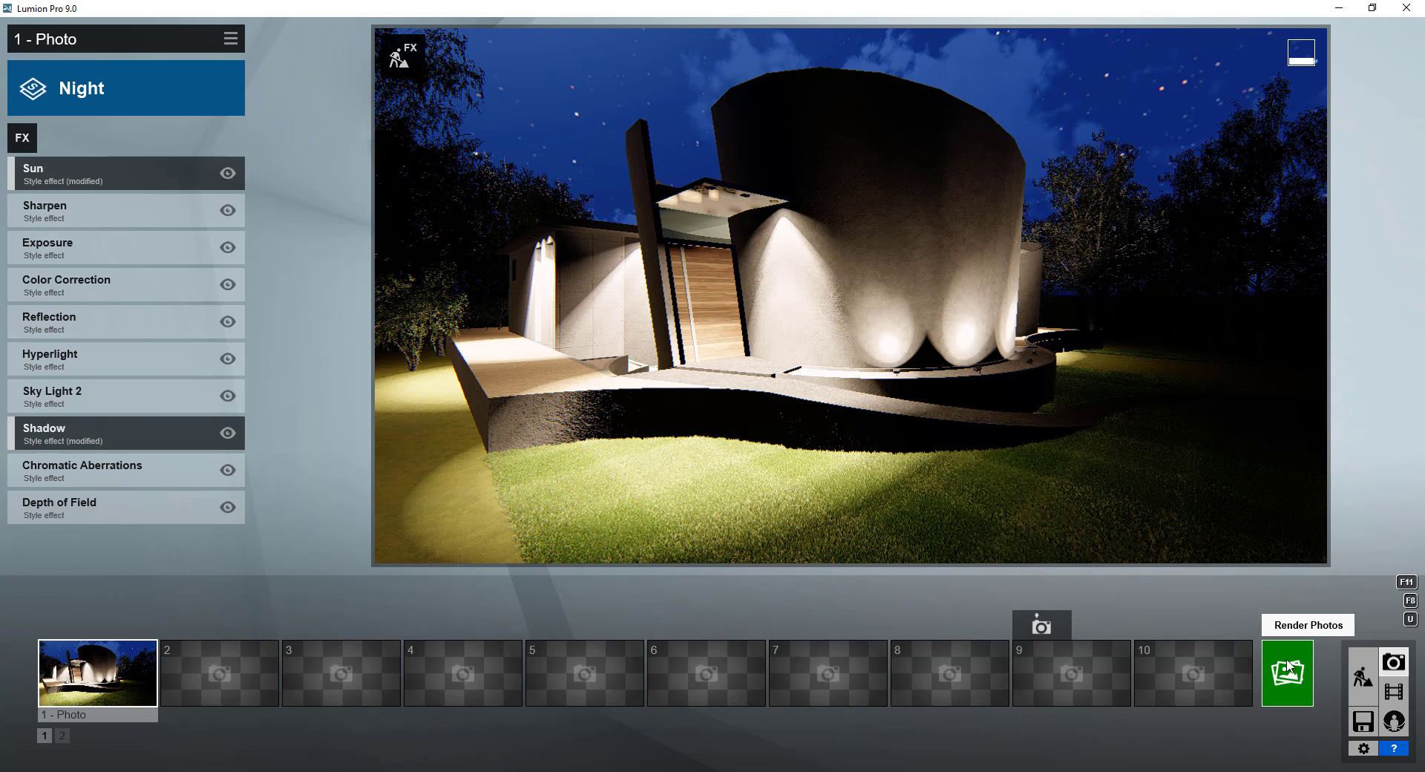
Render the current shot at Desktop size 1920x1080, save it as the JPG file Test2, and close the finished render.
left_click(1288, 667)
left_click(551, 589)
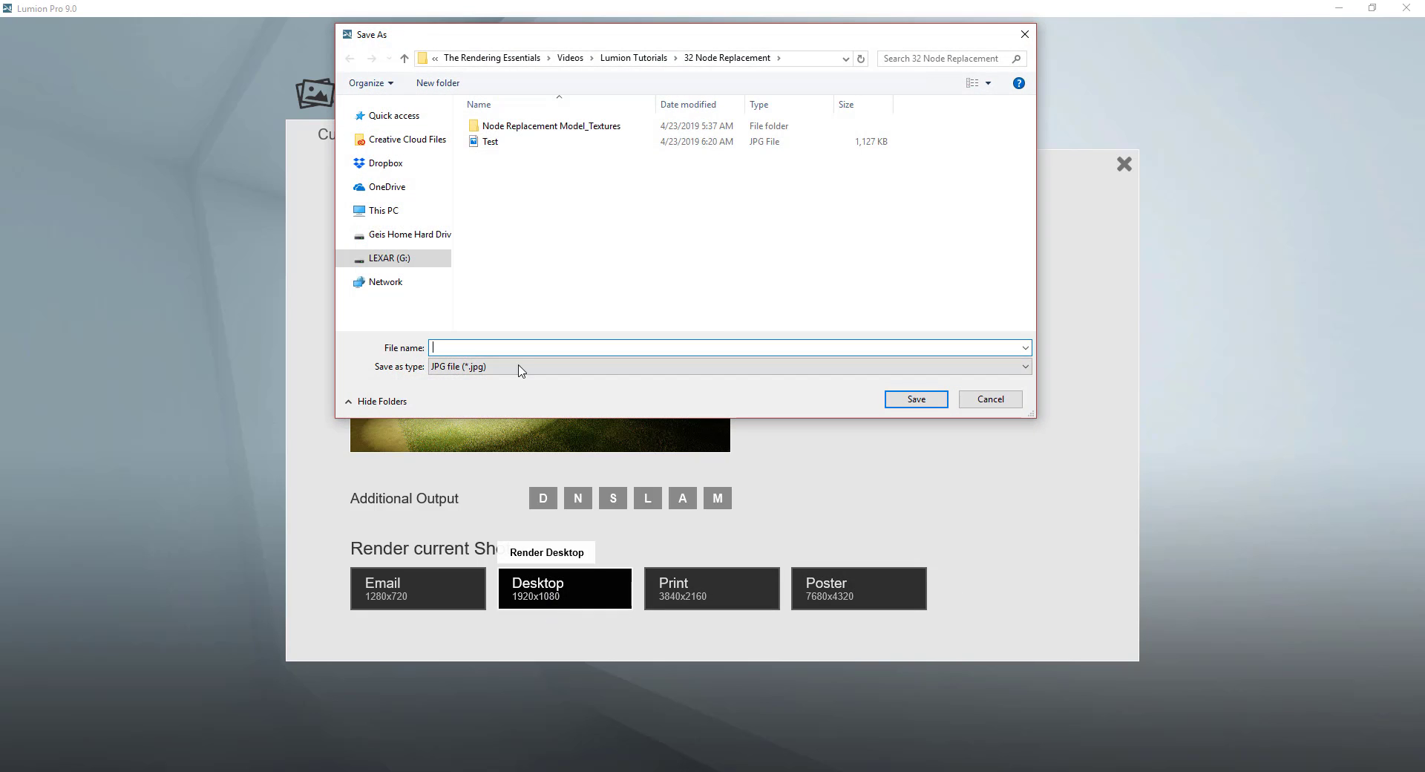
type("Test")
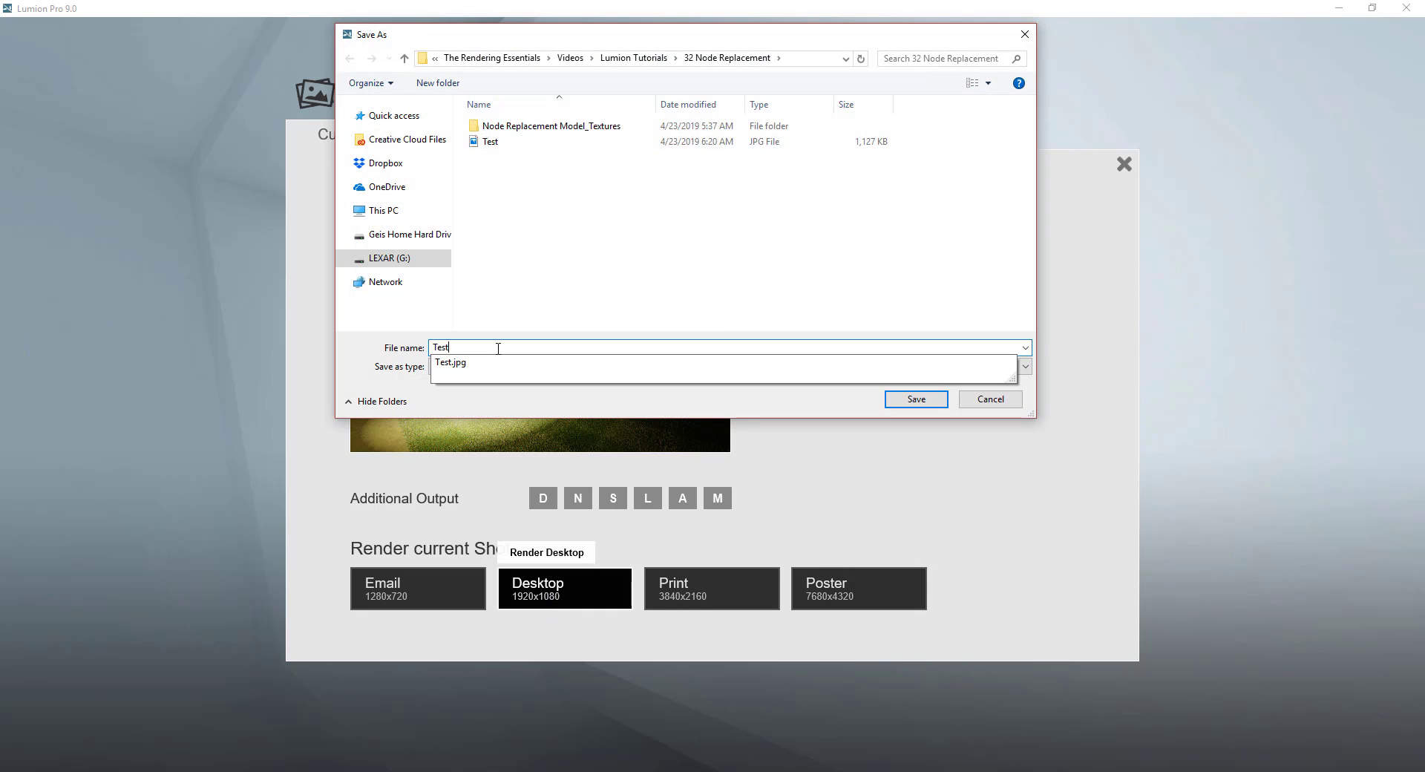
type("2")
key("Return")
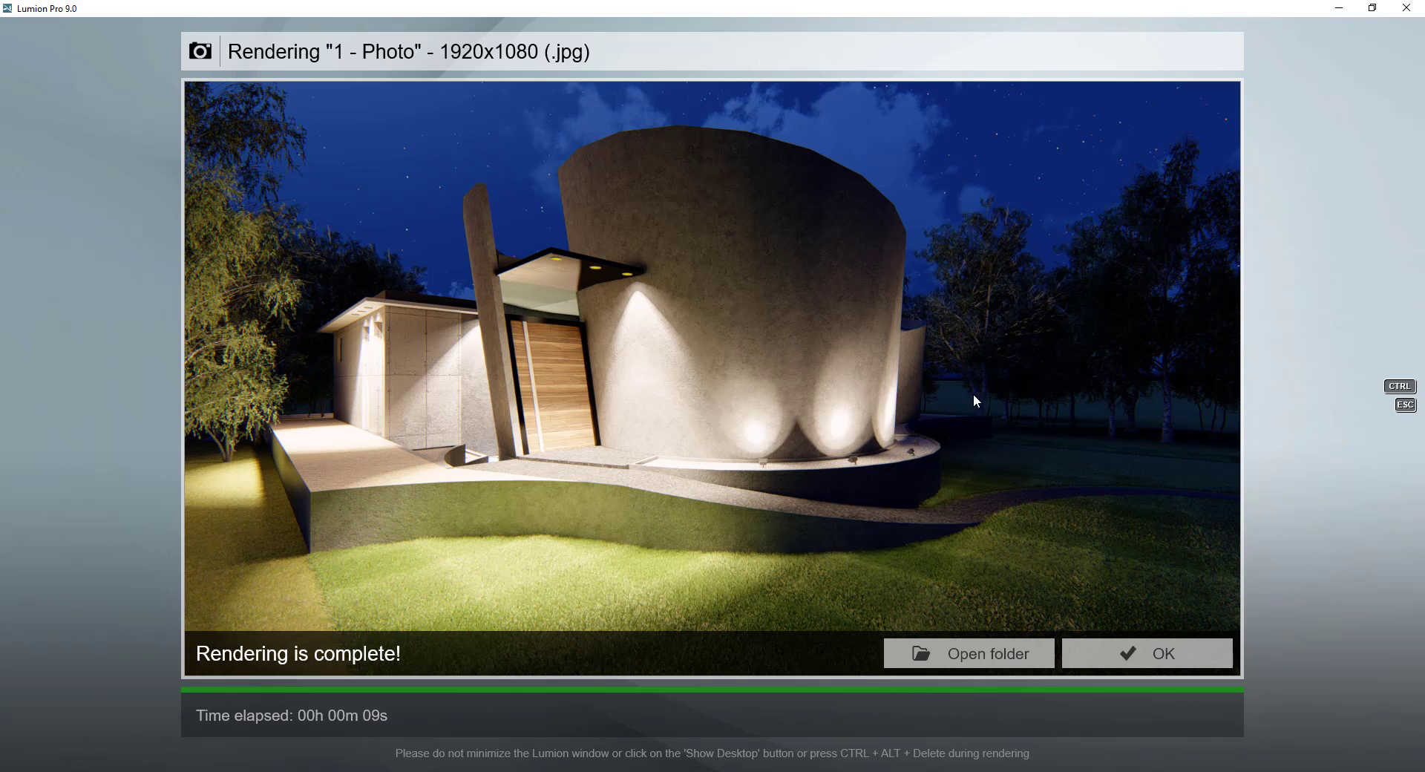
left_click(1163, 653)
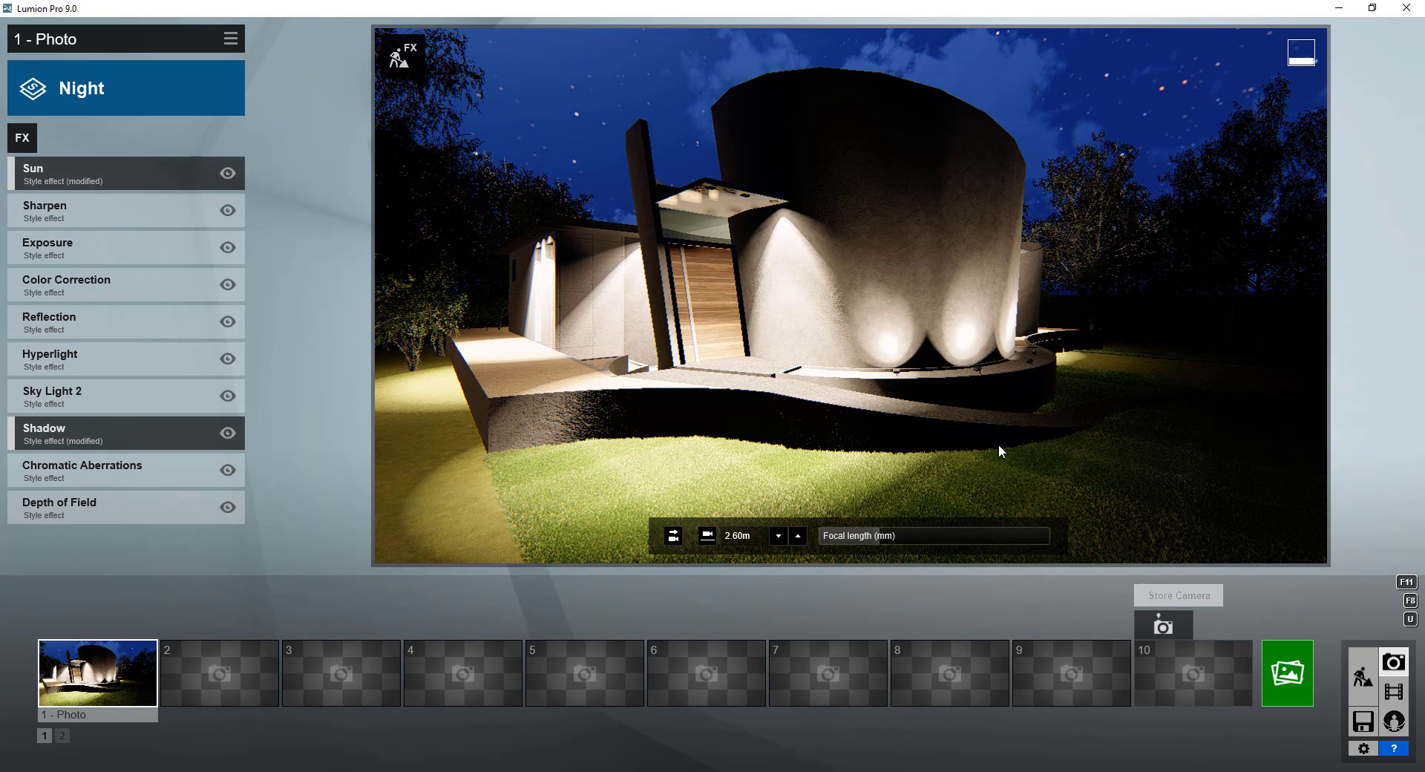
Lower the photo's Exposure effect to 0.4 and render the shot at Desktop size 1920x1080 as the JPG file Test3.
left_click(74, 245)
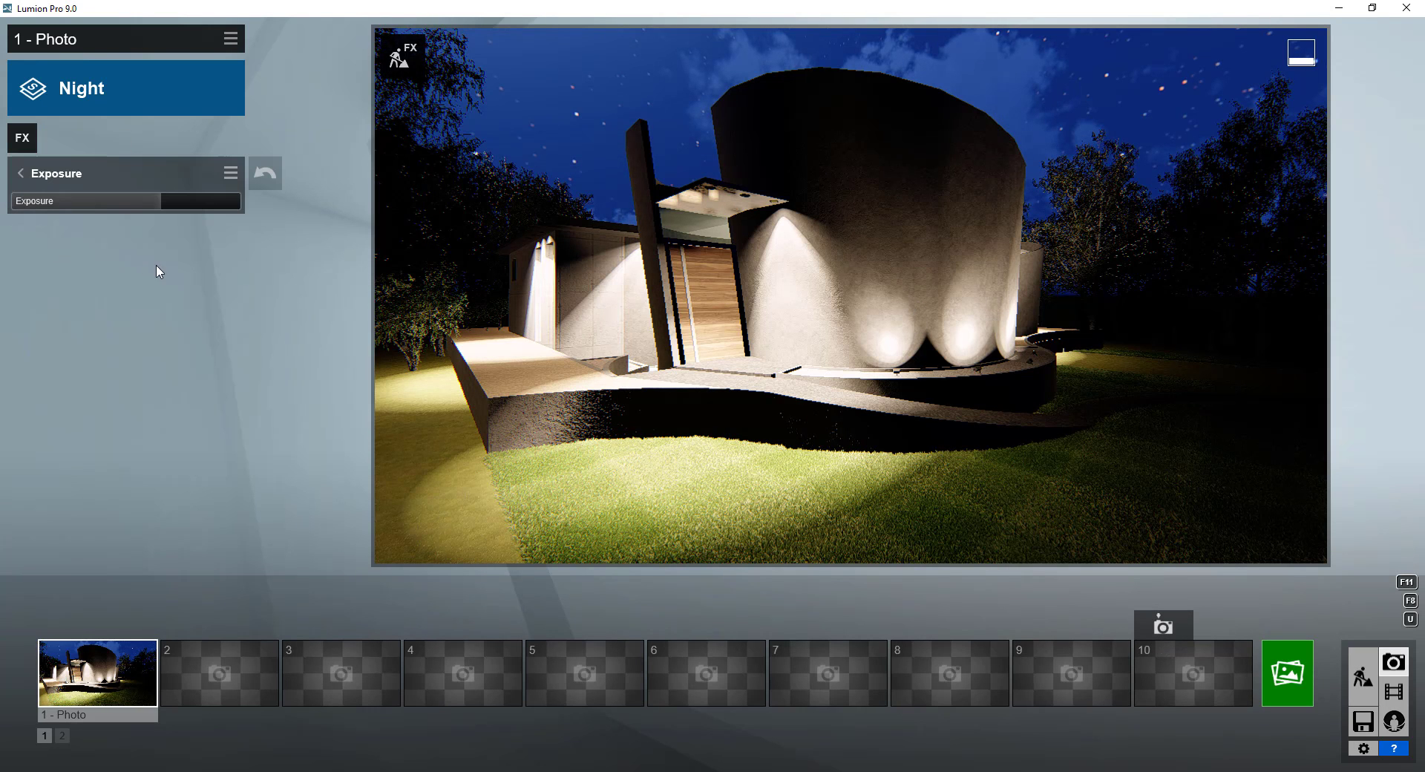
left_click_drag(153, 202, 106, 214)
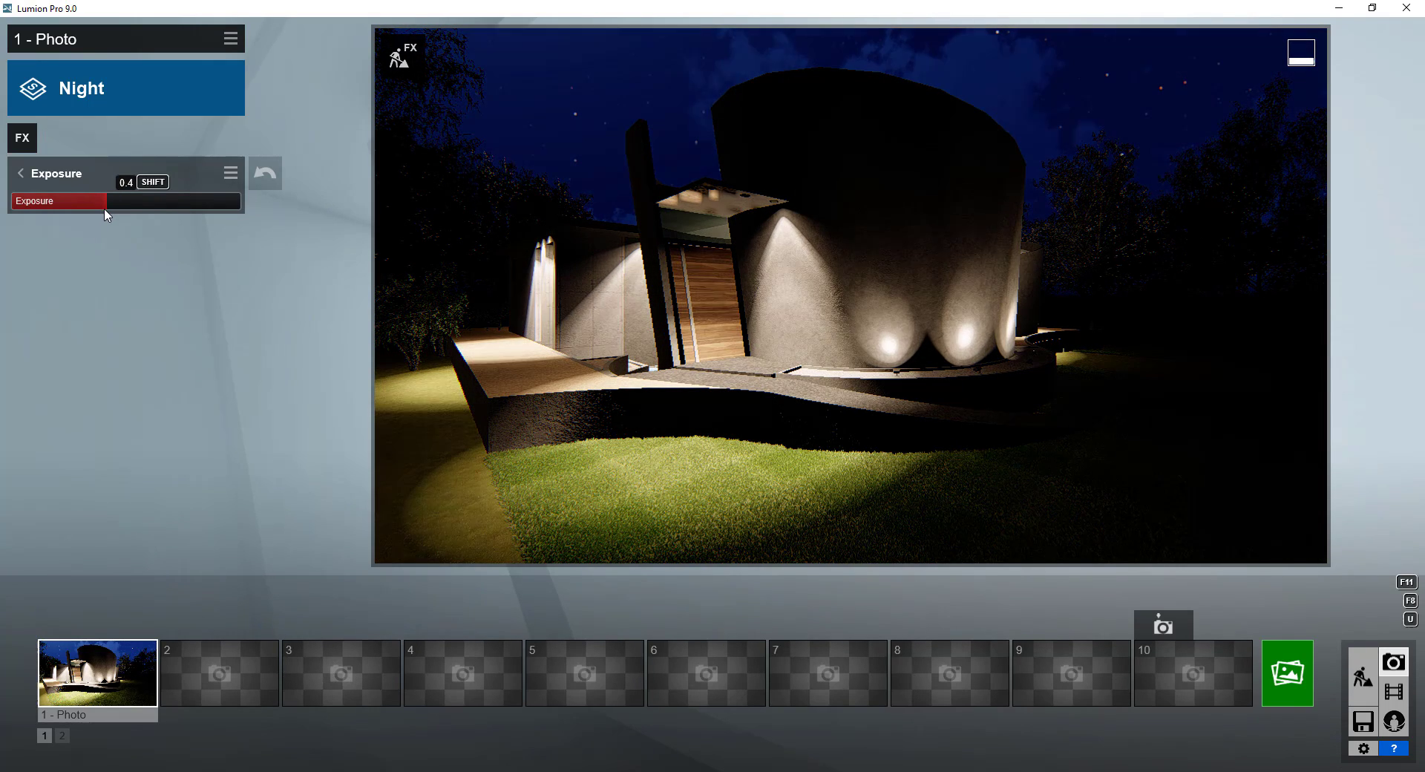
left_click(1291, 673)
left_click(558, 591)
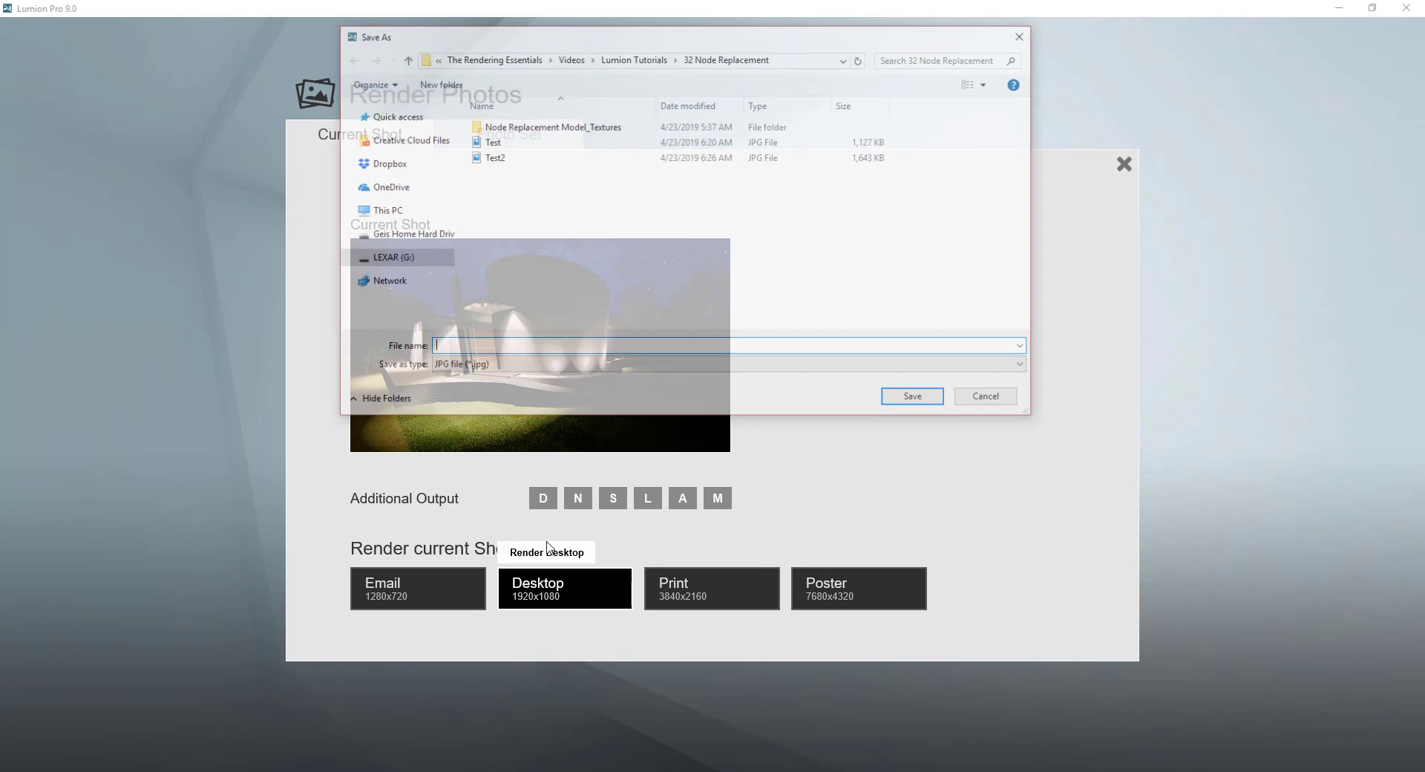
type("Test3")
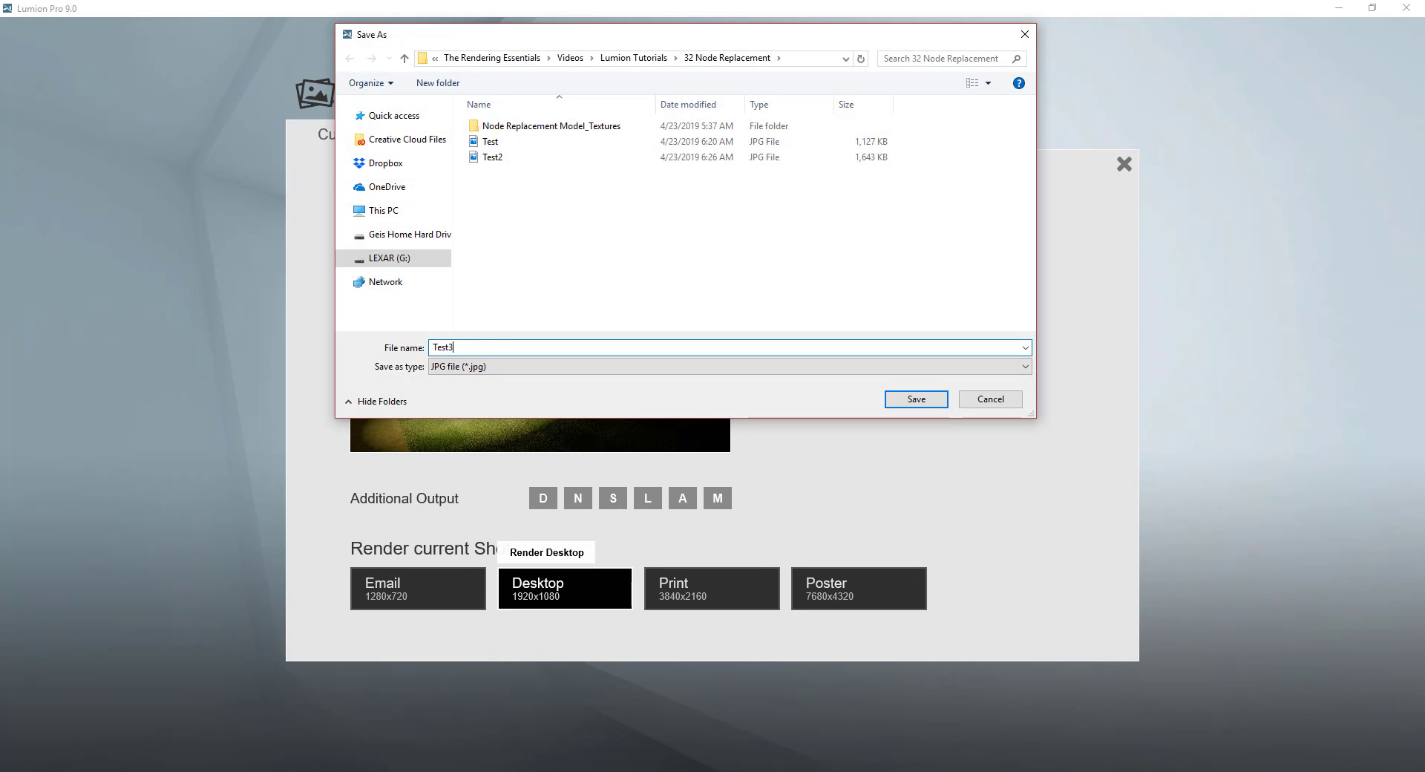
key("Return")
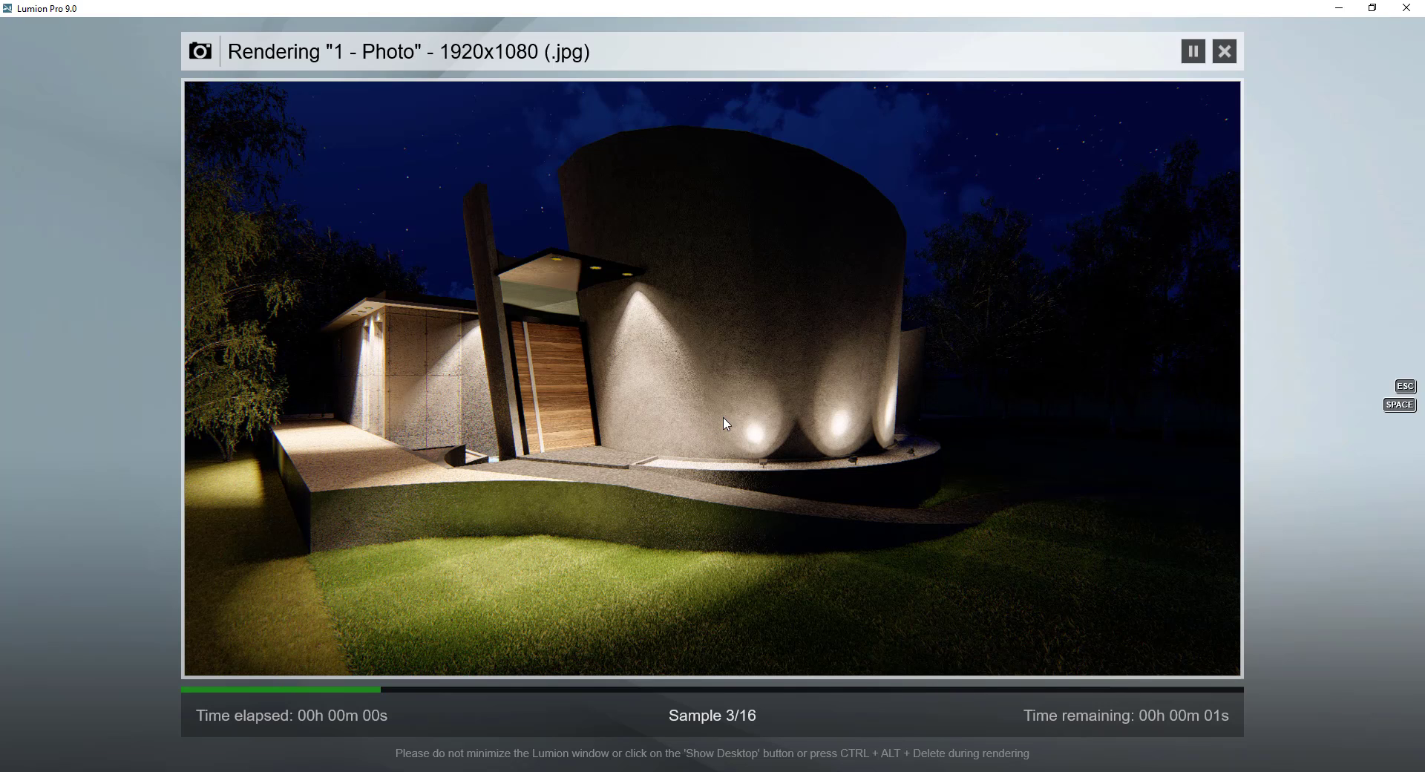